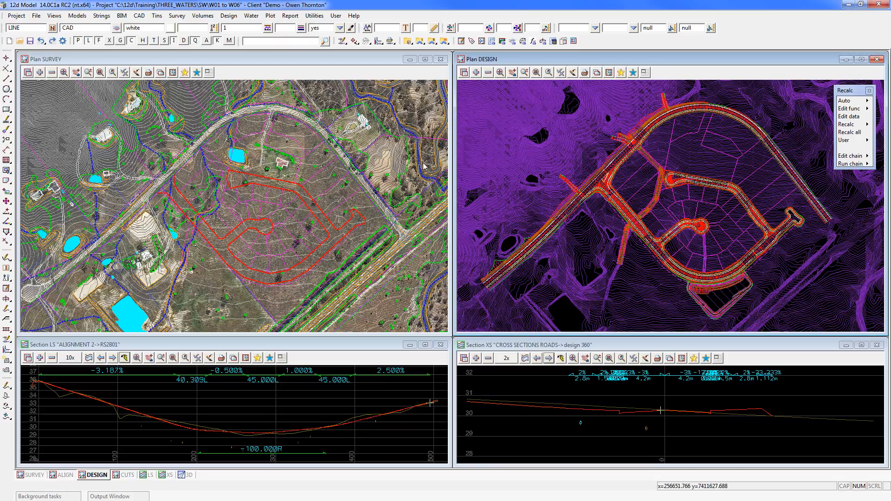
- Open the super tin creation form and move it clear of the workspace centre
{"action": "left_click", "coordinate": [158, 18]}
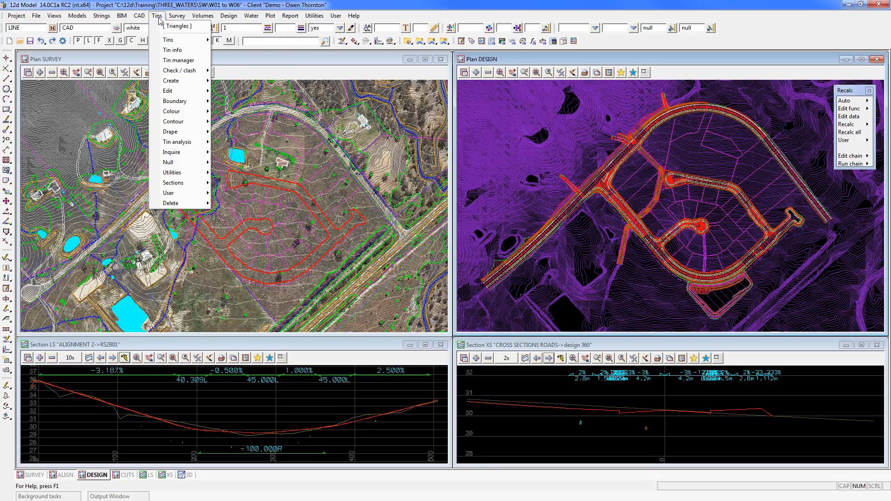
{"action": "mouse_move", "coordinate": [180, 84]}
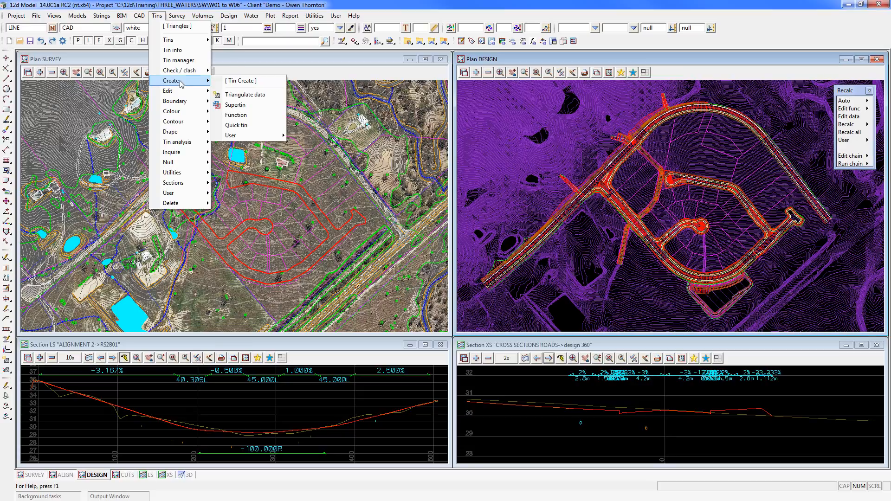
{"action": "left_click", "coordinate": [234, 104]}
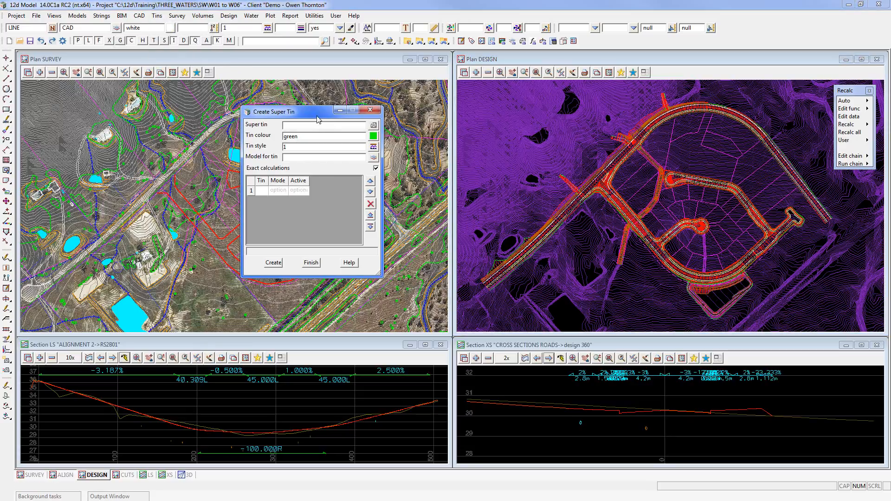
{"action": "left_click_drag", "start_coordinate": [182, 113], "coordinate": [84, 113]}
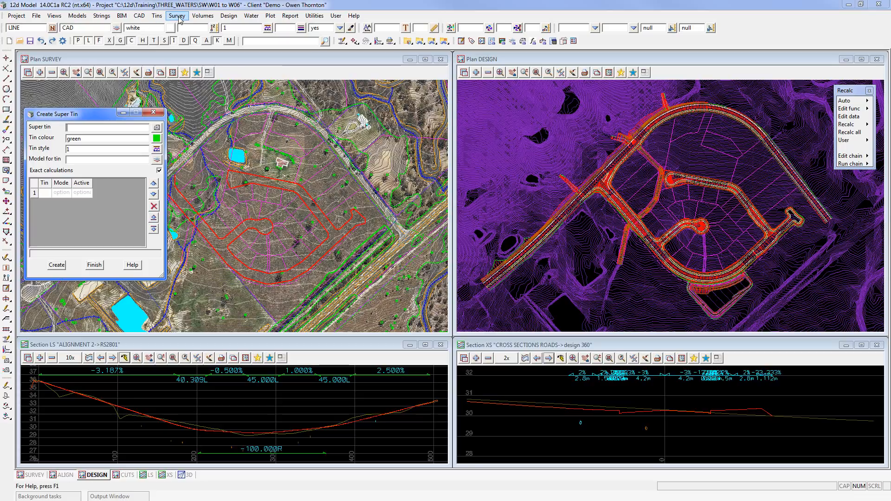
- Load the SUPER super tin for editing beside the creation form and enlarge the form to show all its component tins
{"action": "left_click", "coordinate": [158, 17]}
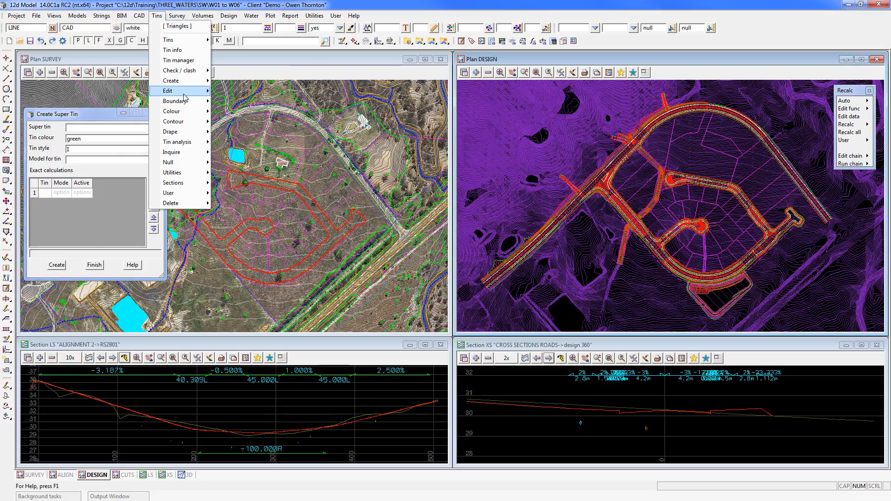
{"action": "mouse_move", "coordinate": [184, 96]}
{"action": "left_click", "coordinate": [230, 114]}
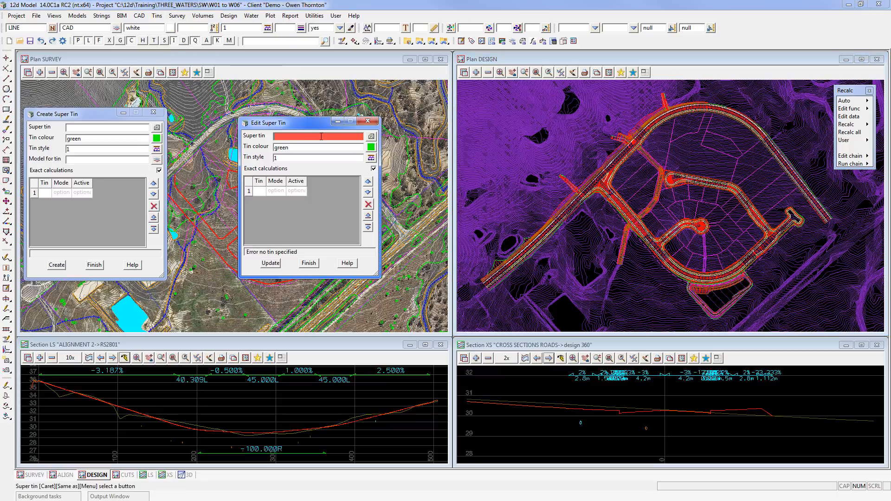
{"action": "left_click_drag", "start_coordinate": [312, 124], "coordinate": [249, 118]}
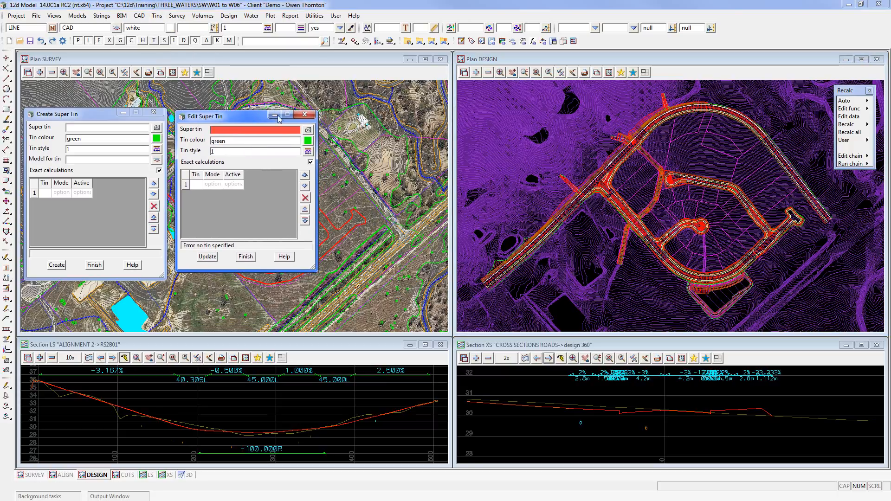
{"action": "left_click", "coordinate": [308, 129]}
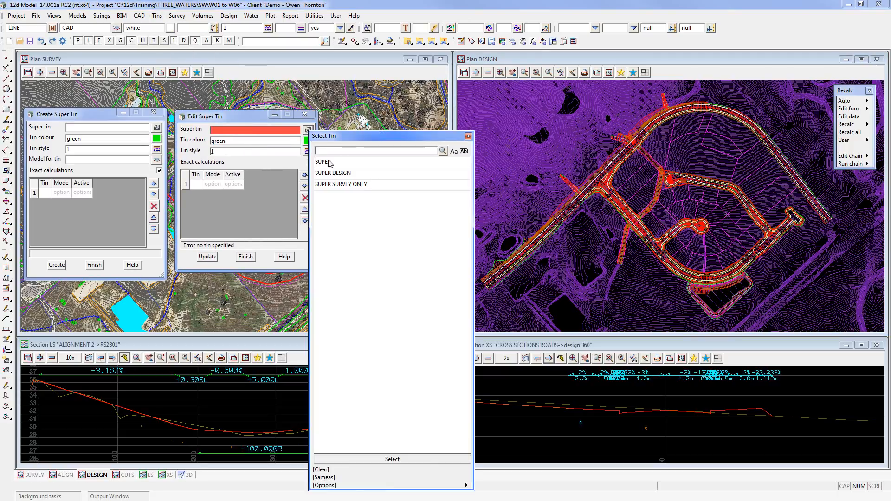
{"action": "left_click", "coordinate": [325, 162]}
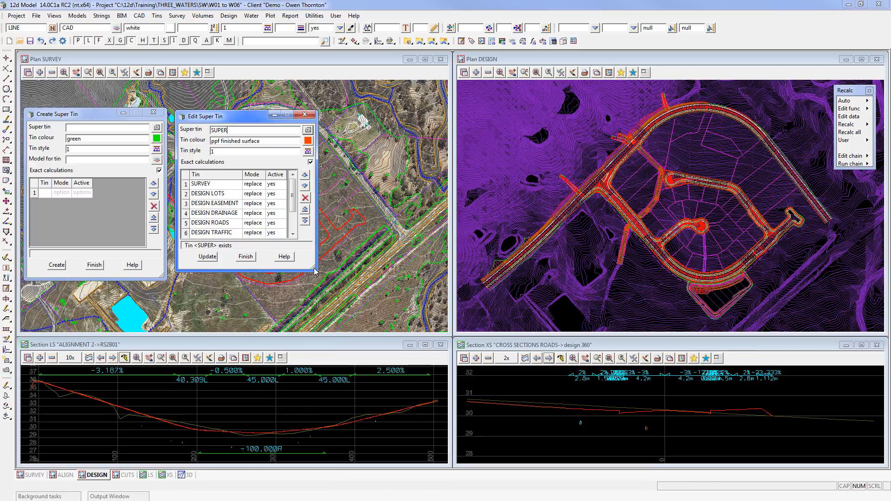
{"action": "left_click_drag", "start_coordinate": [314, 271], "coordinate": [319, 301]}
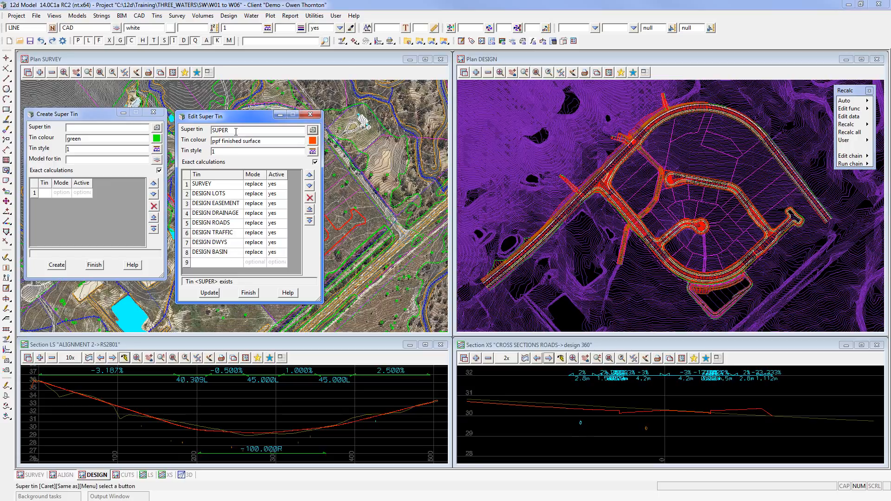
- Duplicate the Edit Super Tin form twice and line up the copies side by side
{"action": "left_click", "coordinate": [182, 117]}
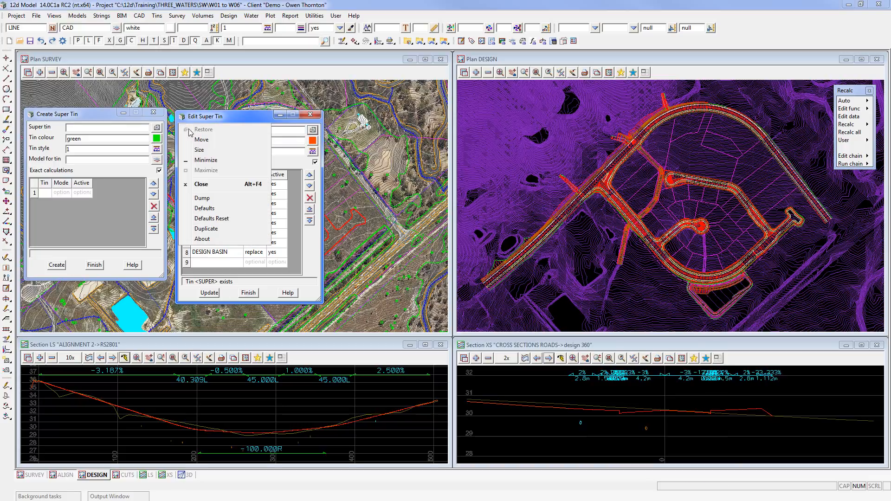
{"action": "left_click", "coordinate": [205, 229]}
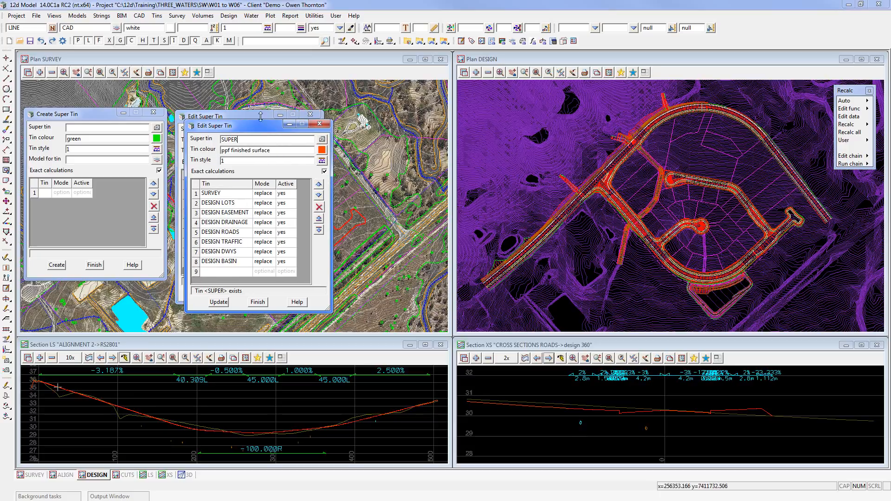
{"action": "left_click_drag", "start_coordinate": [361, 122], "coordinate": [397, 120]}
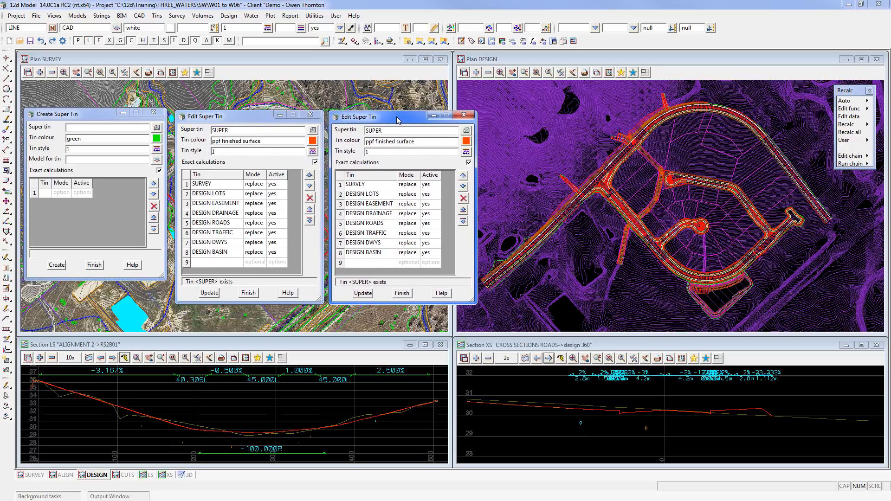
{"action": "left_click", "coordinate": [334, 117]}
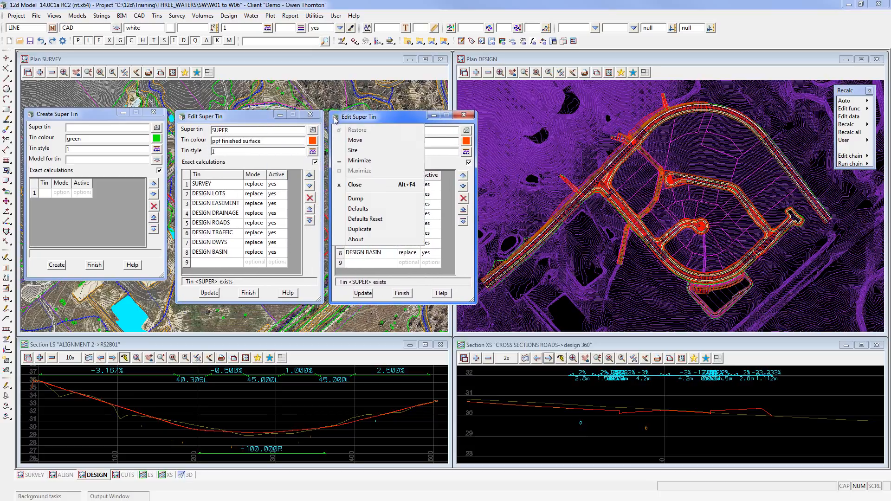
{"action": "left_click", "coordinate": [362, 229]}
{"action": "left_click_drag", "start_coordinate": [407, 131], "coordinate": [550, 122]}
- Load SUPER DESIGN in the second Edit Super Tin form and SUPER SURVEY ONLY in the third for comparison
{"action": "left_click", "coordinate": [467, 131]}
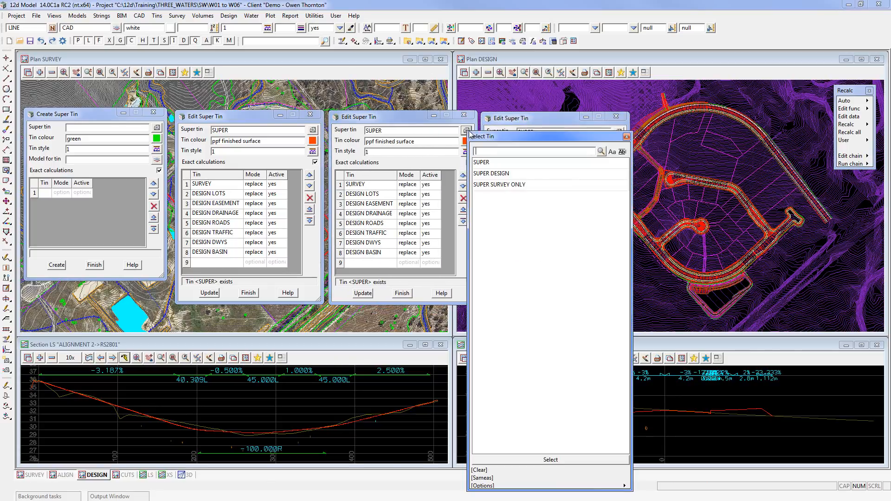
{"action": "left_click", "coordinate": [493, 178]}
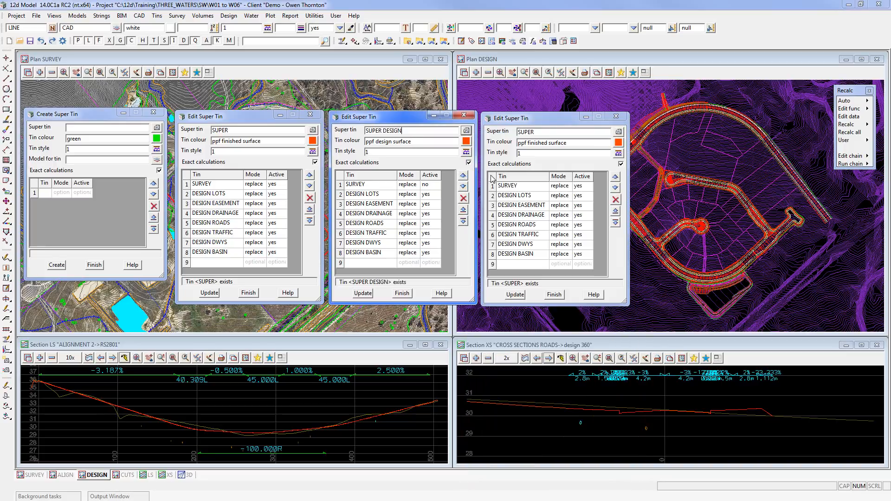
{"action": "left_click", "coordinate": [618, 132]}
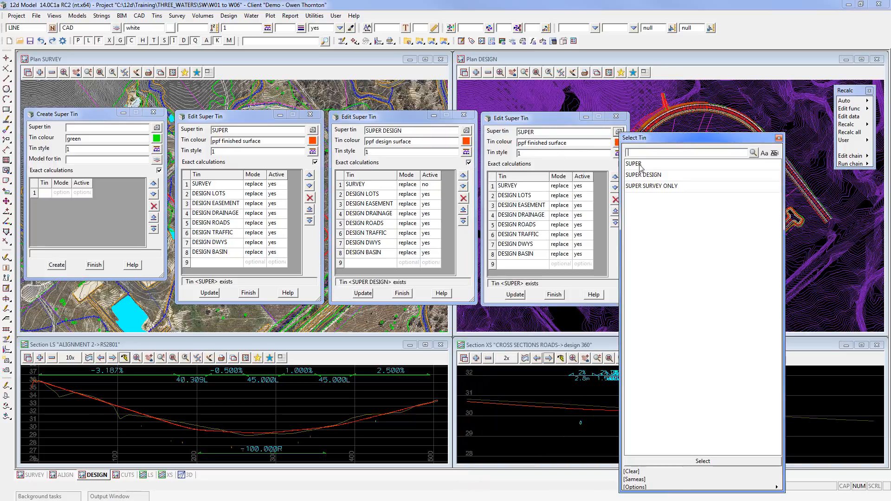
{"action": "left_click", "coordinate": [658, 190]}
{"action": "left_click", "coordinate": [658, 189]}
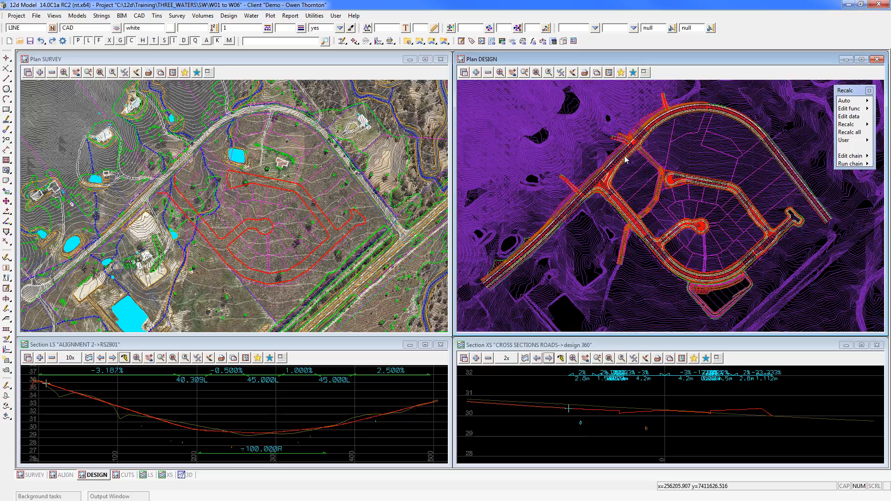
- Duplicate the DESIGN plan view, name the copy SW, and place it over the SURVEY plan view
{"action": "left_click", "coordinate": [597, 73]}
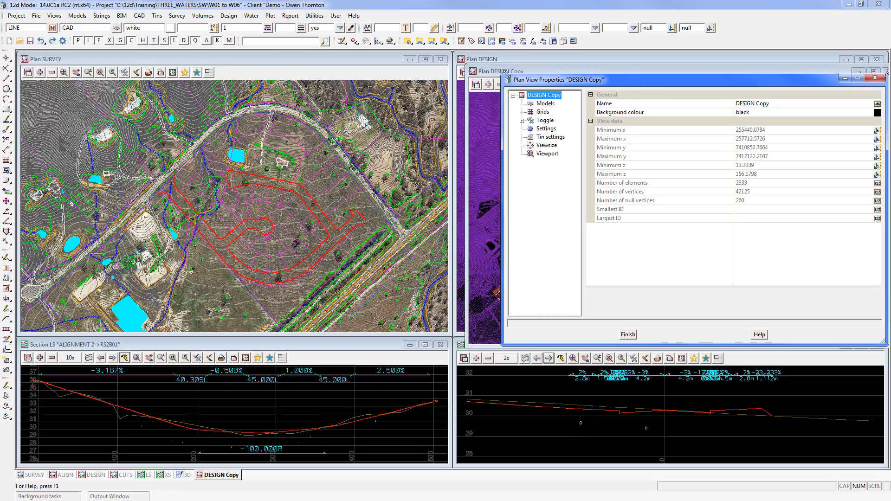
{"action": "left_click", "coordinate": [782, 103]}
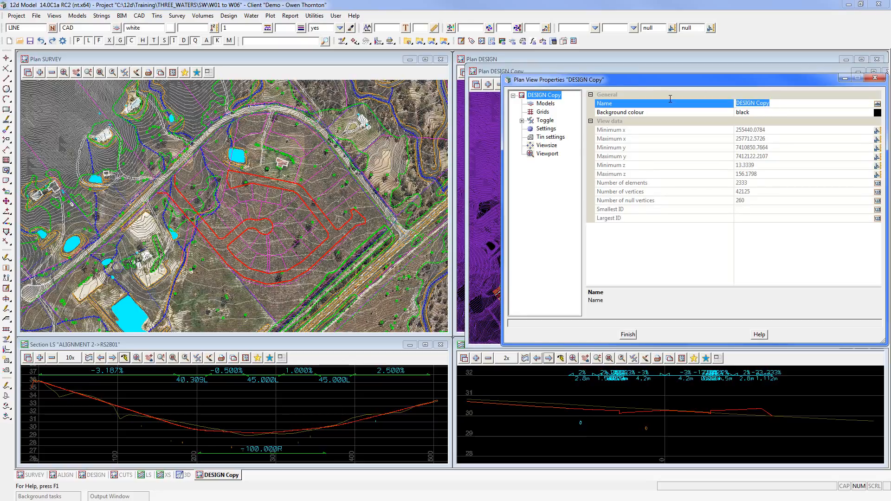
{"action": "type", "text": "SW"}
{"action": "left_click", "coordinate": [628, 335]}
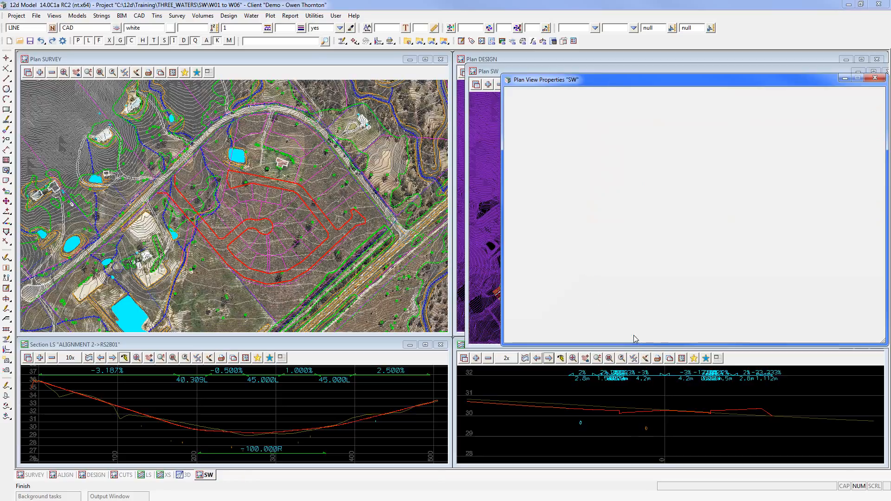
{"action": "left_click_drag", "start_coordinate": [624, 76], "coordinate": [176, 60]}
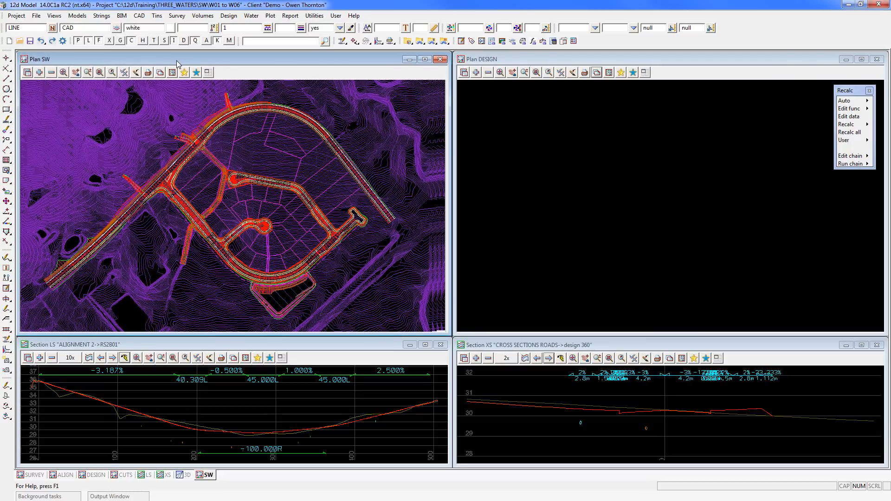
- Remove the CROSS SECTIONS models for BASIN, DRAINAGE, DWYS, ROADS and TRAFFIC from the SW plan view
{"action": "left_click", "coordinate": [51, 73]}
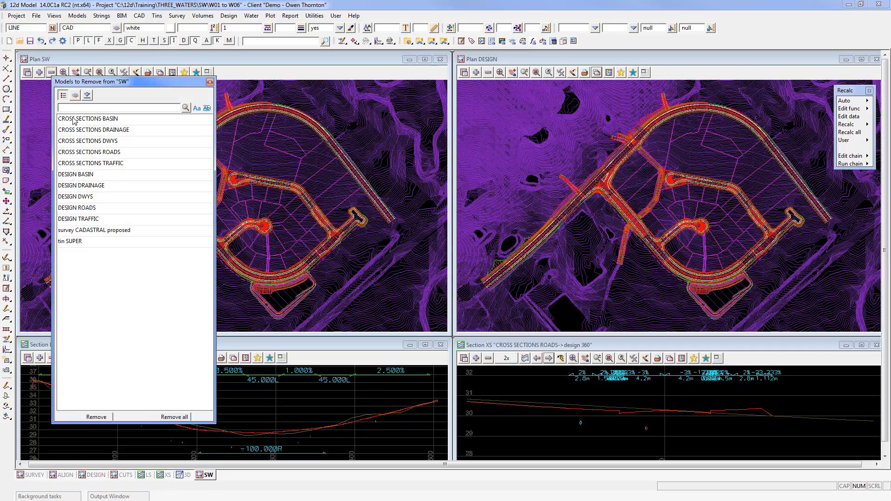
{"action": "left_click_drag", "start_coordinate": [74, 119], "coordinate": [77, 165]}
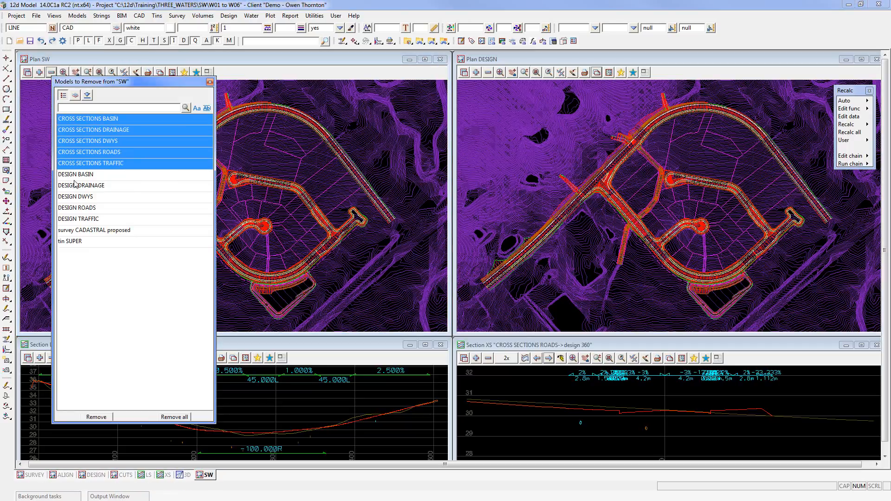
{"action": "left_click", "coordinate": [101, 419]}
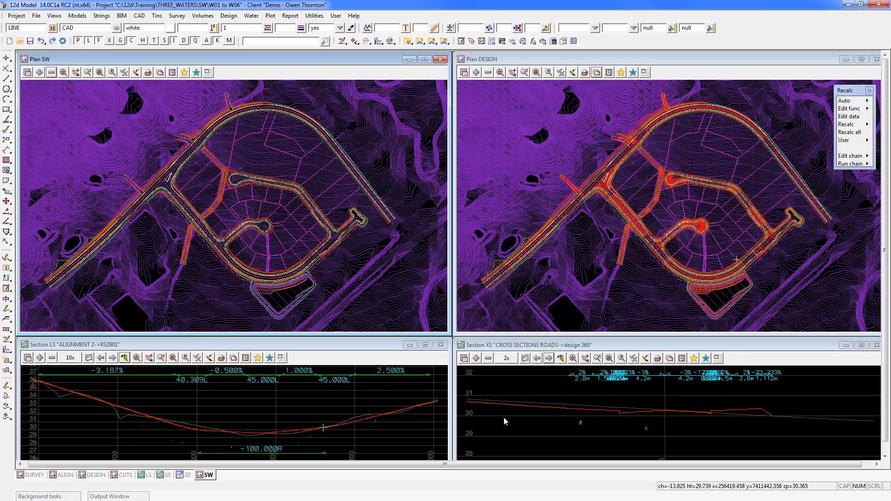
- Duplicate the LS section view and name the copy SW LS
{"action": "left_click", "coordinate": [225, 344]}
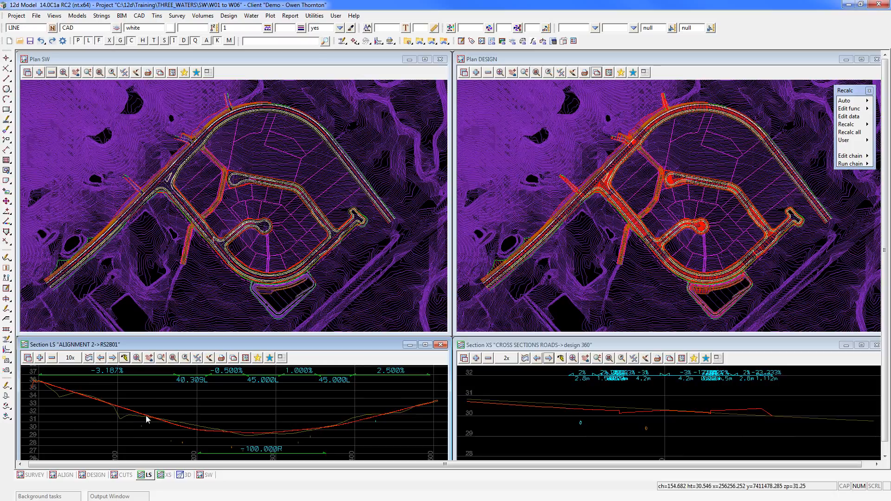
{"action": "left_click", "coordinate": [234, 360]}
{"action": "left_click", "coordinate": [497, 258]}
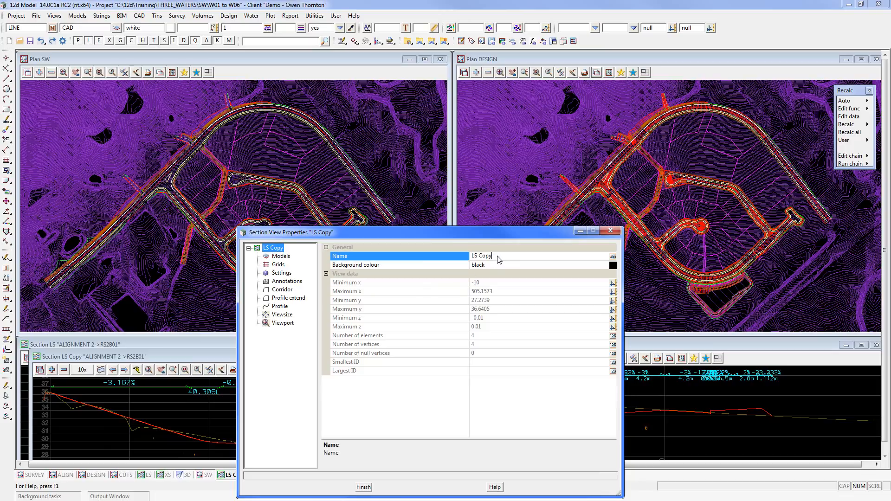
{"action": "left_click", "coordinate": [422, 255]}
{"action": "type", "text": "SW LS"}
{"action": "left_click", "coordinate": [364, 487]}
- Position the SW LS section view directly beneath the SW plan view, covering the original LS view
{"action": "left_click_drag", "start_coordinate": [255, 358], "coordinate": [247, 334]}
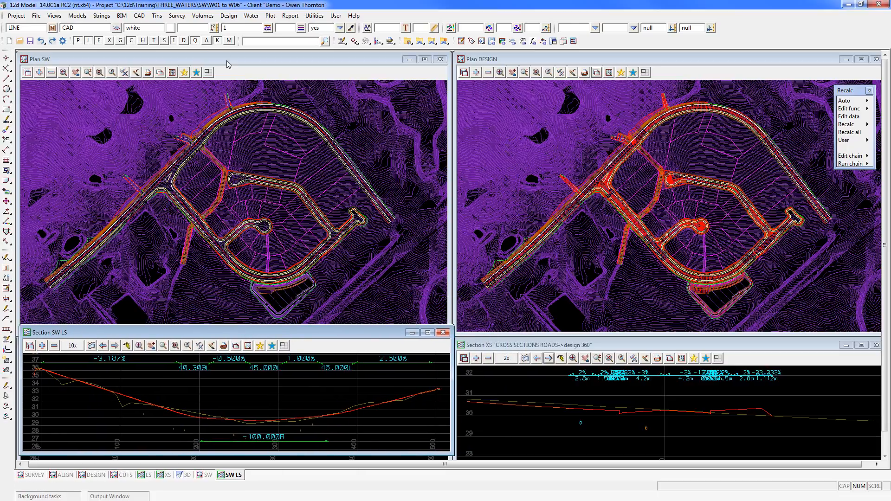
{"action": "left_click_drag", "start_coordinate": [226, 60], "coordinate": [227, 60]}
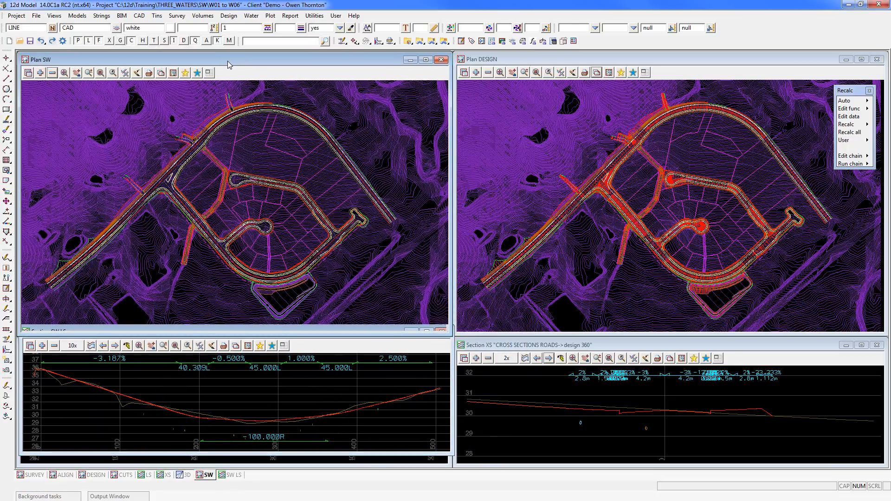
{"action": "left_click", "coordinate": [435, 456]}
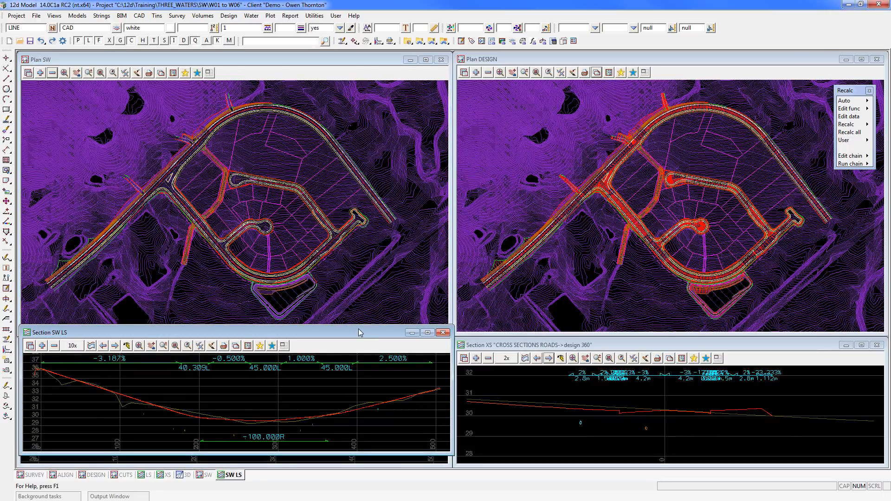
{"action": "left_click_drag", "start_coordinate": [359, 328], "coordinate": [357, 340]}
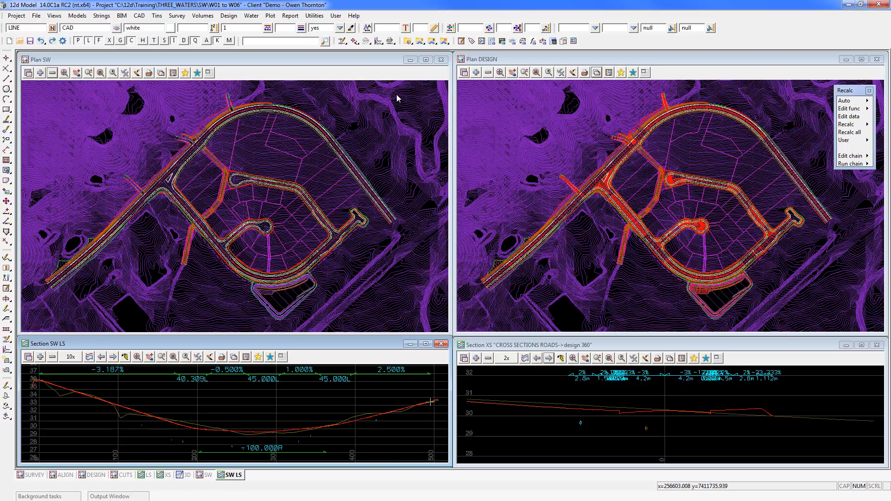
- Open the Water Network Editor, look over its node settings, and close it
{"action": "left_click", "coordinate": [342, 41]}
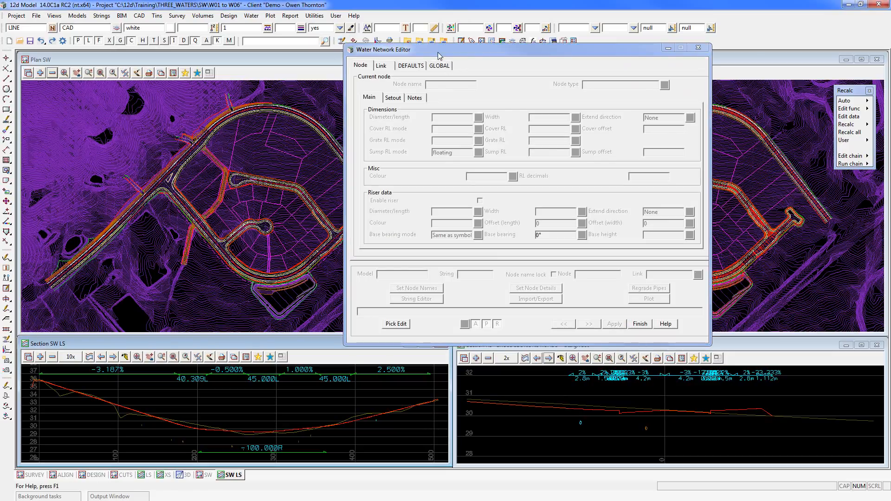
{"action": "left_click_drag", "start_coordinate": [438, 52], "coordinate": [558, 110]}
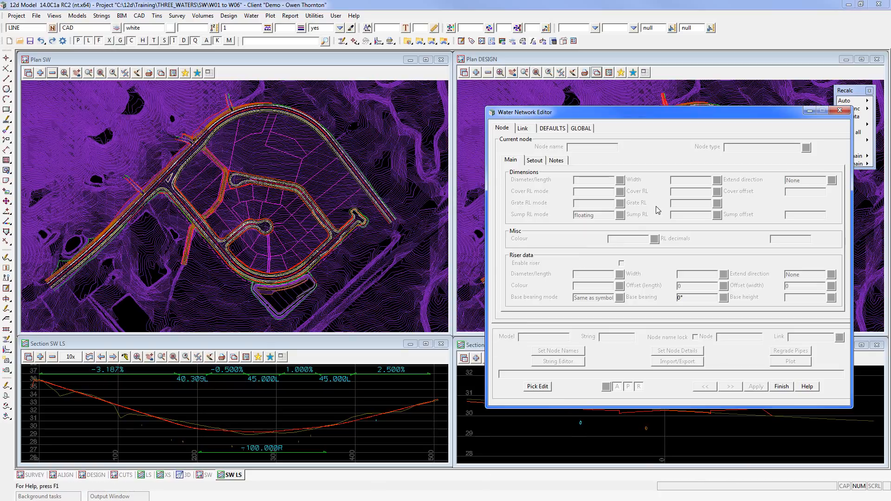
{"action": "left_click", "coordinate": [781, 387]}
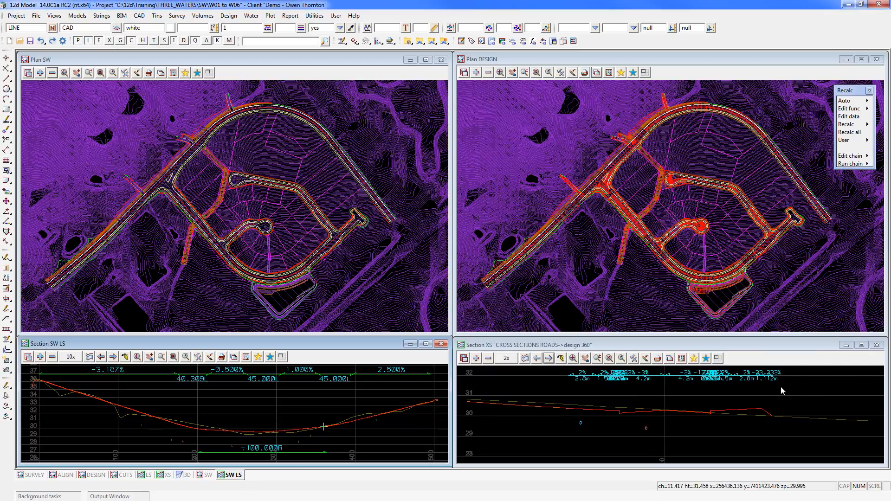
- Bring the 3D perspective view to the front
{"action": "left_click", "coordinate": [184, 476]}
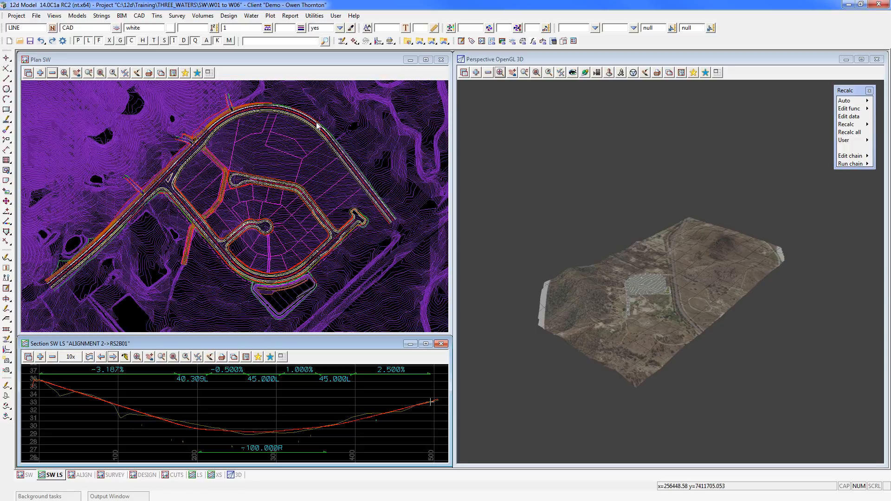
- Display tin flow arrows in the SW plan view, inspect the surface flow directions across the site, and turn the arrows off again
{"action": "left_click", "coordinate": [125, 74]}
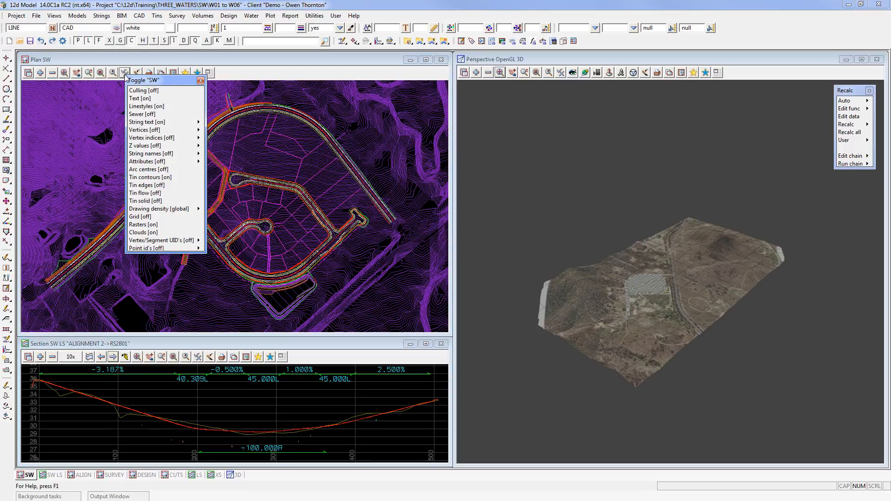
{"action": "left_click", "coordinate": [141, 193]}
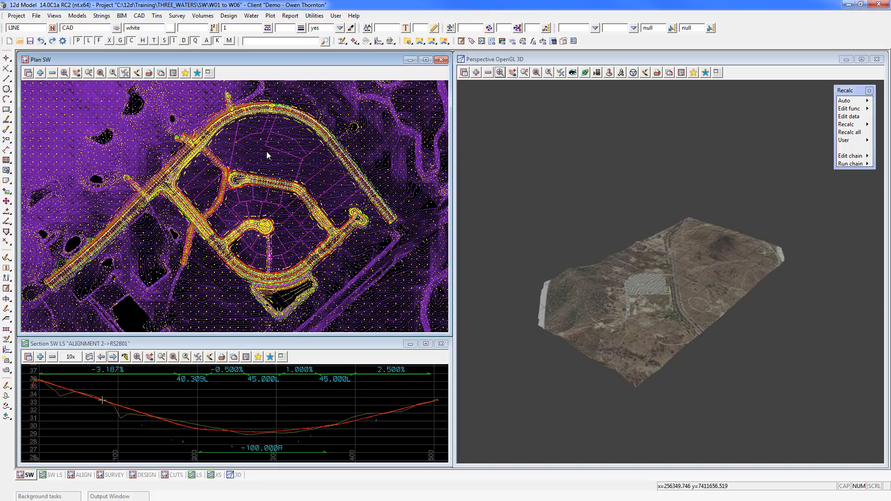
{"action": "scroll", "coordinate": [266, 151], "scroll_direction": "up", "scroll_amount": 10}
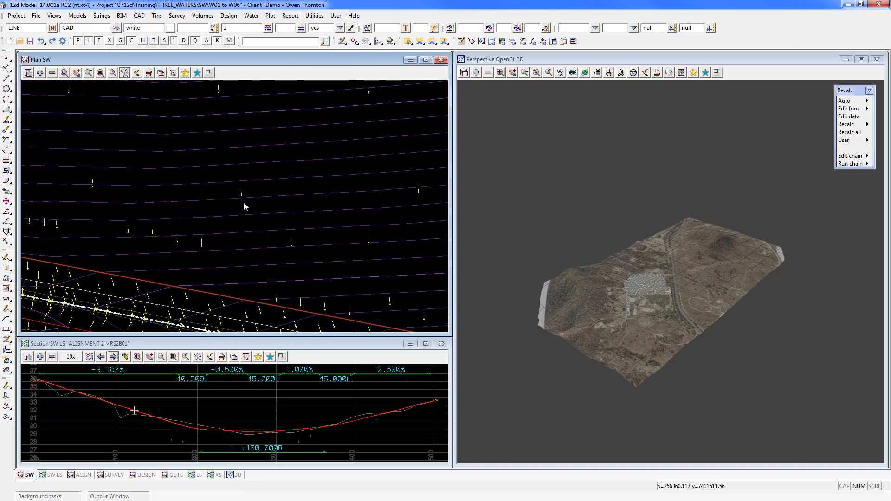
{"action": "scroll", "coordinate": [299, 158], "scroll_direction": "down", "scroll_amount": 10}
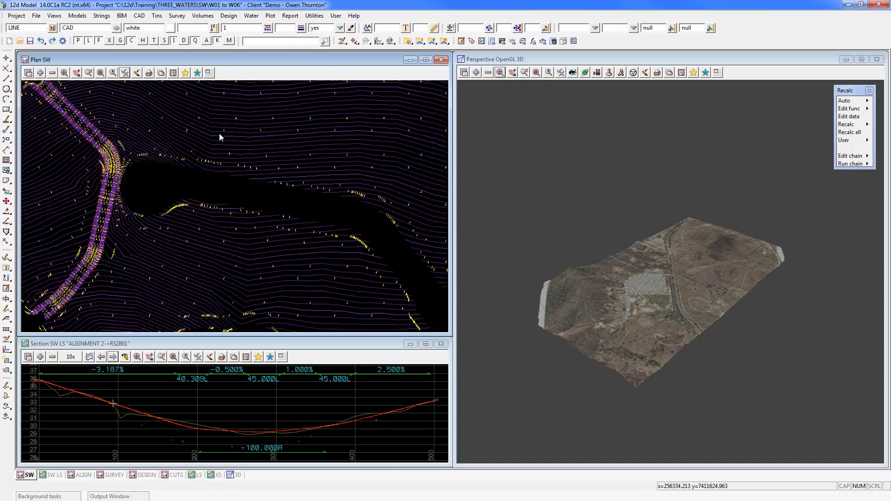
{"action": "scroll", "coordinate": [219, 135], "scroll_direction": "down", "scroll_amount": 5}
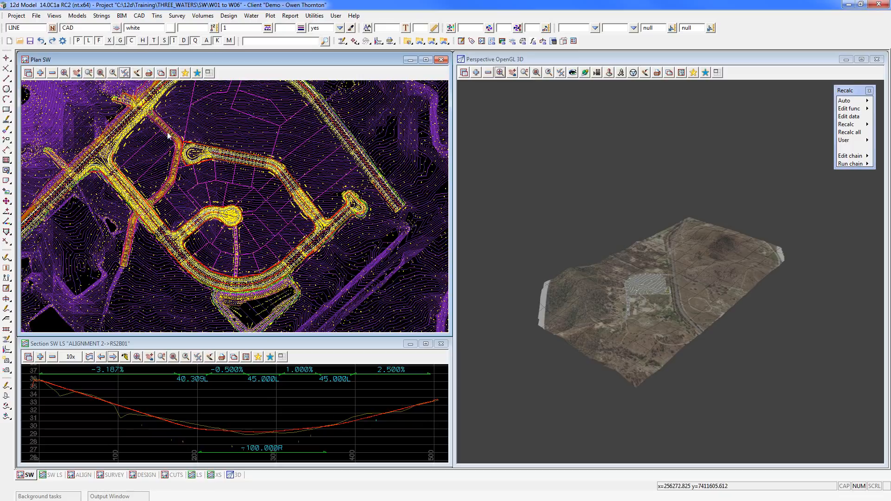
{"action": "left_click", "coordinate": [124, 73]}
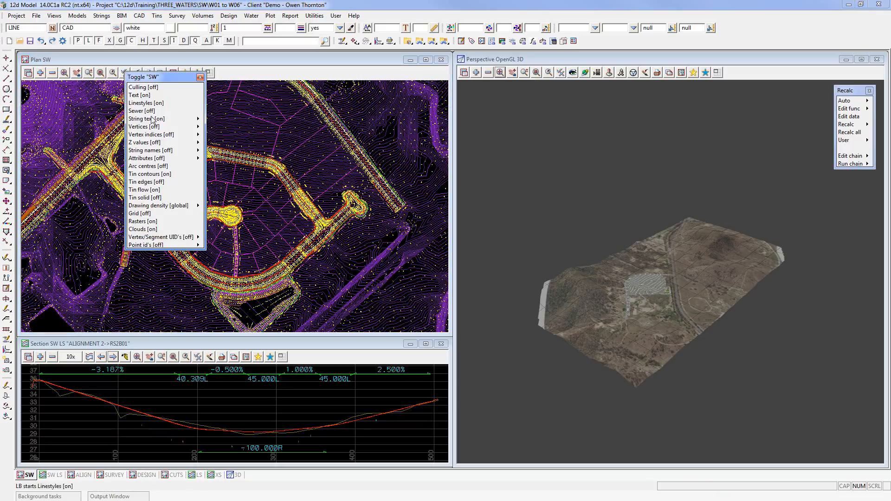
{"action": "left_click", "coordinate": [144, 191]}
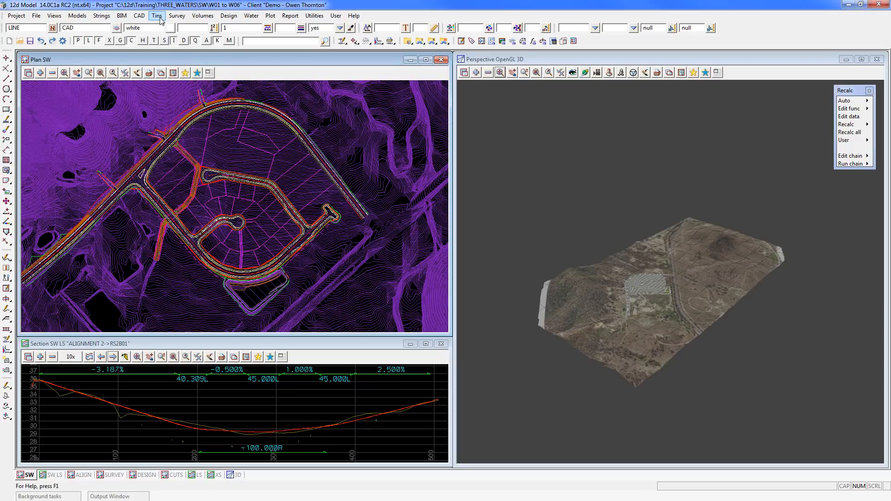
- Open the Tin Height Inquire tool and place its window above the SW plan view
{"action": "left_click", "coordinate": [159, 18]}
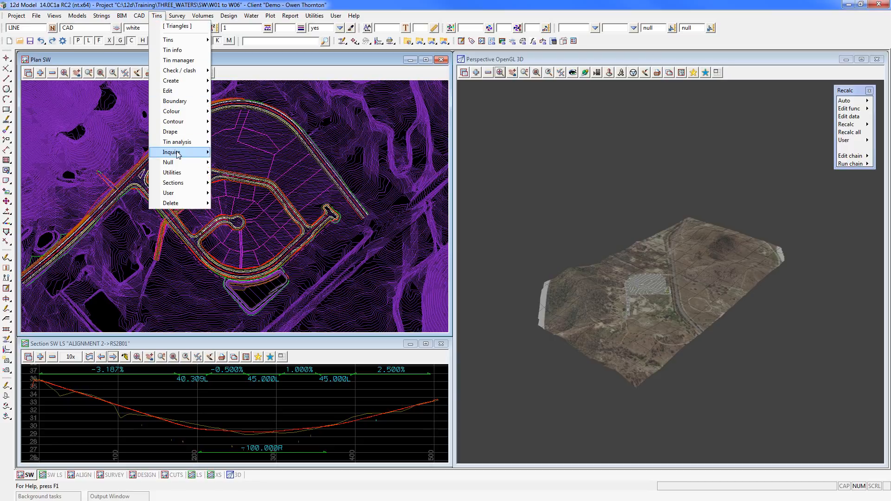
{"action": "mouse_move", "coordinate": [177, 154]}
{"action": "left_click", "coordinate": [245, 154]}
{"action": "left_click_drag", "start_coordinate": [259, 159], "coordinate": [57, 106]}
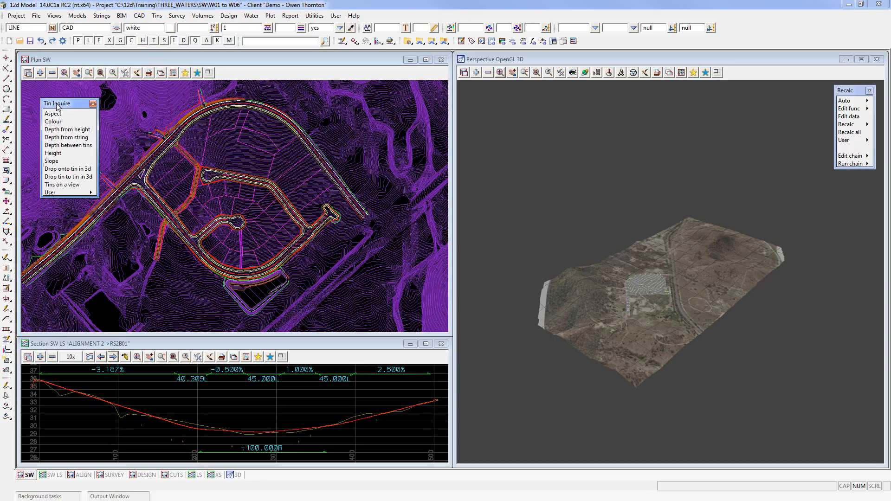
{"action": "left_click", "coordinate": [53, 153]}
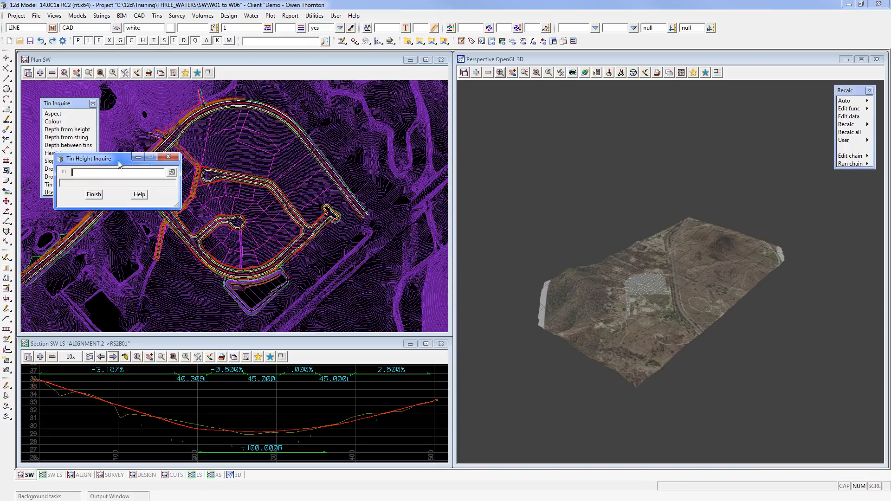
{"action": "left_click_drag", "start_coordinate": [119, 164], "coordinate": [252, 23]}
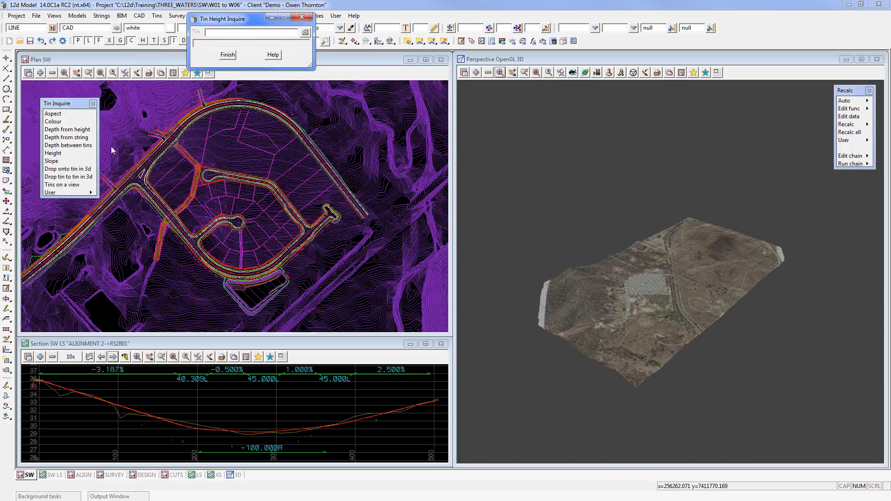
- Open the Tin Slope Inquire tool beside the height inquiry window and close the Tin Inquire menu
{"action": "left_click", "coordinate": [52, 161]}
{"action": "left_click_drag", "start_coordinate": [100, 173], "coordinate": [373, 24]}
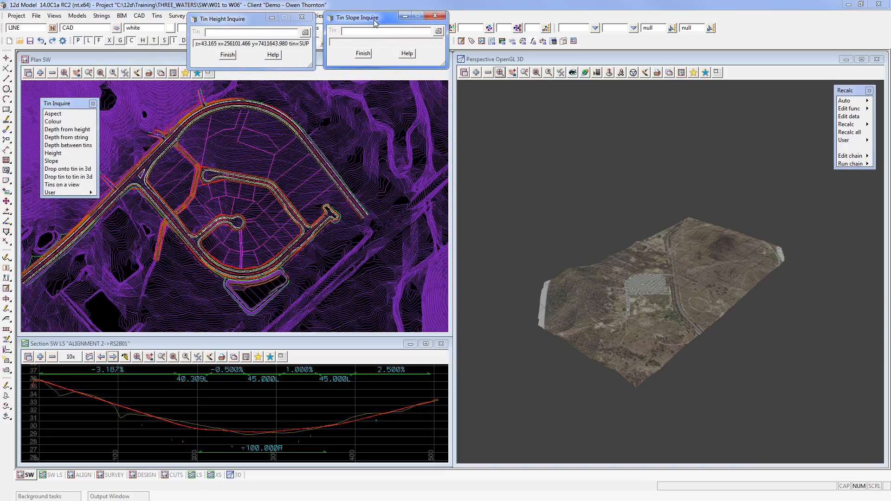
{"action": "left_click", "coordinate": [92, 105]}
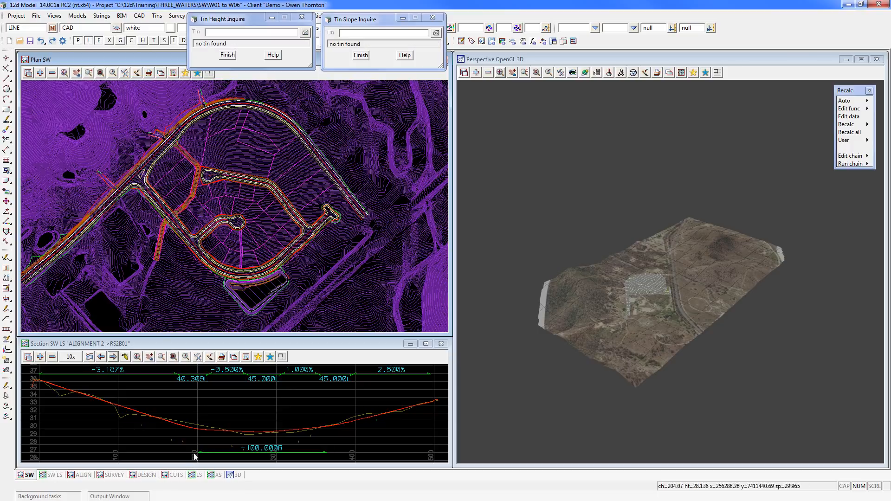
- Bring the LS section view to the front and add the CONTOURS SURVEY ONLY model to the 3D perspective view
{"action": "left_click", "coordinate": [194, 477]}
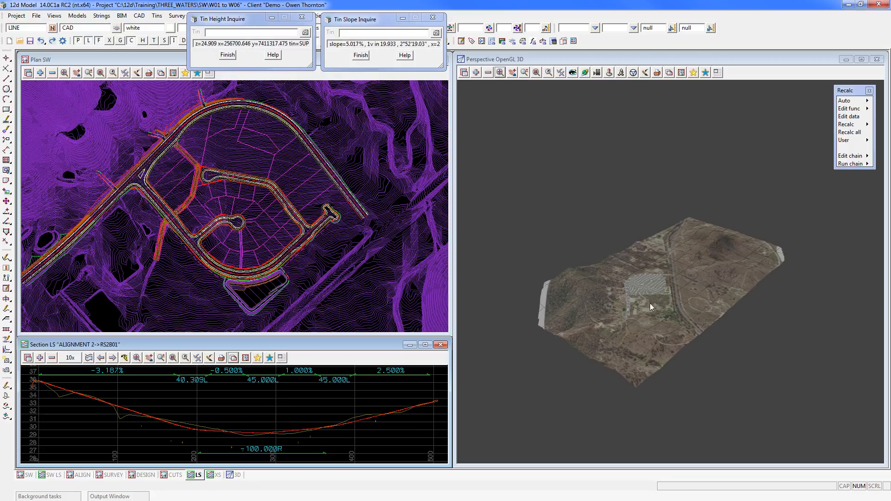
{"action": "left_click", "coordinate": [659, 361]}
{"action": "scroll", "coordinate": [653, 322], "scroll_direction": "up", "scroll_amount": 5}
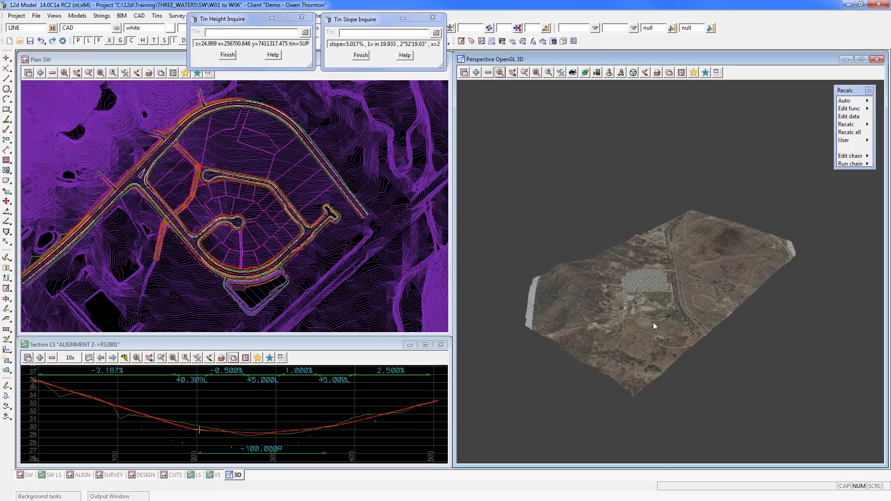
{"action": "scroll", "coordinate": [638, 281], "scroll_direction": "down", "scroll_amount": 3}
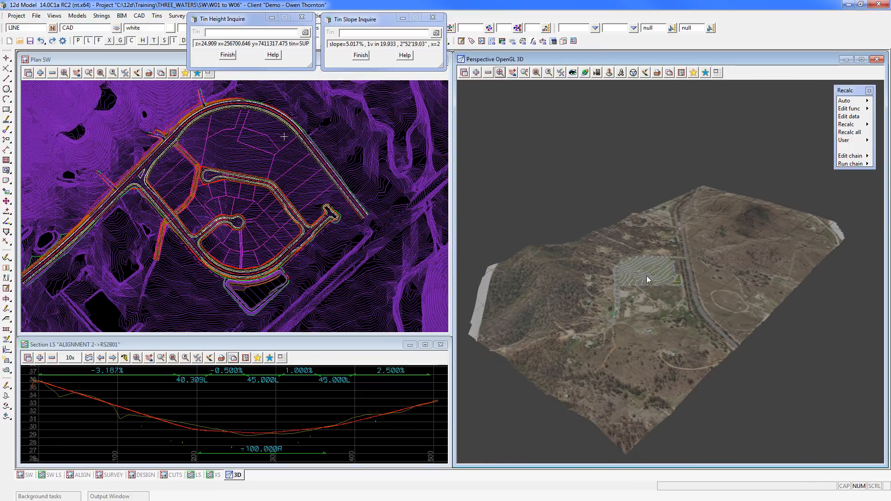
{"action": "scroll", "coordinate": [646, 274], "scroll_direction": "up", "scroll_amount": 3}
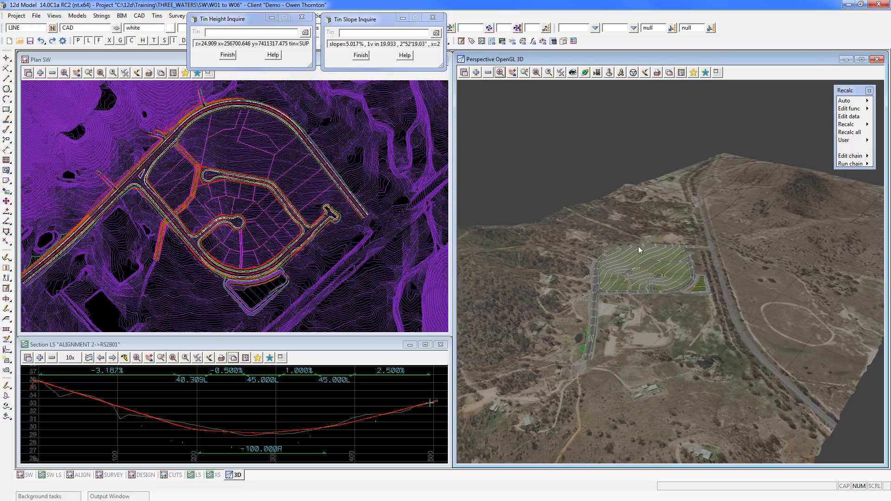
{"action": "scroll", "coordinate": [642, 277], "scroll_direction": "up", "scroll_amount": 2}
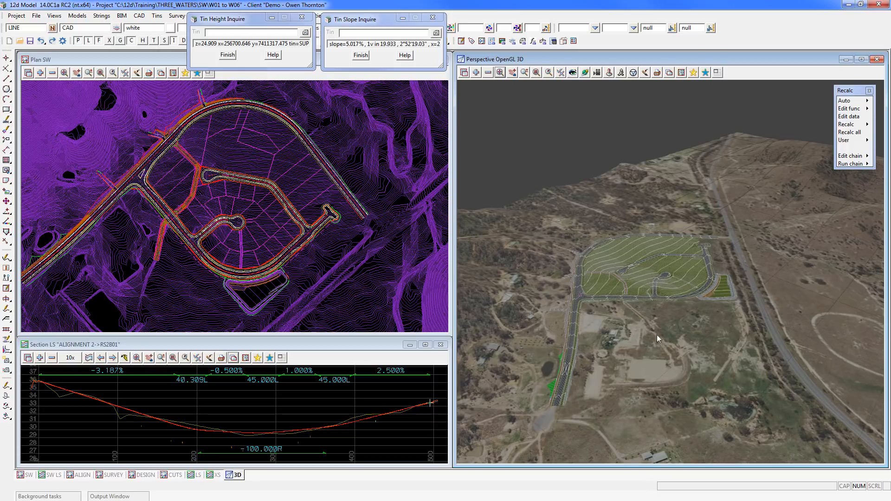
{"action": "scroll", "coordinate": [656, 335], "scroll_direction": "down", "scroll_amount": 2}
{"action": "scroll", "coordinate": [674, 299], "scroll_direction": "down", "scroll_amount": 3}
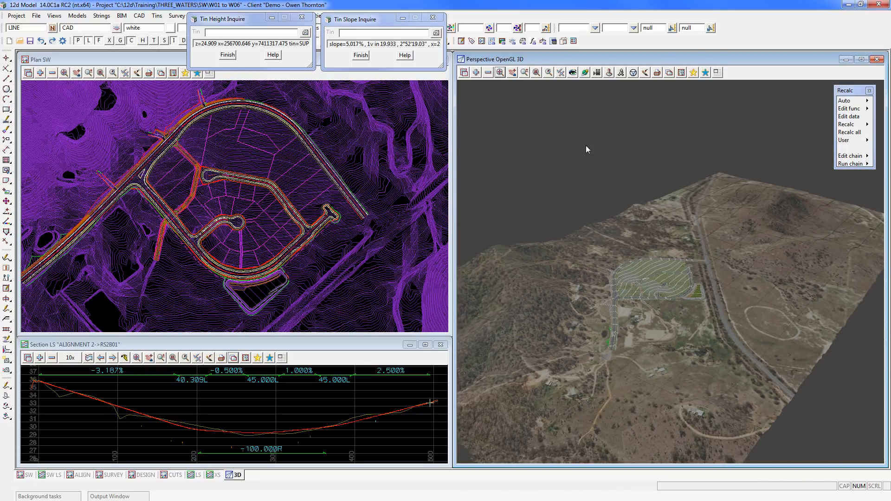
{"action": "left_click", "coordinate": [477, 74]}
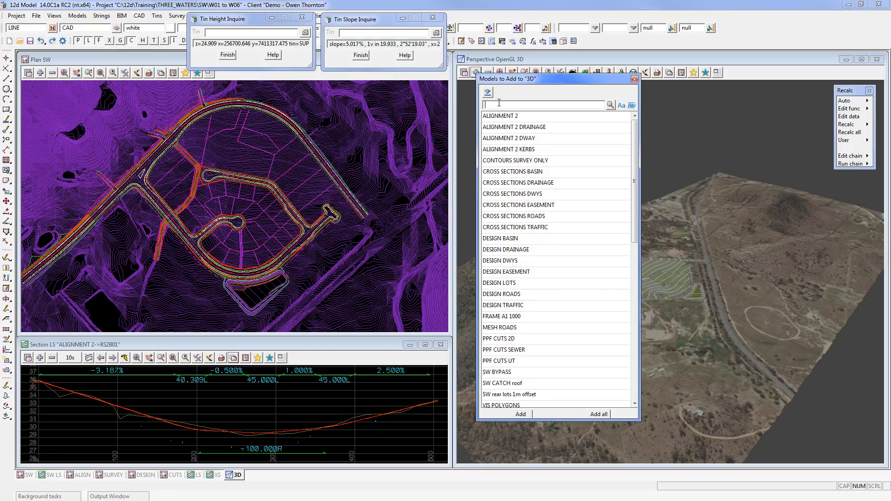
{"action": "double_click", "coordinate": [503, 162]}
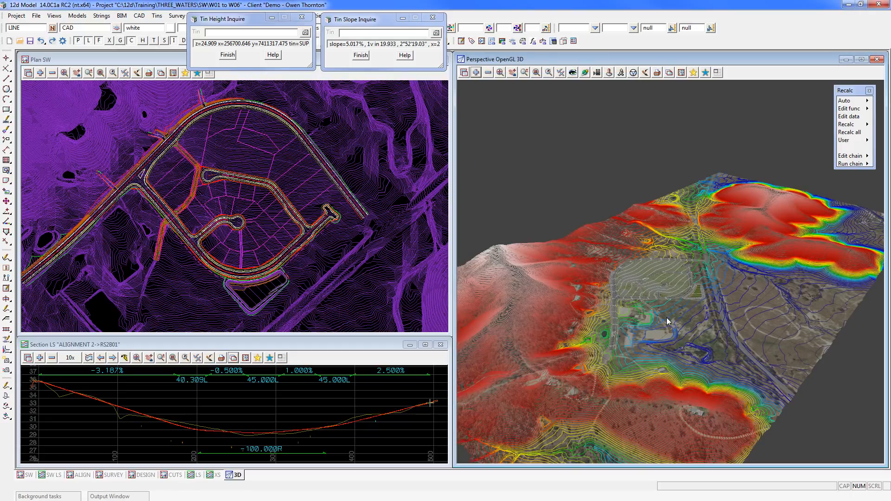
- Examine the subdivision's lots and roads in the 3D view against the contoured hillside behind them
{"action": "left_click", "coordinate": [585, 73]}
{"action": "left_click_drag", "start_coordinate": [745, 306], "coordinate": [657, 281]}
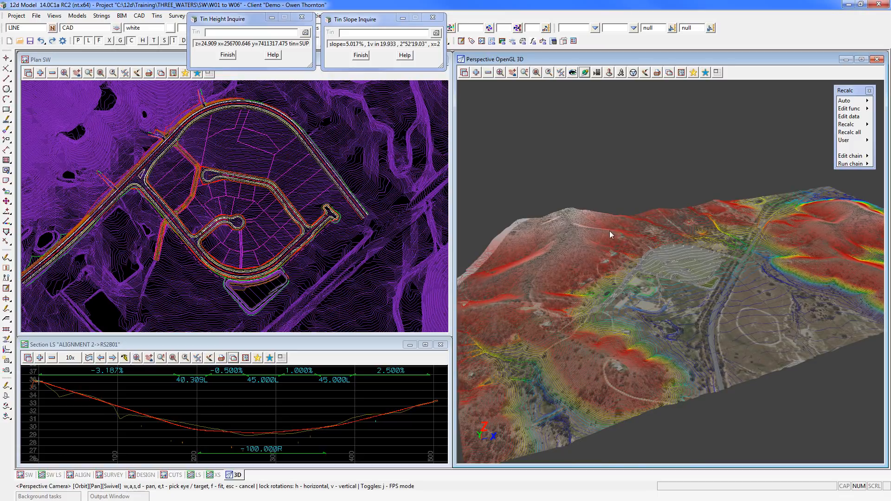
{"action": "scroll", "coordinate": [695, 260], "scroll_direction": "up", "scroll_amount": 5}
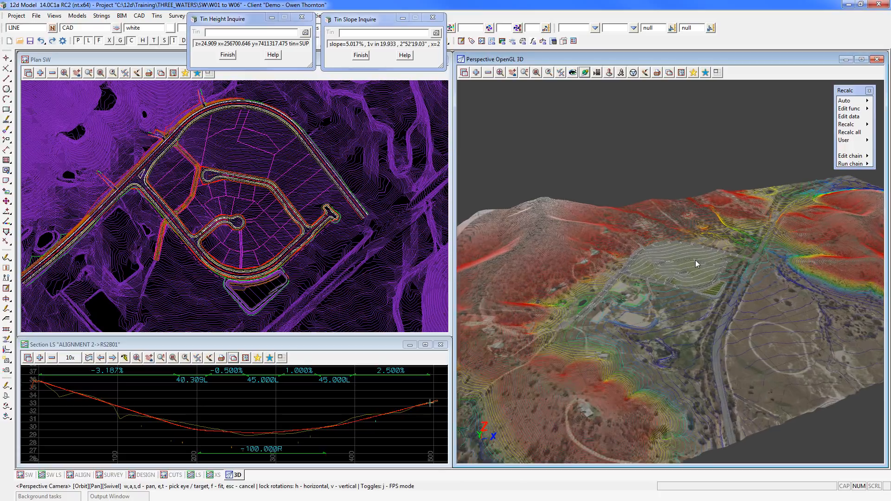
{"action": "left_click_drag", "start_coordinate": [718, 277], "coordinate": [604, 286]}
{"action": "scroll", "coordinate": [696, 187], "scroll_direction": "up", "scroll_amount": 4}
{"action": "scroll", "coordinate": [695, 186], "scroll_direction": "up", "scroll_amount": 2}
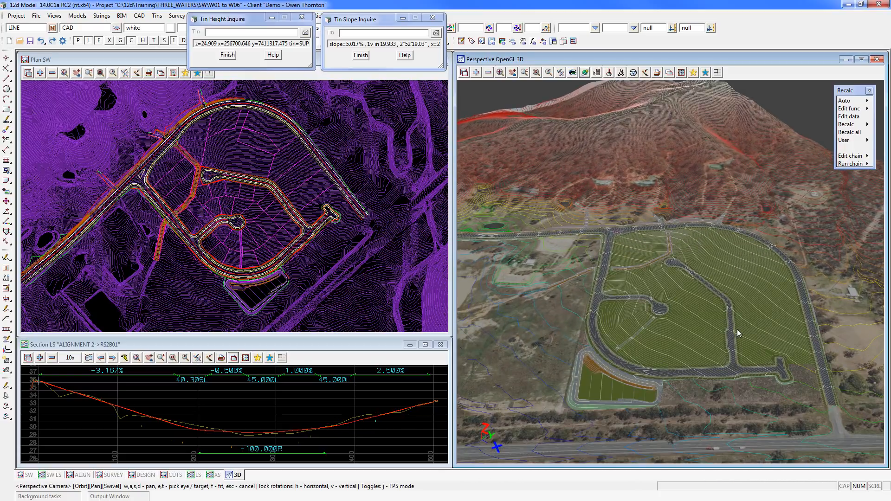
{"action": "left_click_drag", "start_coordinate": [737, 329], "coordinate": [754, 269]}
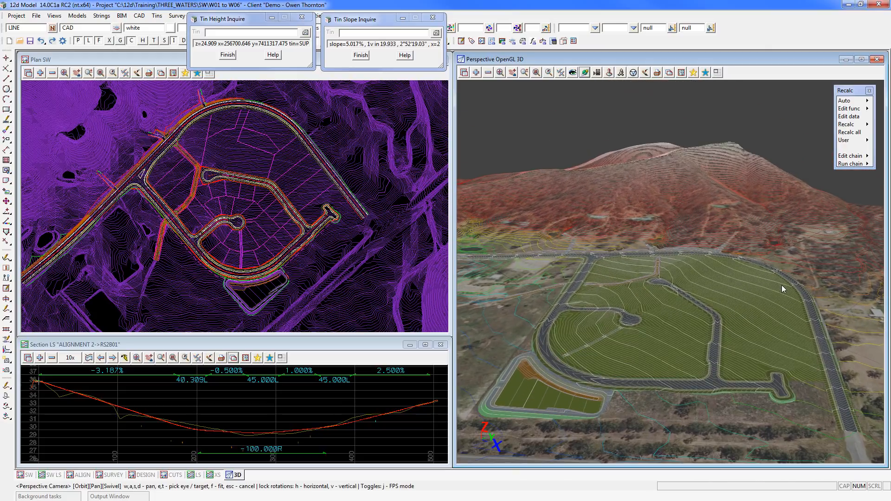
{"action": "scroll", "coordinate": [685, 314], "scroll_direction": "up", "scroll_amount": 3}
{"action": "left_click_drag", "start_coordinate": [689, 320], "coordinate": [690, 325]}
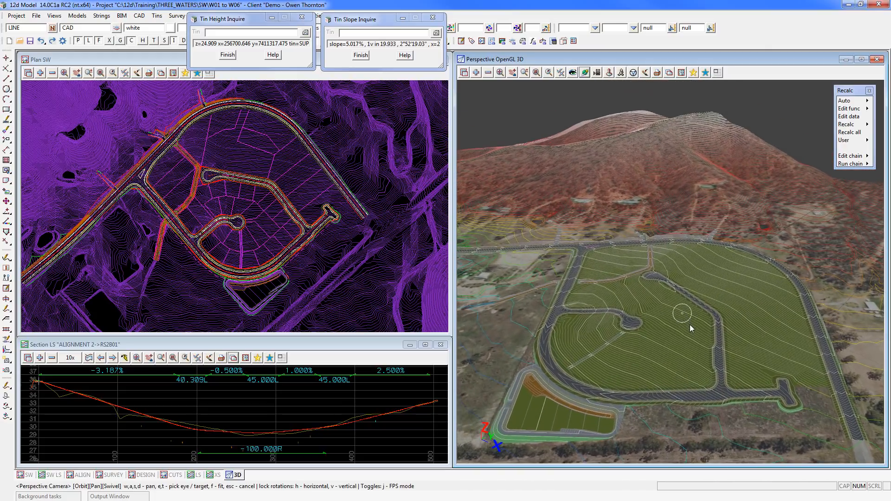
{"action": "scroll", "coordinate": [683, 216], "scroll_direction": "down", "scroll_amount": 2}
{"action": "left_click_drag", "start_coordinate": [680, 286], "coordinate": [680, 290]}
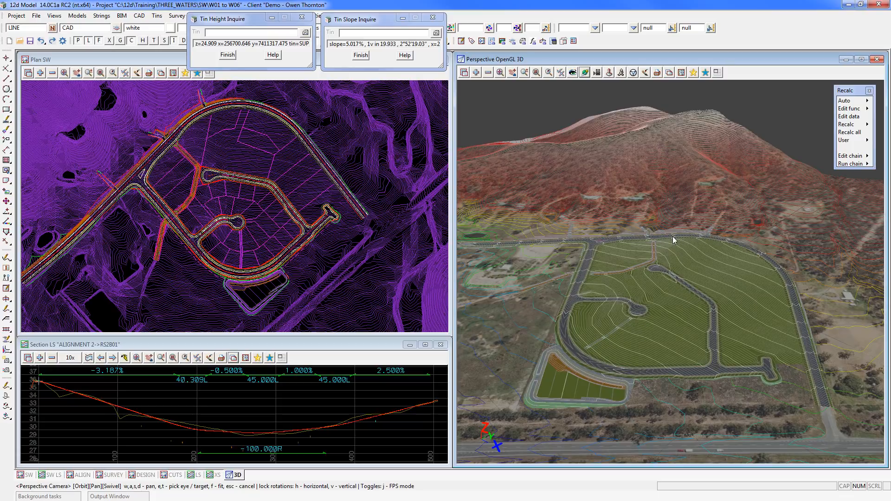
- Examine the open drain, batters and driveway crossings along the hillside edge of the curved perimeter road in the 3D view
{"action": "left_click_drag", "start_coordinate": [734, 297], "coordinate": [680, 288]}
{"action": "scroll", "coordinate": [788, 207], "scroll_direction": "up", "scroll_amount": 9}
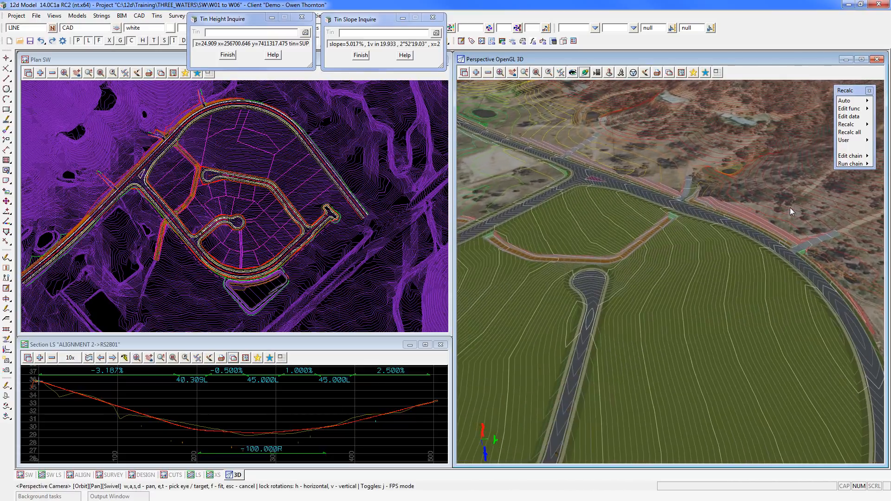
{"action": "left_click_drag", "start_coordinate": [776, 303], "coordinate": [552, 330]}
{"action": "scroll", "coordinate": [839, 297], "scroll_direction": "up", "scroll_amount": 5}
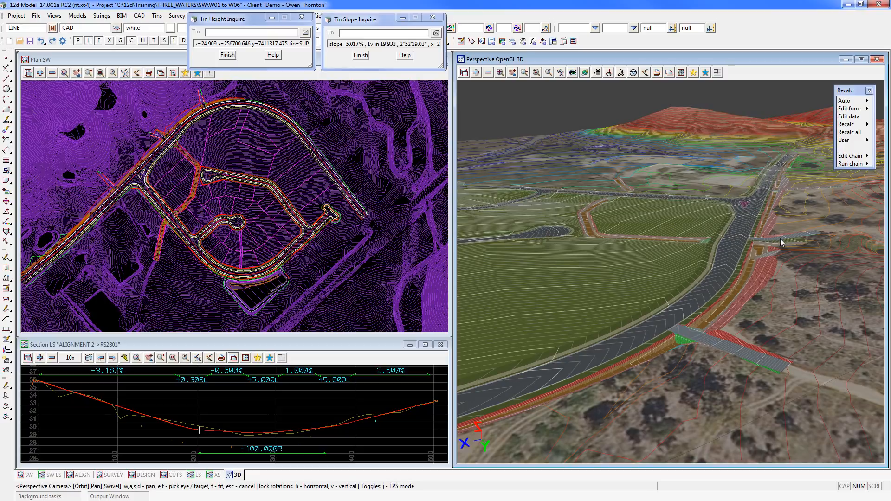
{"action": "scroll", "coordinate": [780, 238], "scroll_direction": "up", "scroll_amount": 4}
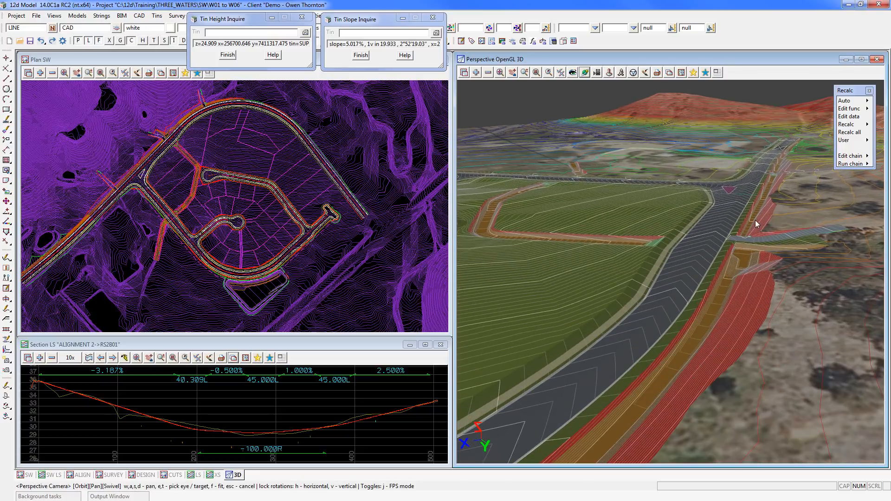
{"action": "scroll", "coordinate": [755, 220], "scroll_direction": "down", "scroll_amount": 2}
{"action": "scroll", "coordinate": [756, 219], "scroll_direction": "down", "scroll_amount": 2}
{"action": "scroll", "coordinate": [600, 302], "scroll_direction": "down", "scroll_amount": 6}
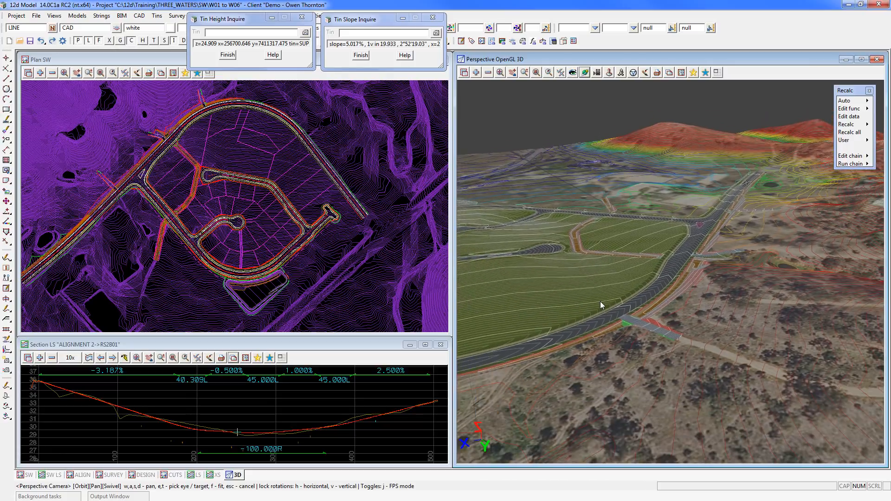
{"action": "scroll", "coordinate": [600, 301], "scroll_direction": "down", "scroll_amount": 2}
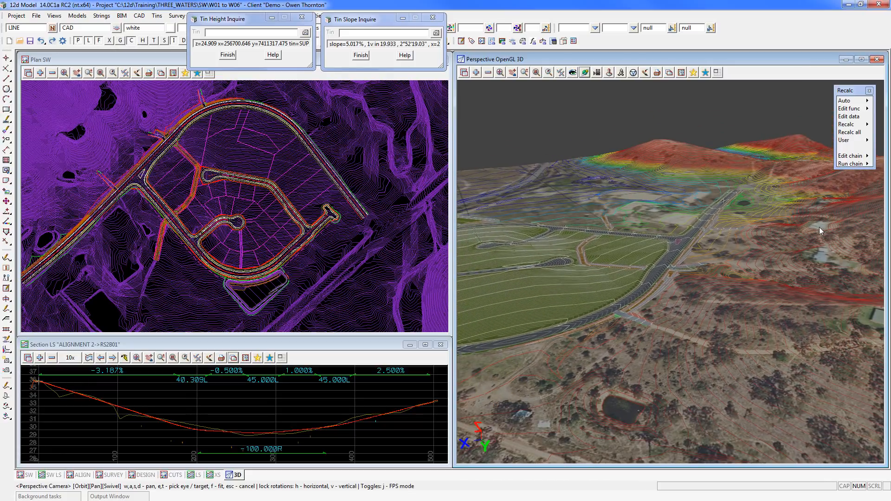
{"action": "scroll", "coordinate": [623, 283], "scroll_direction": "up", "scroll_amount": 5}
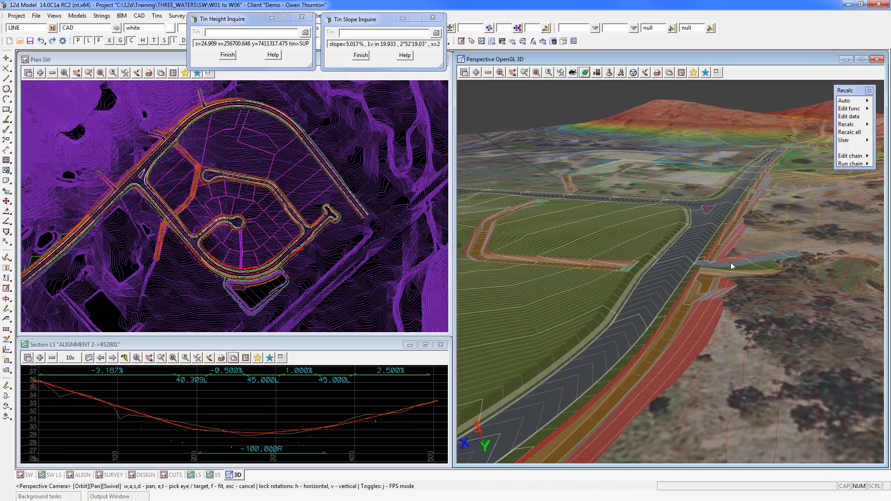
{"action": "scroll", "coordinate": [706, 276], "scroll_direction": "up", "scroll_amount": 4}
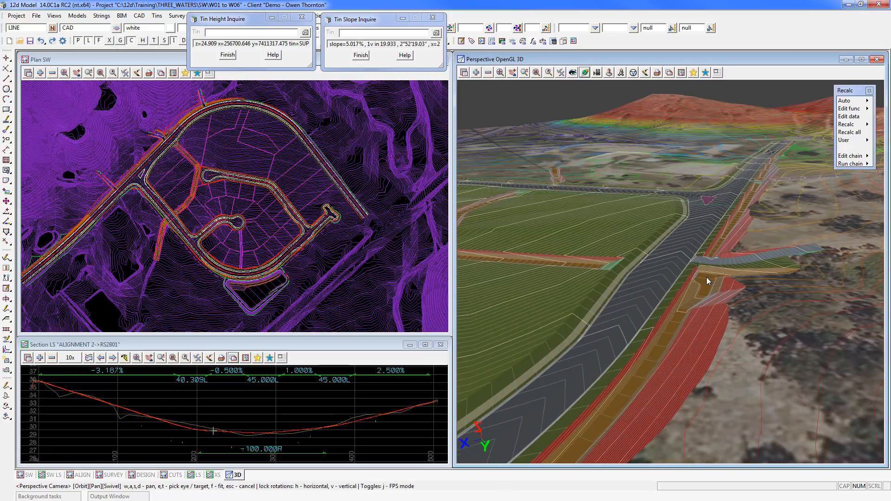
{"action": "left_click_drag", "start_coordinate": [738, 326], "coordinate": [770, 304]}
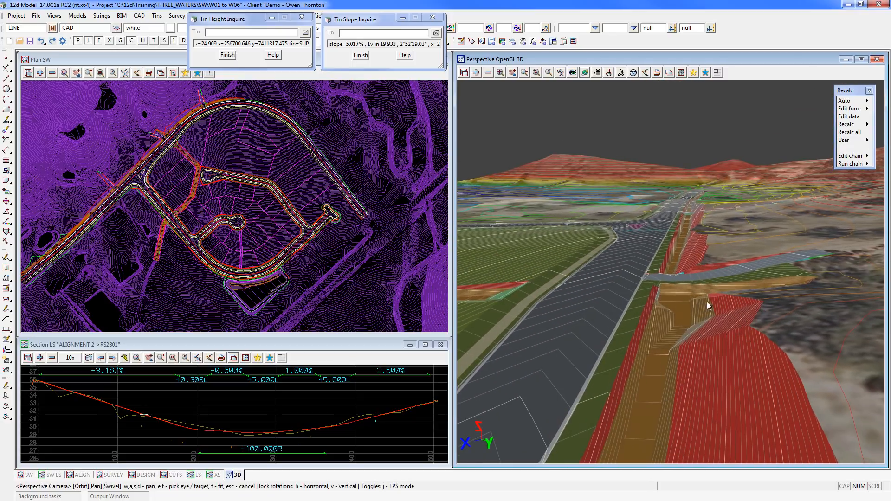
- Examine the open drains, driveway crossing and road intersection along the subdivision's edge from several angles in the 3D view
{"action": "scroll", "coordinate": [707, 301], "scroll_direction": "up", "scroll_amount": 5}
{"action": "left_click_drag", "start_coordinate": [633, 387], "coordinate": [603, 386]}
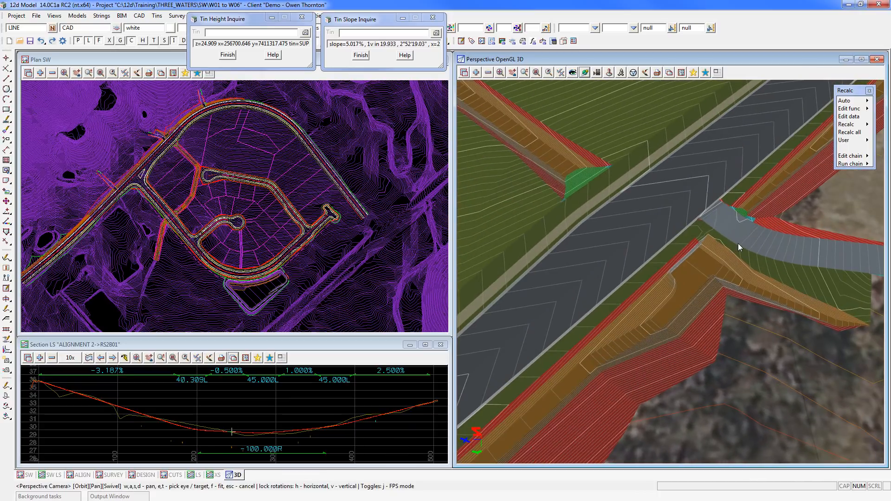
{"action": "left_click_drag", "start_coordinate": [741, 278], "coordinate": [683, 228]}
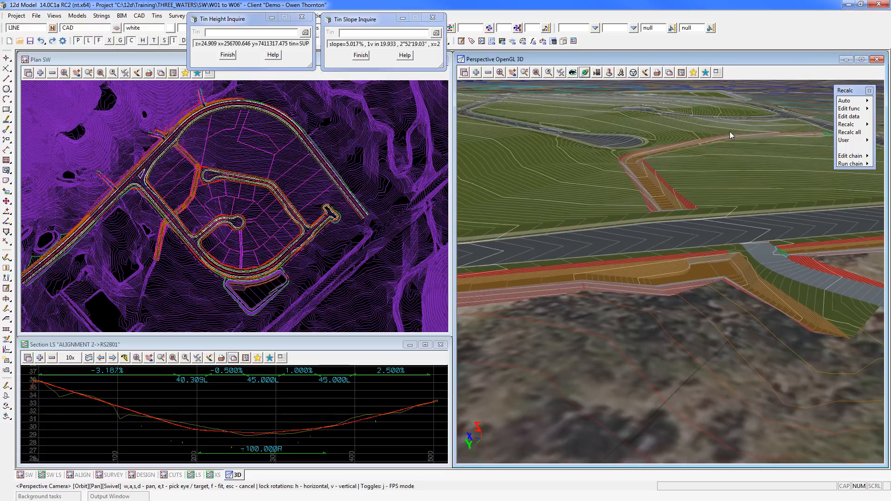
{"action": "scroll", "coordinate": [694, 176], "scroll_direction": "up", "scroll_amount": 5}
{"action": "scroll", "coordinate": [532, 376], "scroll_direction": "down", "scroll_amount": 5}
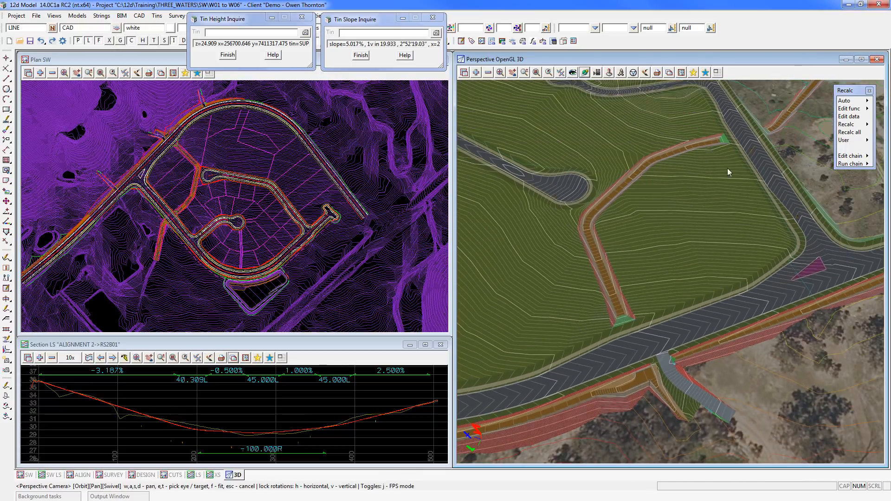
{"action": "left_click_drag", "start_coordinate": [710, 221], "coordinate": [743, 165]}
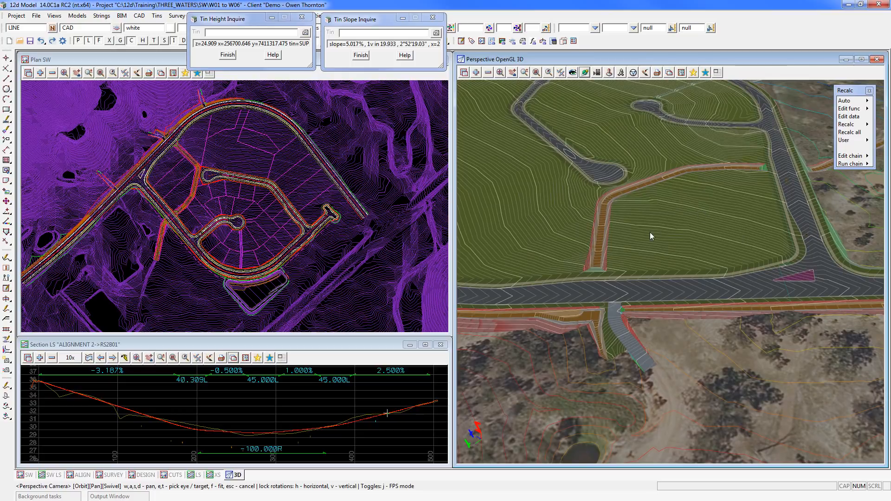
{"action": "left_click_drag", "start_coordinate": [650, 236], "coordinate": [731, 204]}
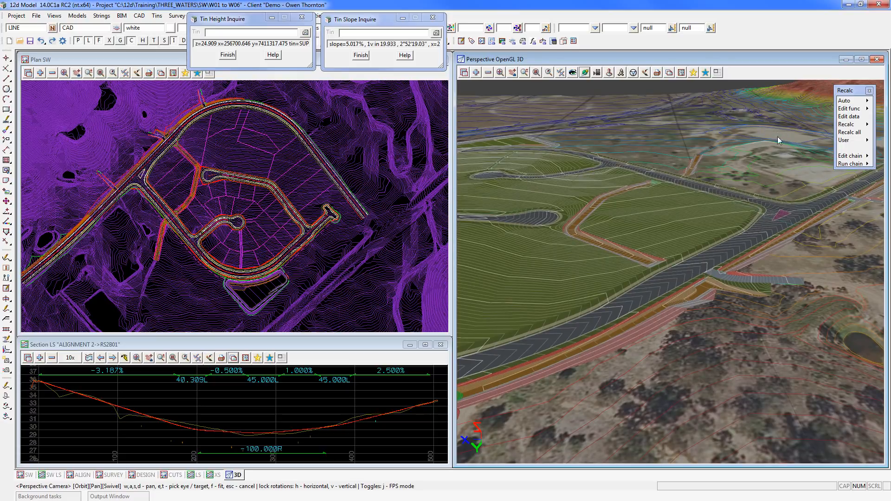
{"action": "left_click_drag", "start_coordinate": [720, 344], "coordinate": [765, 339]}
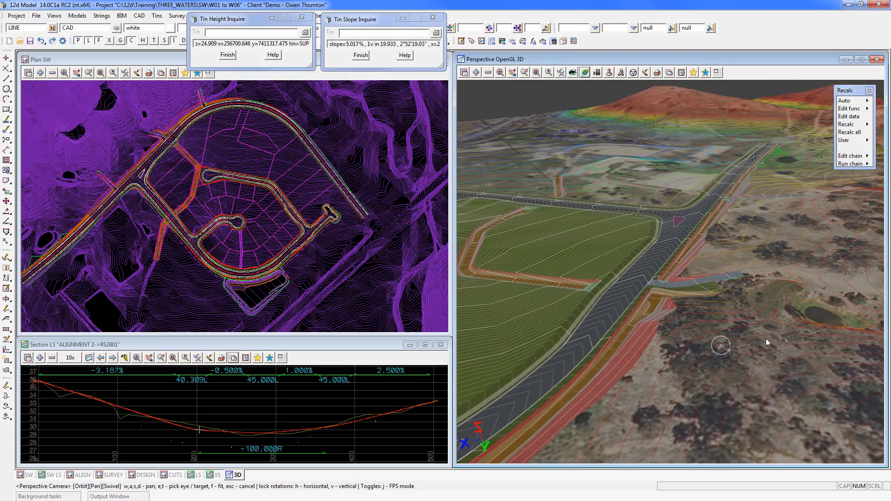
- Bring the SURVEY plan view to the front and widen the 3D view to take in the whole subdivision and surrounding terrain
{"action": "left_click", "coordinate": [113, 475]}
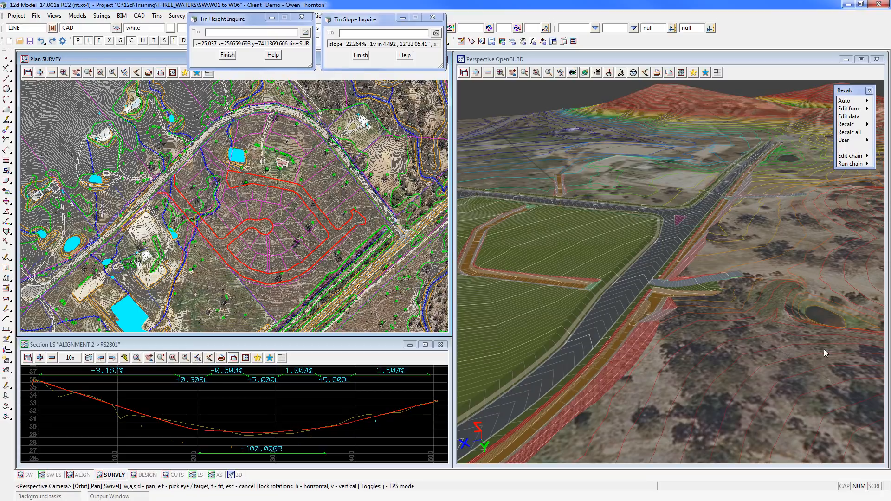
{"action": "left_click", "coordinate": [791, 340]}
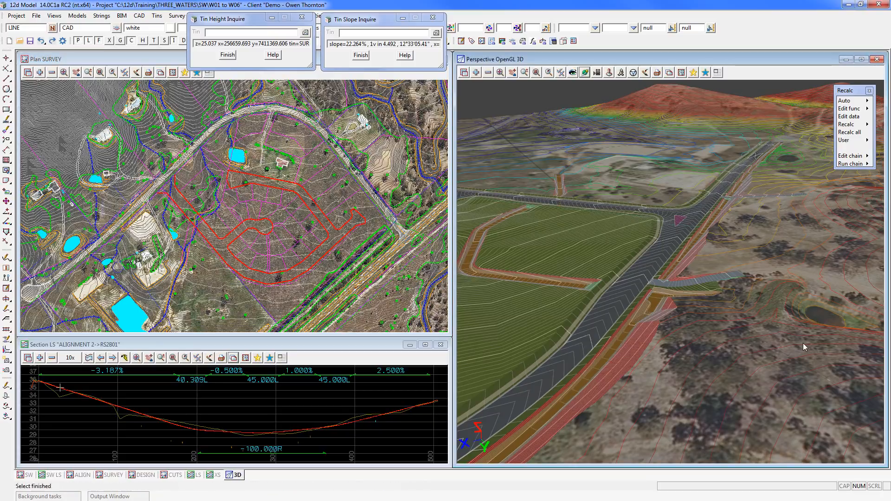
{"action": "scroll", "coordinate": [803, 343], "scroll_direction": "down", "scroll_amount": 3}
{"action": "scroll", "coordinate": [802, 344], "scroll_direction": "down", "scroll_amount": 4}
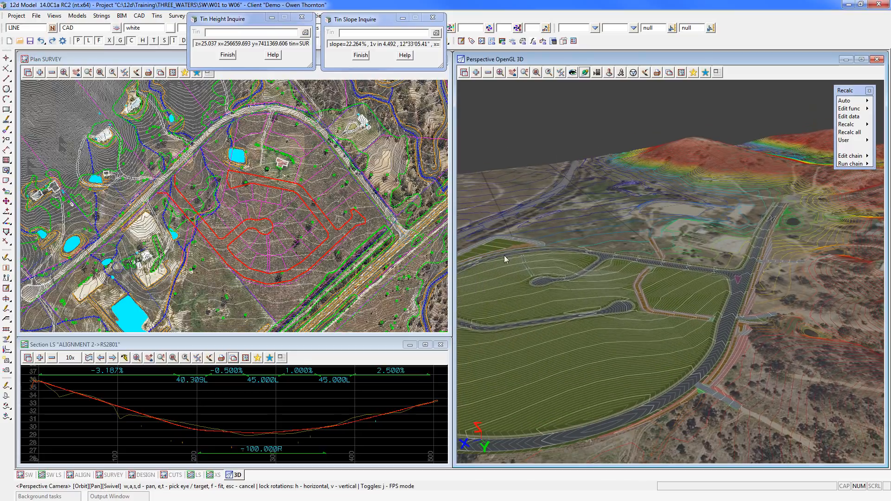
{"action": "scroll", "coordinate": [815, 338], "scroll_direction": "down", "scroll_amount": 3}
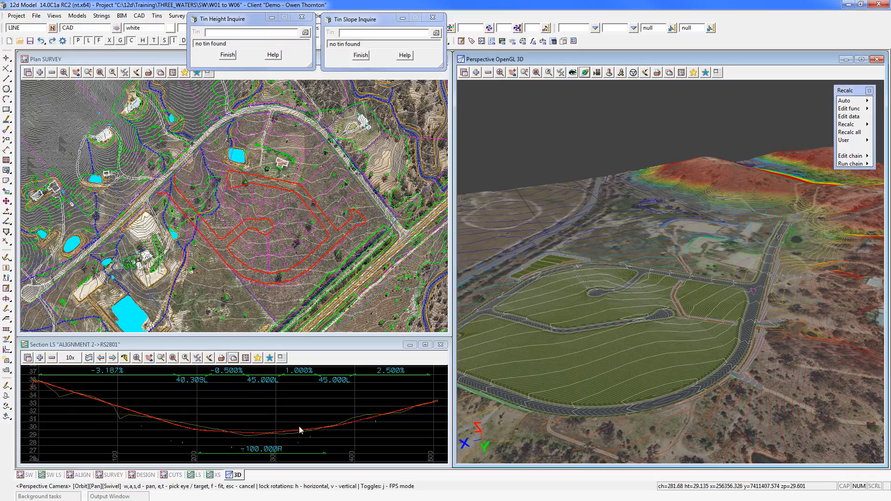
- Examine the subdivision and the triangular area below it in the 3D view from the side facing the contoured hillside
{"action": "left_click", "coordinate": [584, 72]}
{"action": "left_click_drag", "start_coordinate": [595, 338], "coordinate": [789, 300]}
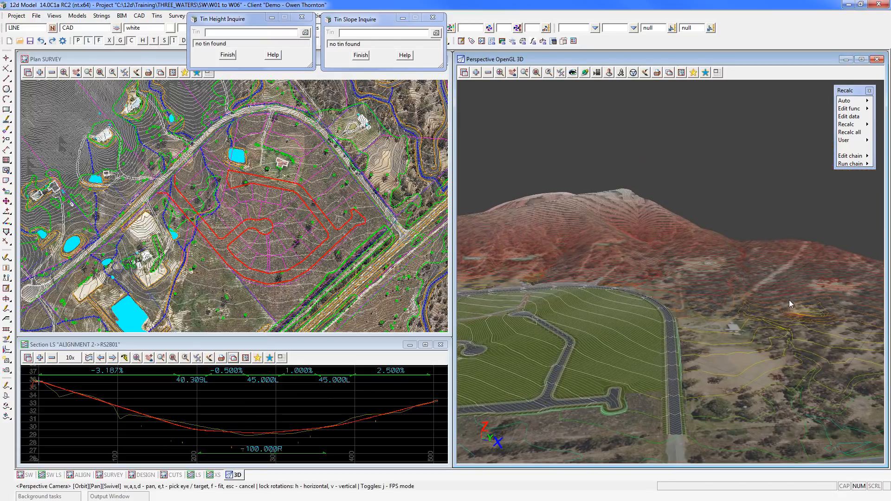
{"action": "scroll", "coordinate": [789, 291], "scroll_direction": "down", "scroll_amount": 3}
{"action": "left_click_drag", "start_coordinate": [594, 323], "coordinate": [662, 342]}
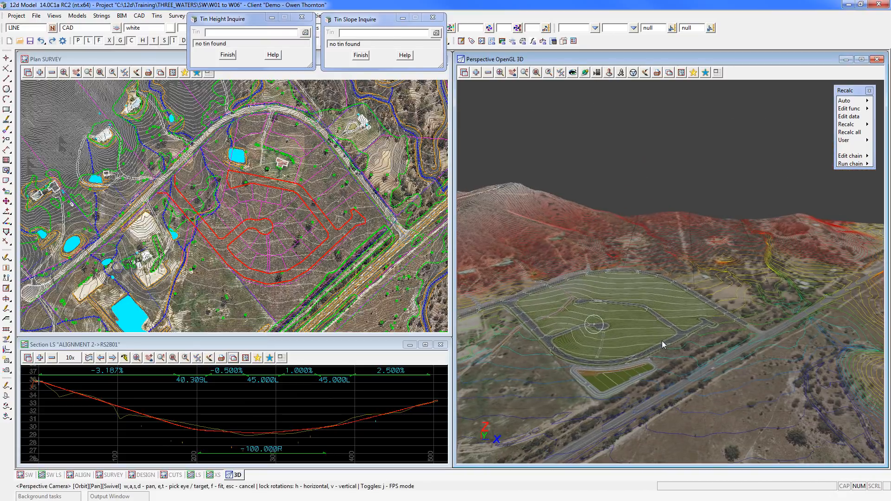
{"action": "scroll", "coordinate": [757, 300], "scroll_direction": "down", "scroll_amount": 2}
{"action": "mouse_move", "coordinate": [577, 382]}
{"action": "left_mouse_down"}
{"action": "mouse_move", "coordinate": [593, 387]}
{"action": "mouse_move", "coordinate": [663, 375]}
{"action": "mouse_move", "coordinate": [662, 395]}
{"action": "left_mouse_up"}
{"action": "scroll", "coordinate": [664, 361], "scroll_direction": "up", "scroll_amount": 2}
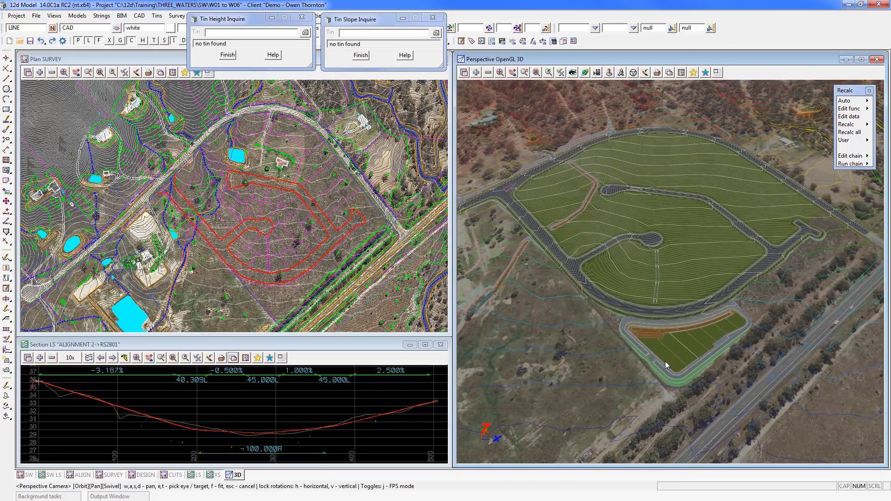
- Remove the CONTOURS SURVEY ONLY model from the 3D view and frame the subdivision closely
{"action": "left_click", "coordinate": [488, 73]}
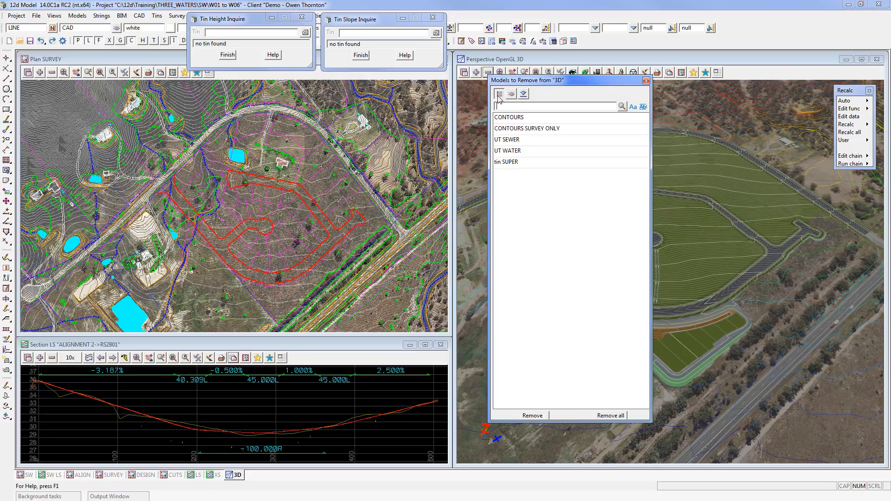
{"action": "left_click", "coordinate": [529, 129]}
{"action": "scroll", "coordinate": [661, 308], "scroll_direction": "down", "scroll_amount": 2}
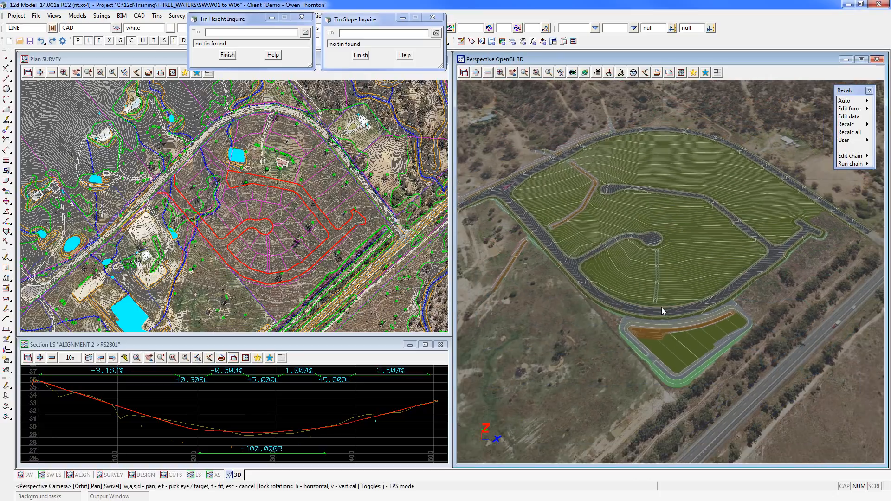
{"action": "scroll", "coordinate": [660, 314], "scroll_direction": "up", "scroll_amount": 2}
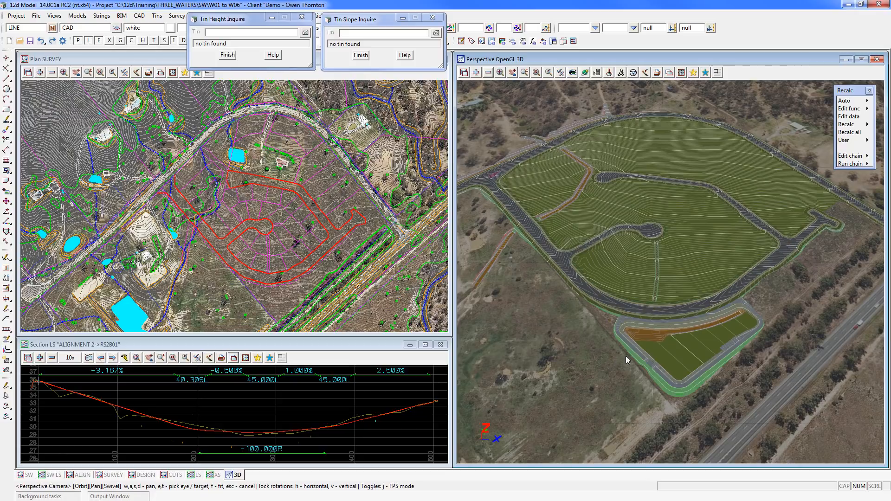
{"action": "scroll", "coordinate": [619, 177], "scroll_direction": "up", "scroll_amount": 2}
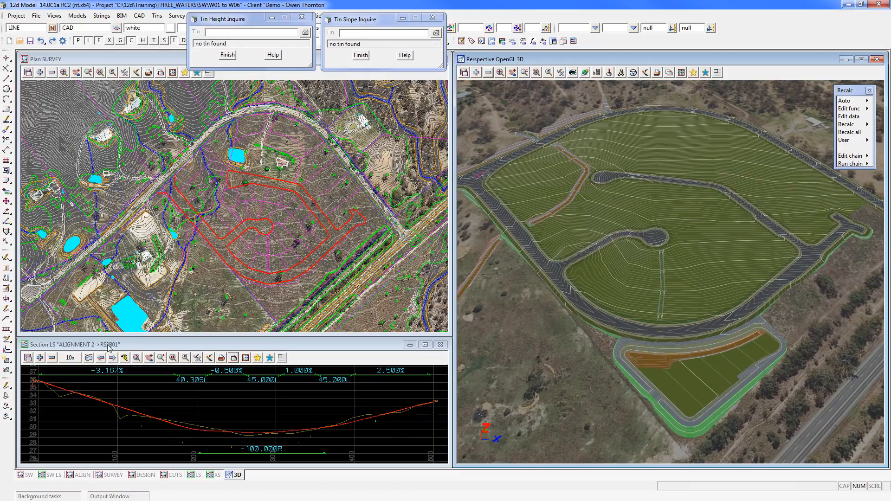
- Step the LS section view through the ALIGNMENT 2 road profiles RS2A01 and RS2C01 to RS2D01
{"action": "left_click", "coordinate": [113, 358]}
{"action": "left_click", "coordinate": [112, 358]}
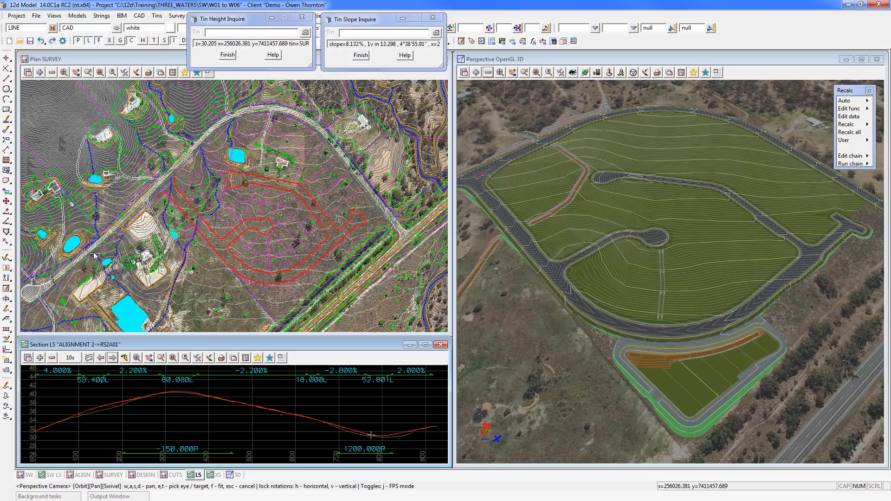
{"action": "left_click", "coordinate": [101, 357]}
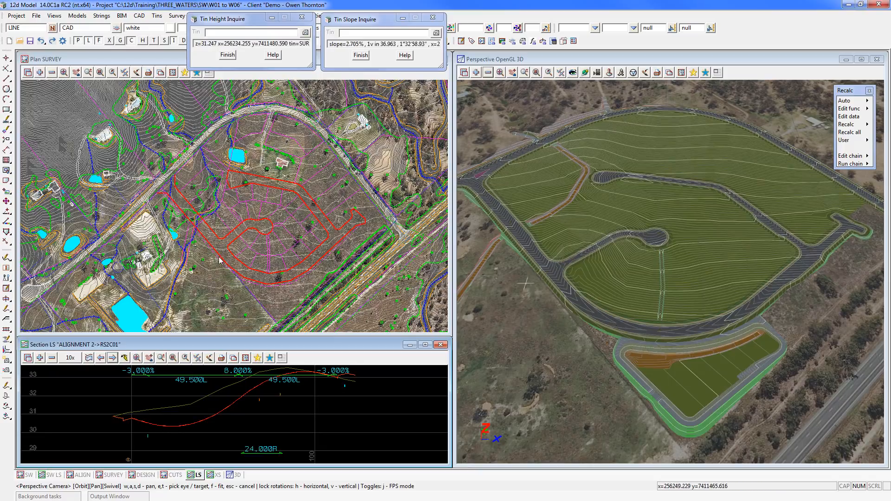
{"action": "left_click", "coordinate": [113, 358]}
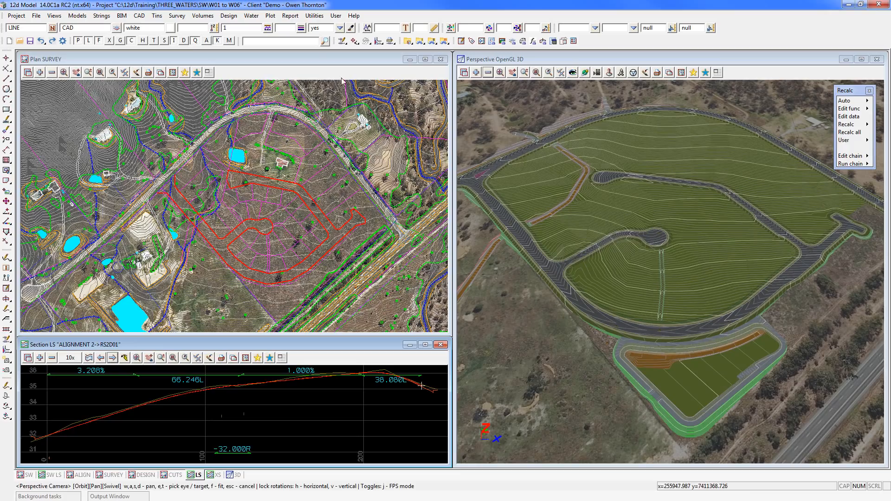
- Open the Water String menu as a floating menu below the Recalc menu and close the parent Water menu
{"action": "left_click", "coordinate": [229, 17]}
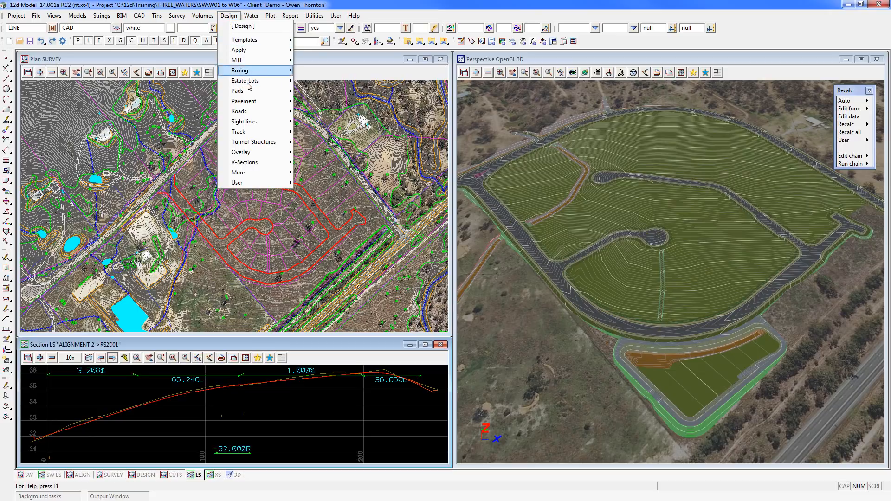
{"action": "mouse_move", "coordinate": [248, 86]}
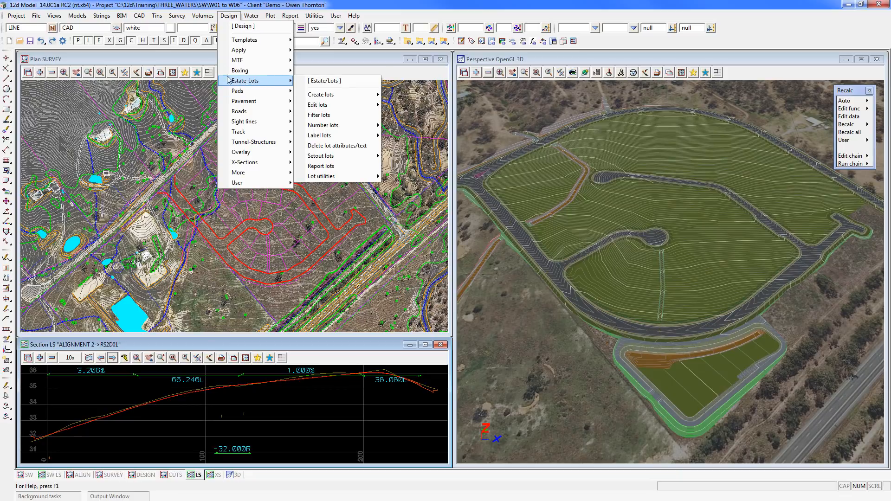
{"action": "mouse_move", "coordinate": [254, 17]}
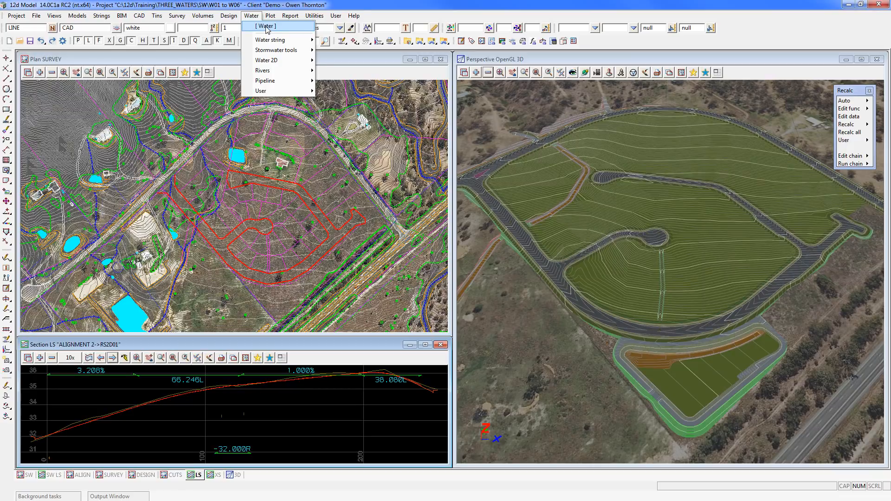
{"action": "left_click", "coordinate": [265, 27]}
{"action": "left_click_drag", "start_coordinate": [283, 32], "coordinate": [480, 75]}
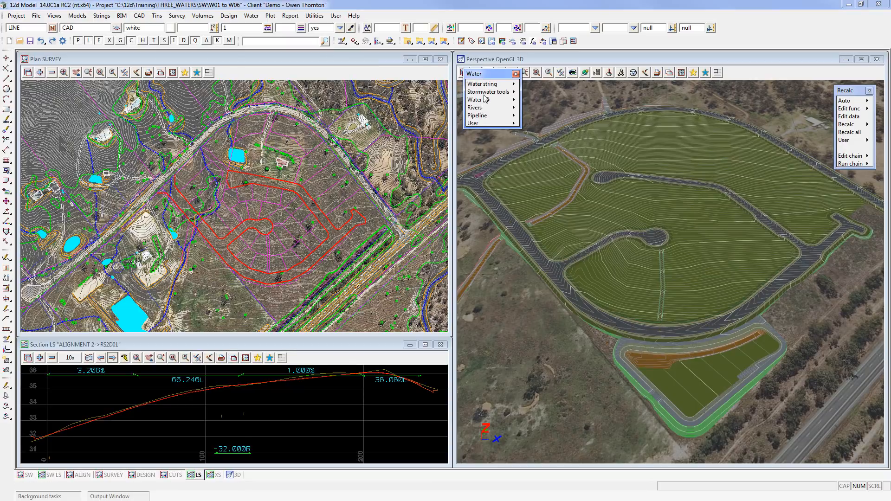
{"action": "left_click", "coordinate": [510, 87]}
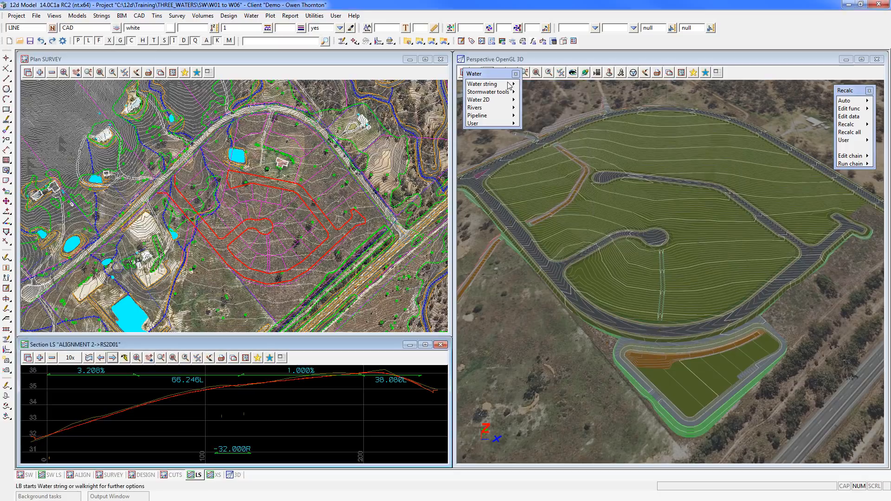
{"action": "left_click_drag", "start_coordinate": [535, 89], "coordinate": [830, 188]}
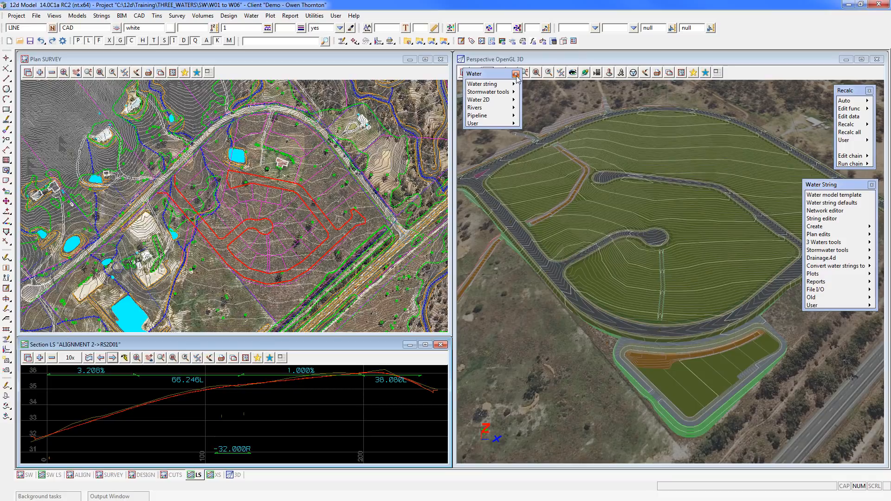
{"action": "left_click", "coordinate": [515, 75]}
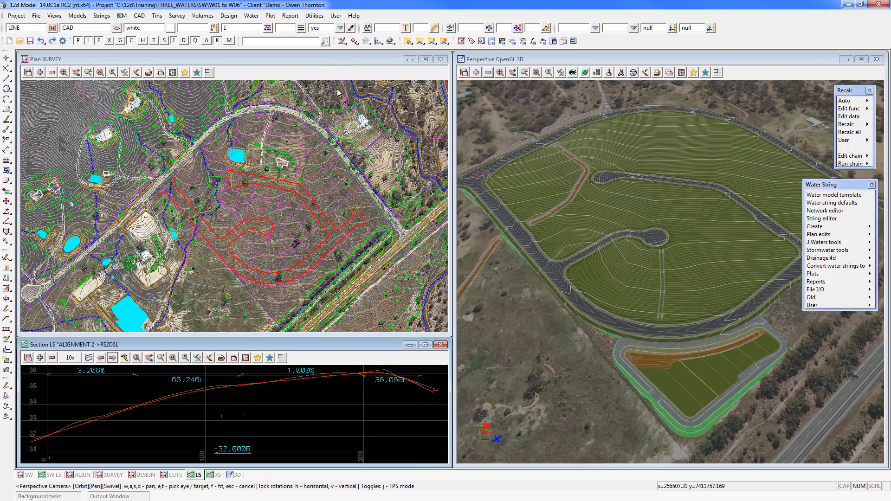
- Check the Water toolbar against the list of customizable toolbars, dock it back in place, and save the project
{"action": "left_click_drag", "start_coordinate": [335, 43], "coordinate": [341, 80]}
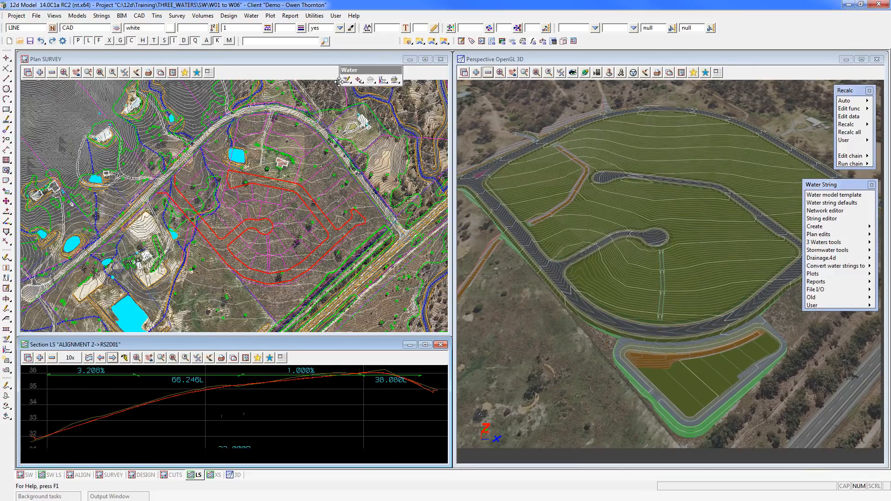
{"action": "left_click", "coordinate": [52, 18]}
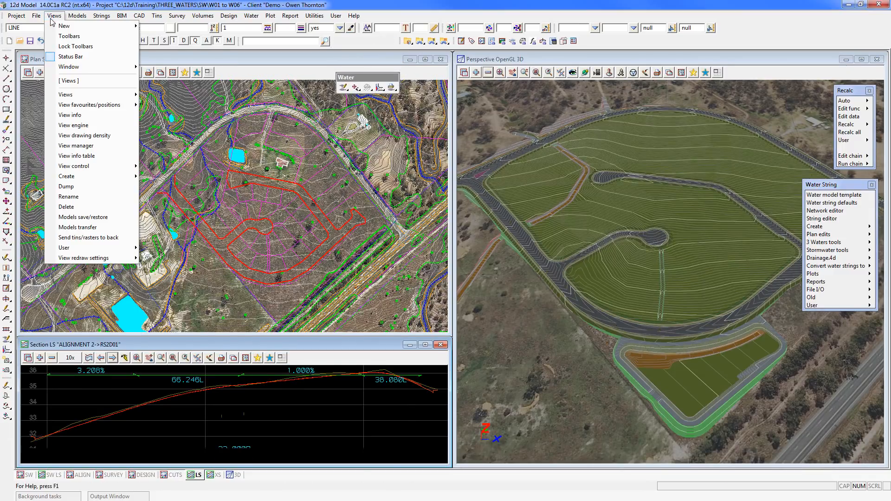
{"action": "left_click", "coordinate": [69, 36]}
{"action": "left_click_drag", "start_coordinate": [188, 71], "coordinate": [190, 127]}
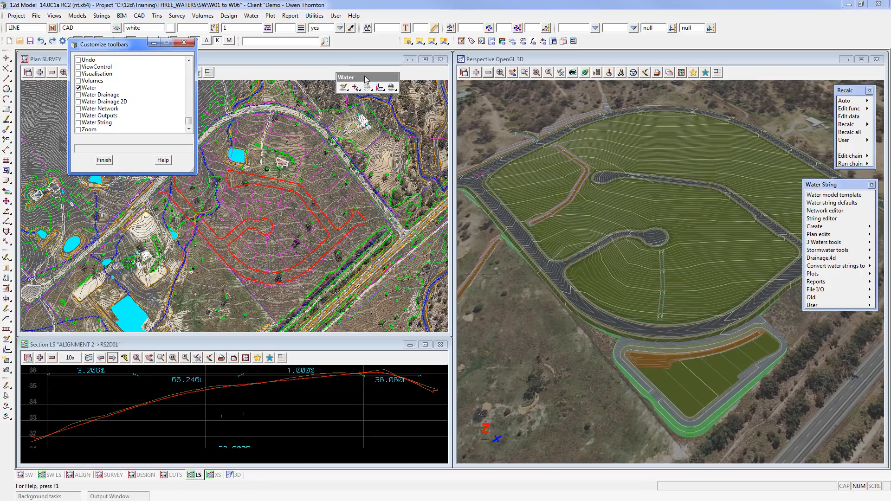
{"action": "left_click_drag", "start_coordinate": [364, 78], "coordinate": [356, 42]}
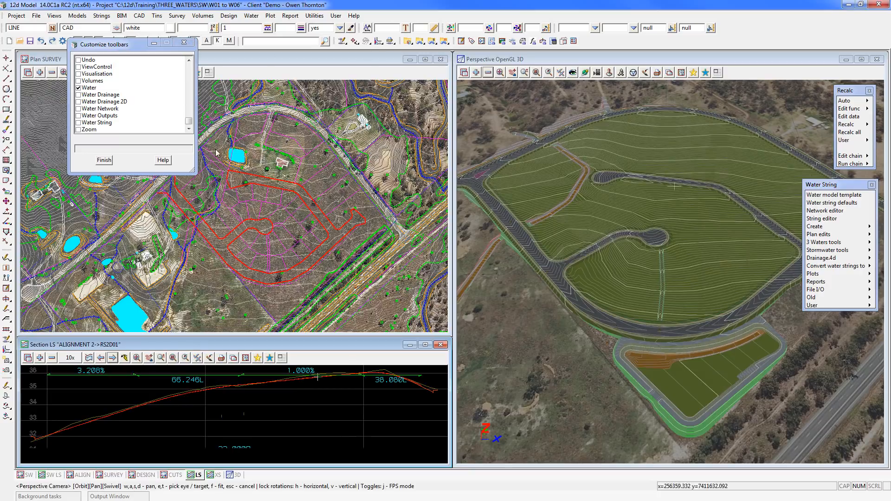
{"action": "left_click", "coordinate": [103, 160]}
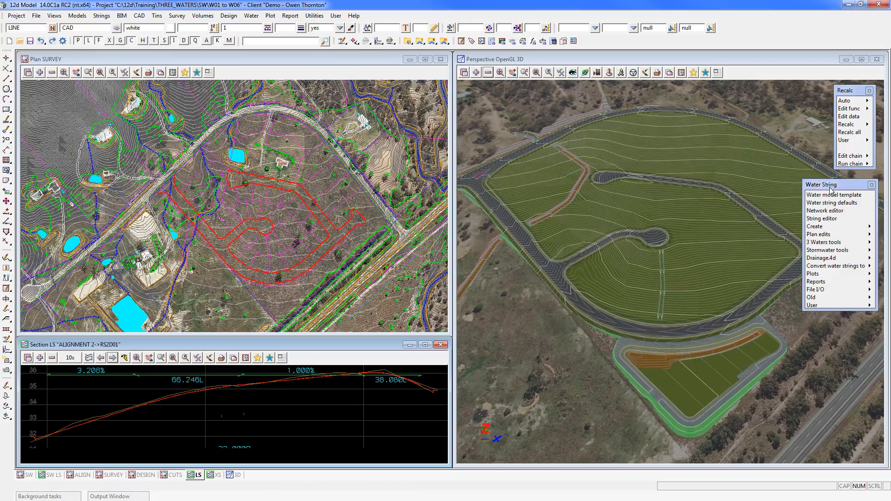
{"action": "left_click", "coordinate": [30, 41]}
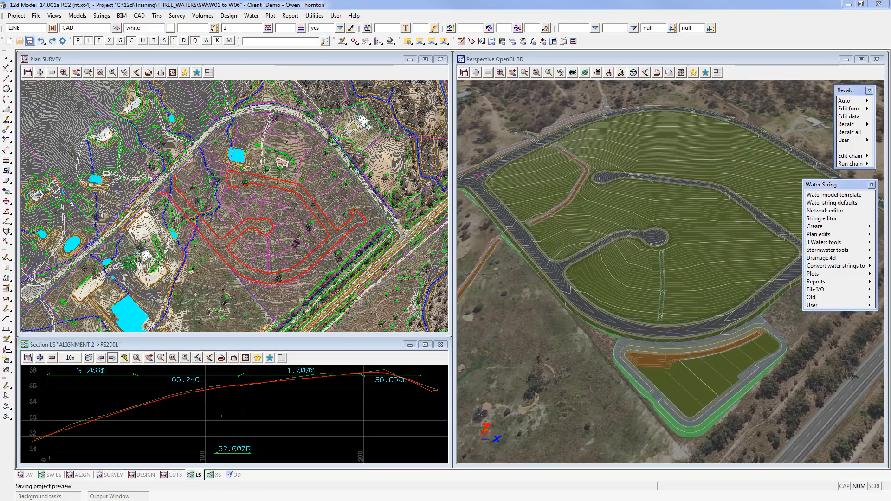
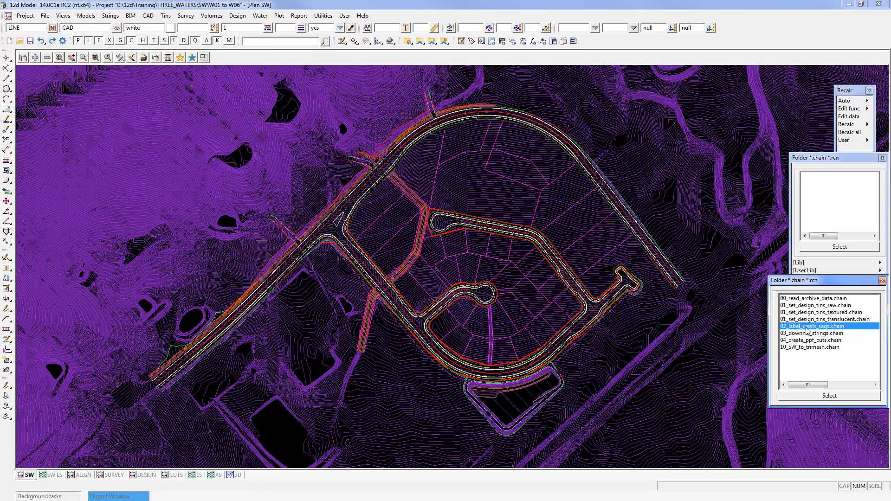
- Review the Clean model command in 02_label_crests_sags.chain and the model it cleans
{"action": "left_click_drag", "start_coordinate": [672, 211], "coordinate": [125, 82]}
{"action": "left_click", "coordinate": [84, 190]}
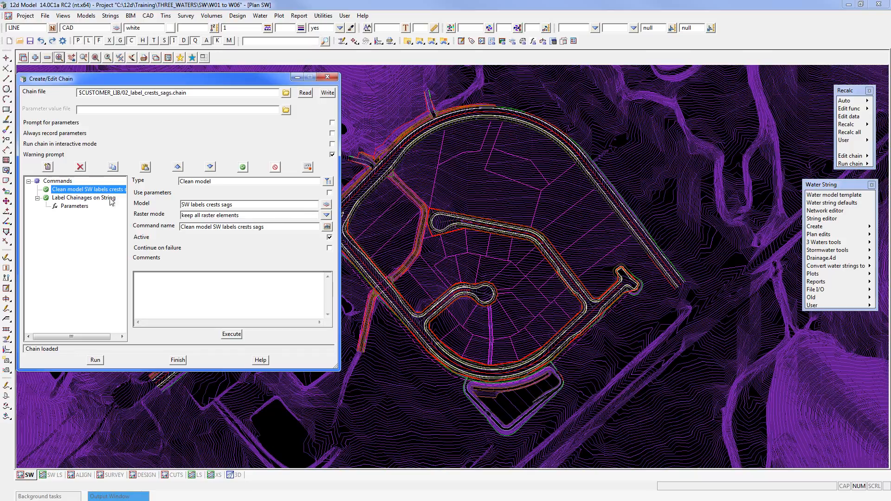
{"action": "left_click_drag", "start_coordinate": [244, 203], "coordinate": [152, 201]}
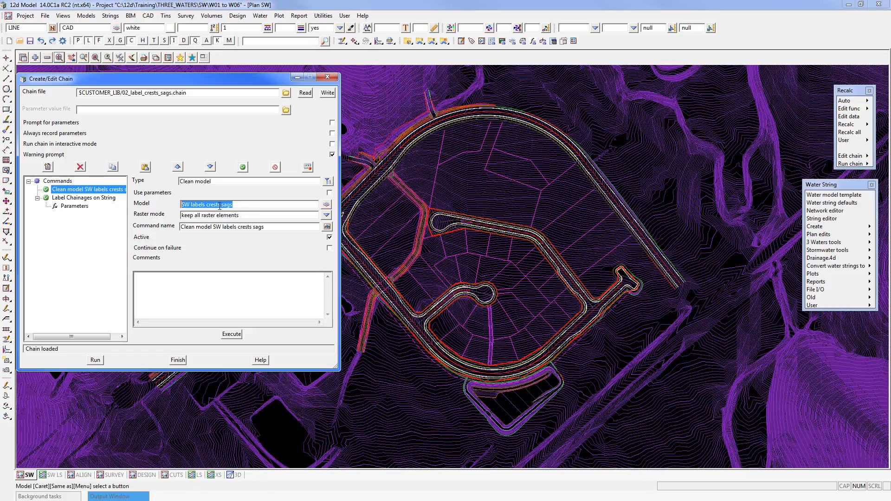
- Preview the chain's Label Chainages on String command, close the chain editor, and review the command's source model and string name filter
{"action": "left_click", "coordinate": [95, 197]}
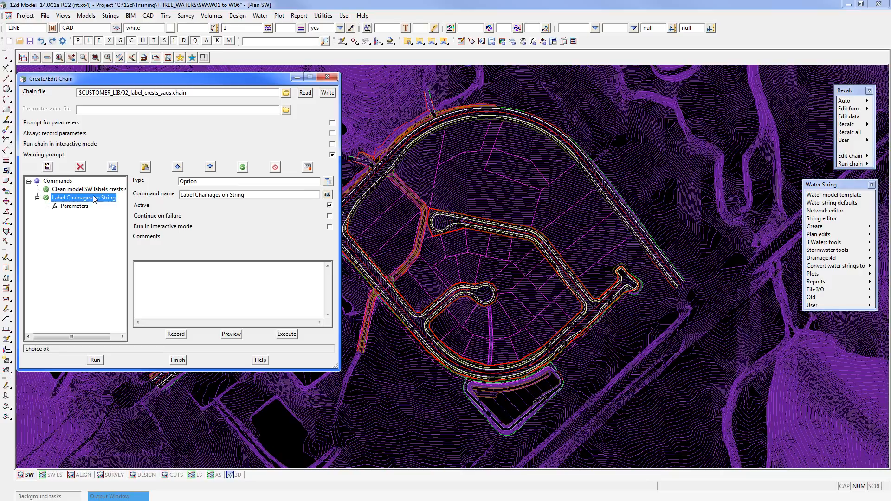
{"action": "left_click", "coordinate": [232, 335]}
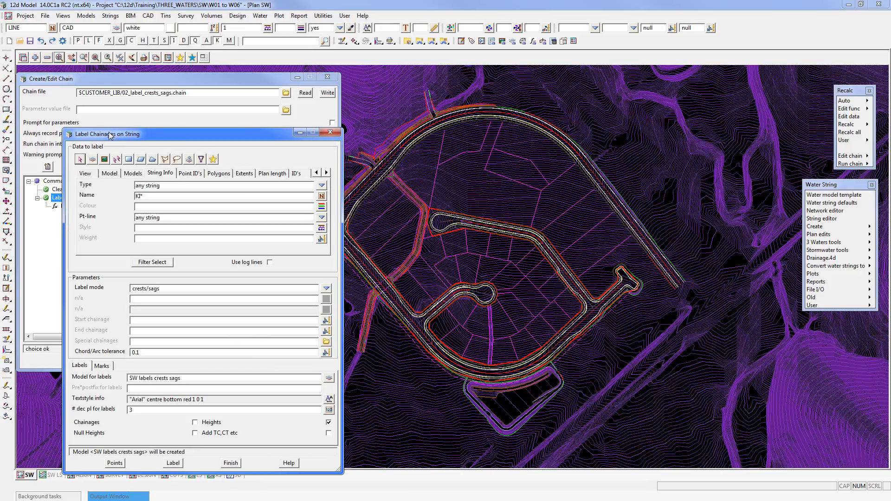
{"action": "left_click", "coordinate": [327, 78]}
{"action": "left_click_drag", "start_coordinate": [203, 139], "coordinate": [172, 94]}
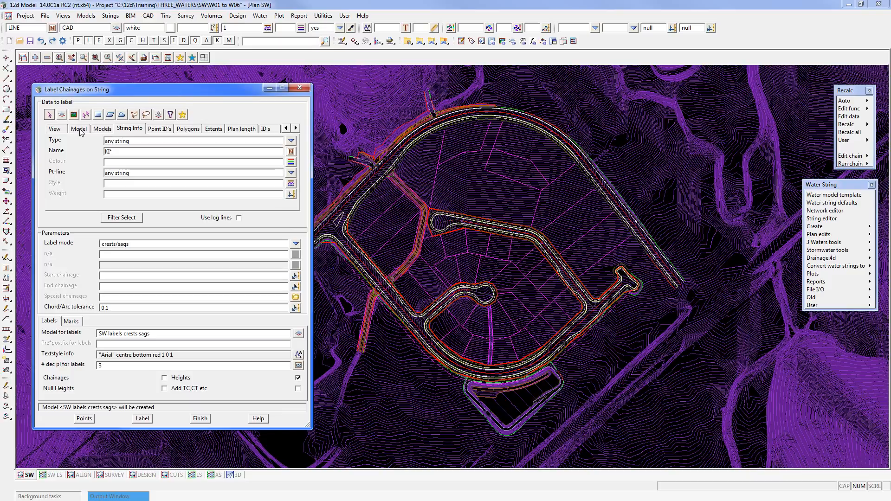
{"action": "left_click", "coordinate": [78, 129]}
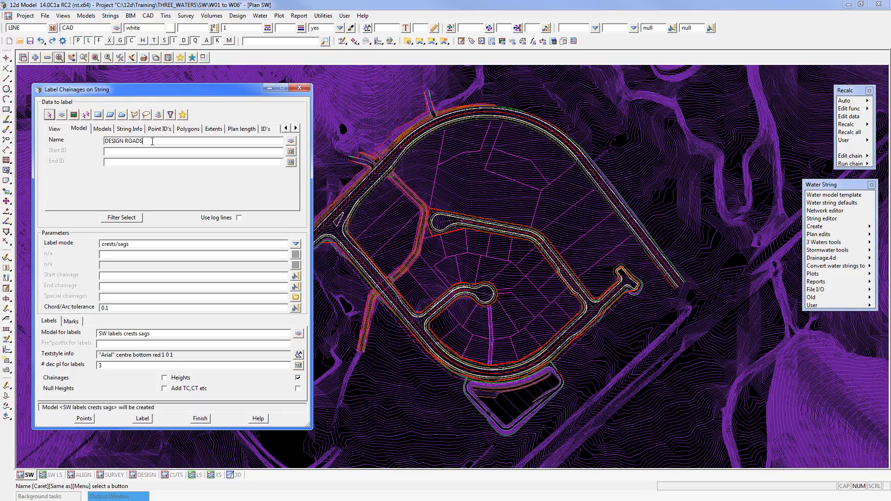
{"action": "left_click_drag", "start_coordinate": [152, 142], "coordinate": [79, 142]}
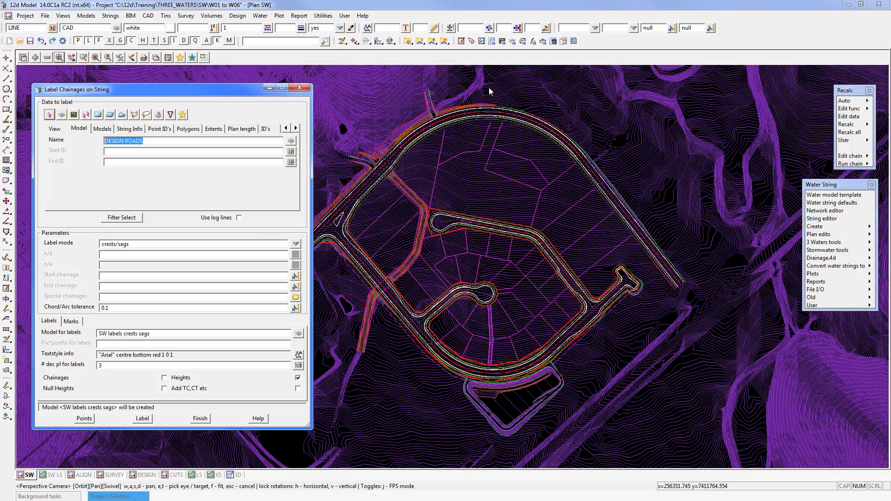
{"action": "left_click", "coordinate": [132, 129]}
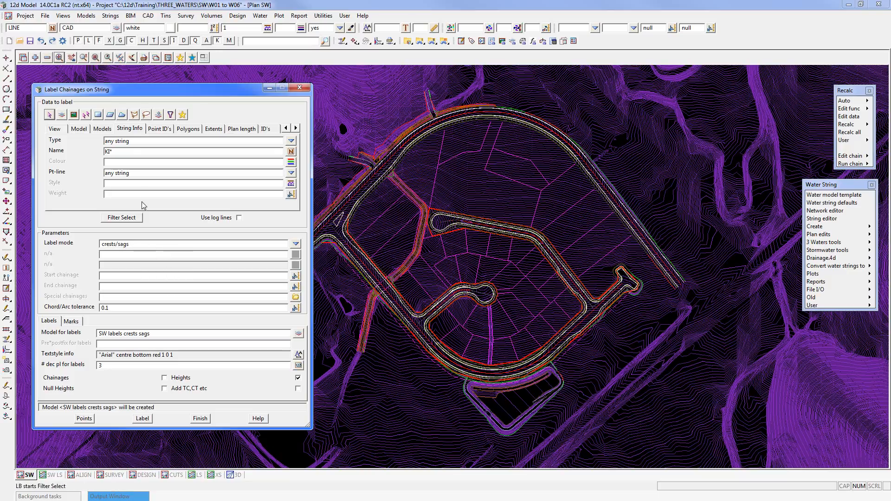
- Review the label and mark settings for the crests/sags labelling, including target model and mark size, and close the preview
{"action": "left_click", "coordinate": [72, 322]}
{"action": "left_click", "coordinate": [48, 322]}
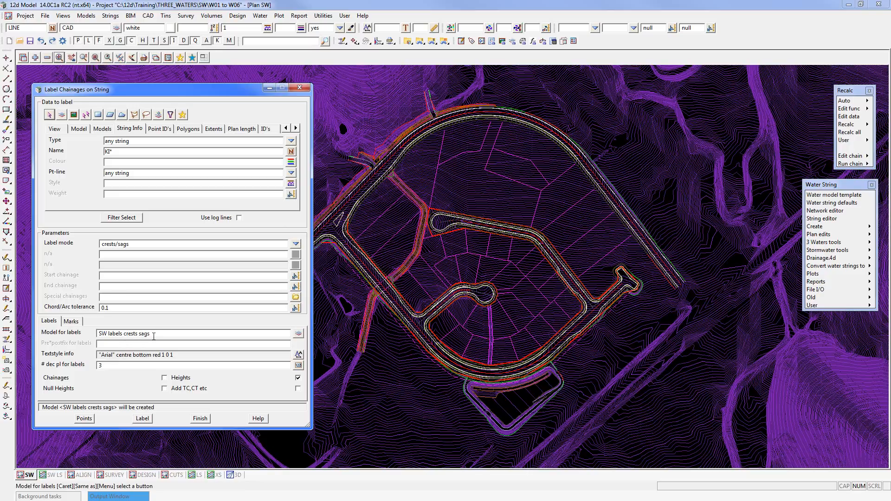
{"action": "left_click_drag", "start_coordinate": [159, 333], "coordinate": [98, 333]}
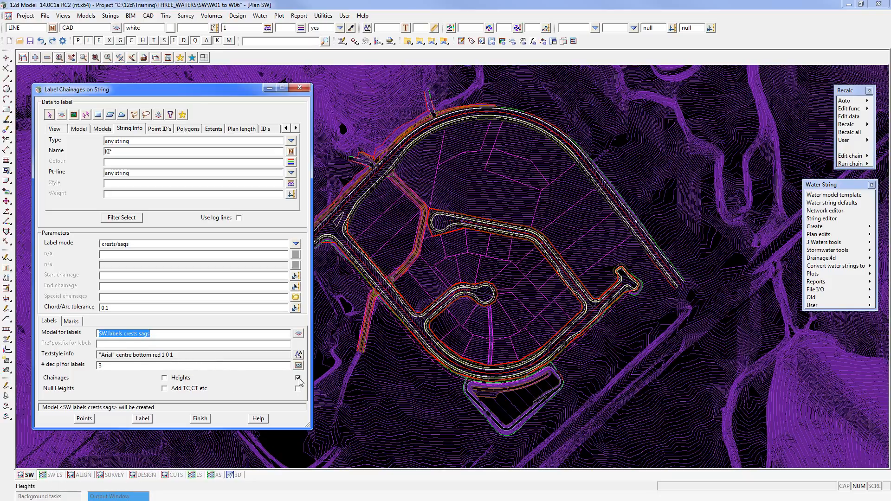
{"action": "left_click", "coordinate": [71, 321]}
{"action": "double_click", "coordinate": [111, 367]}
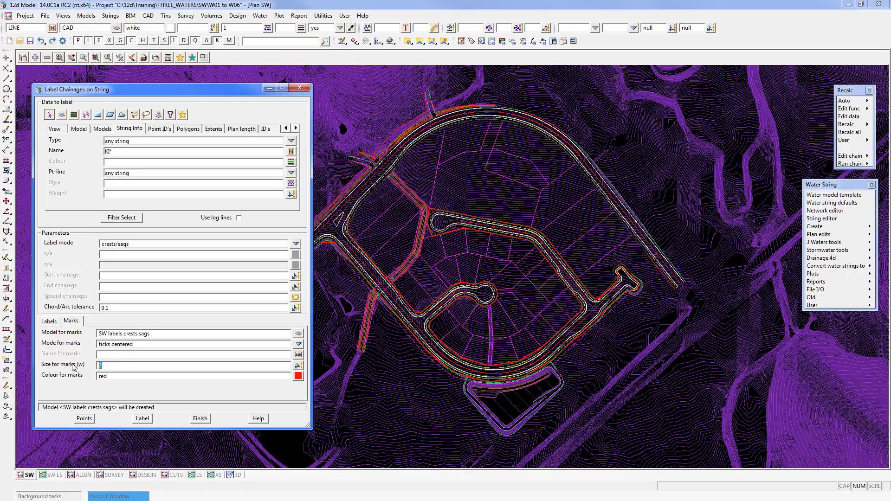
{"action": "left_click", "coordinate": [200, 419]}
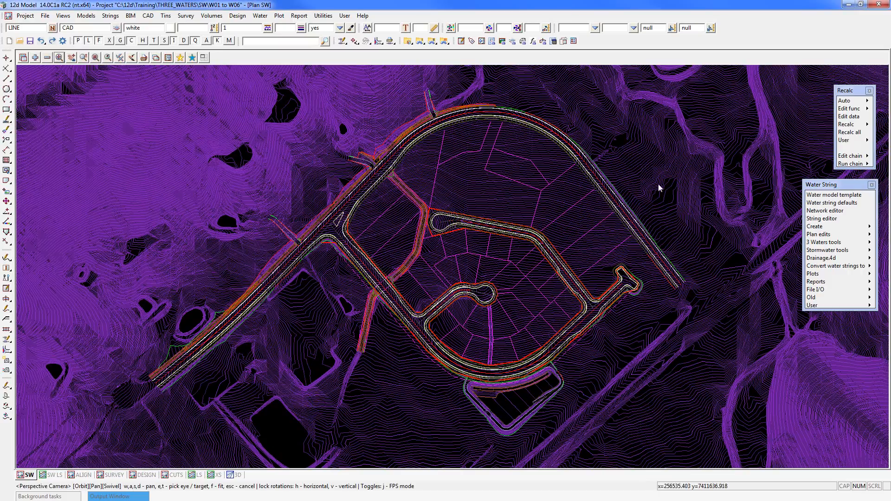
- Run 02_label_crests_sags.chain from the Customer Lib and add the SW labels crests sags model to the SW plan view
{"action": "left_click", "coordinate": [867, 163]}
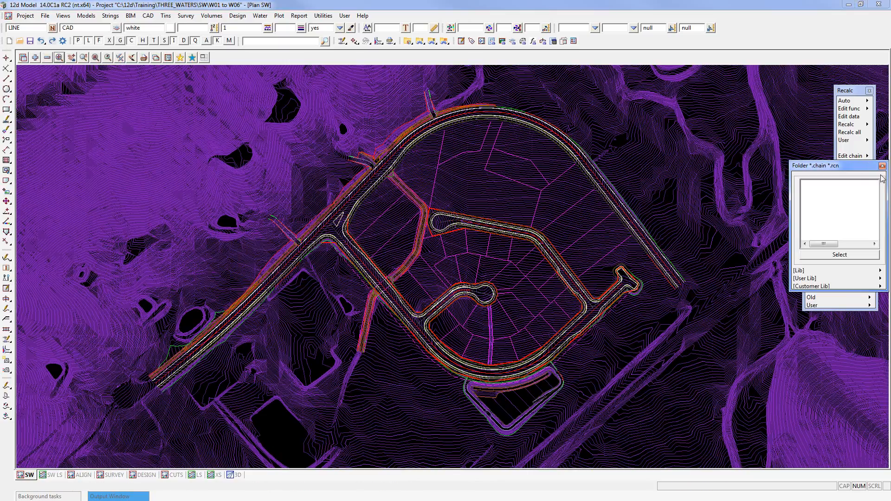
{"action": "left_click", "coordinate": [880, 286]}
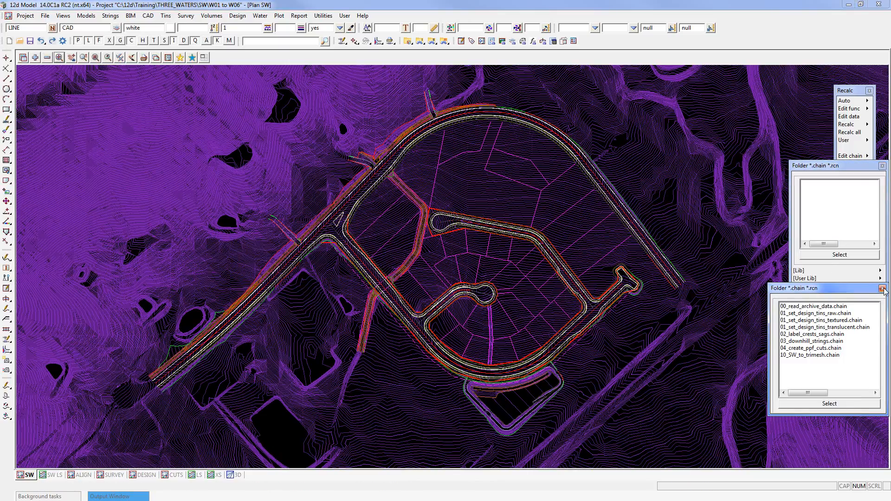
{"action": "double_click", "coordinate": [812, 334]}
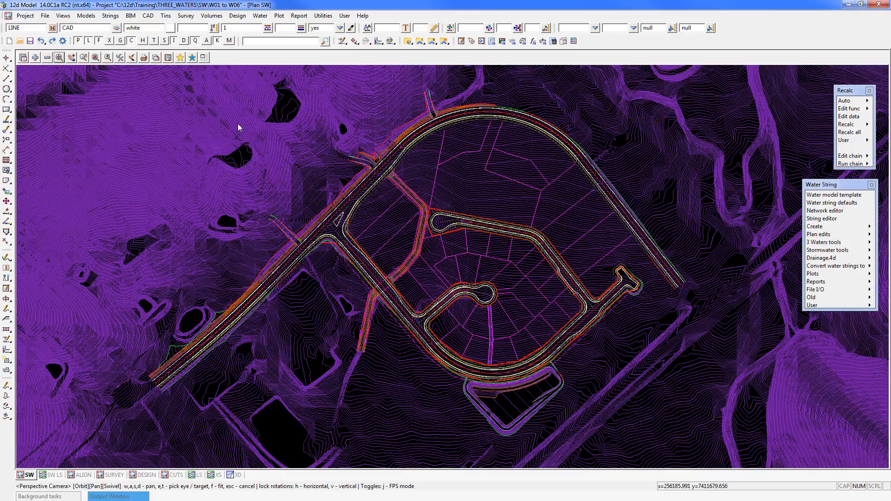
{"action": "left_click", "coordinate": [35, 57]}
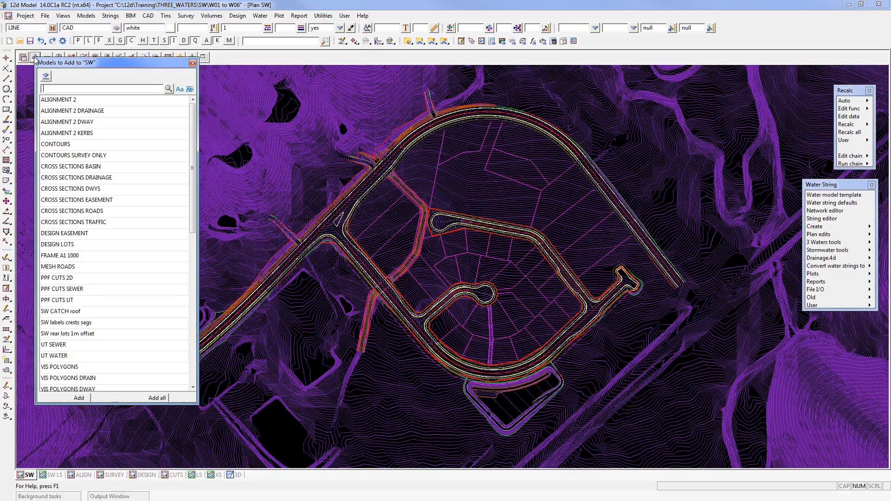
{"action": "double_click", "coordinate": [59, 327]}
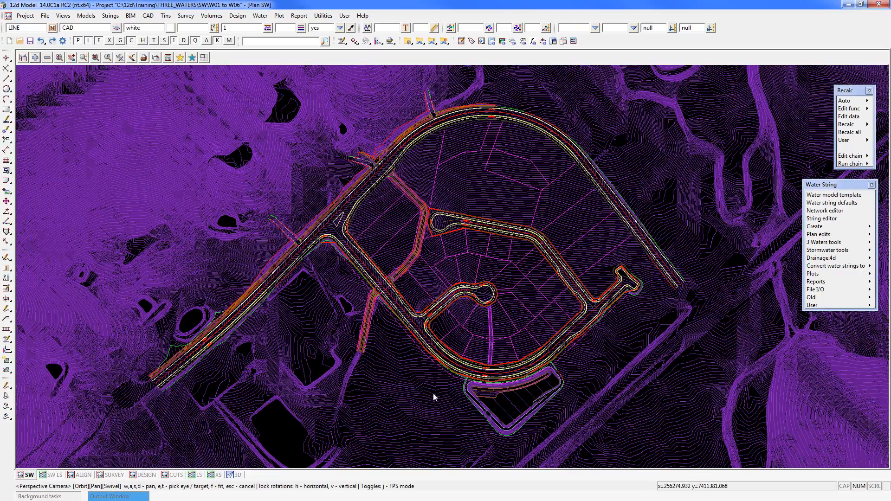
- Examine the sag labels on the road above the basin and the crest and sag labels at the cul-de-sac road's intersection
{"action": "scroll", "coordinate": [503, 405], "scroll_direction": "up", "scroll_amount": 10}
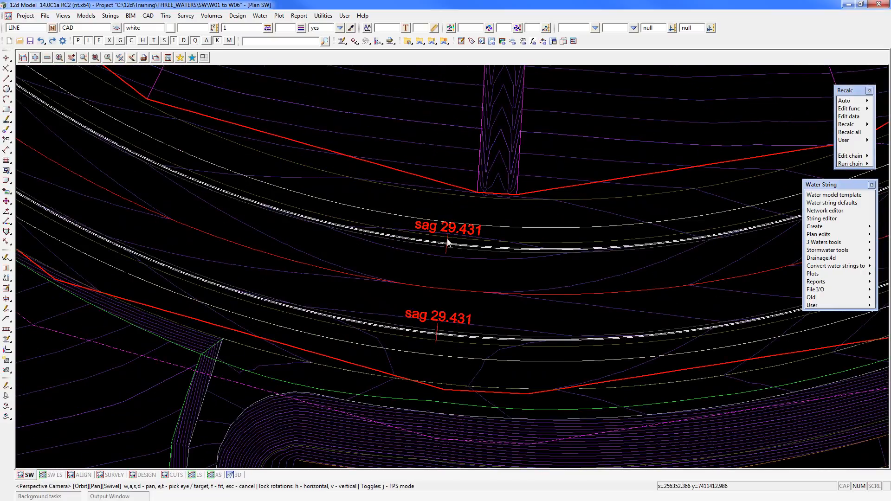
{"action": "scroll", "coordinate": [406, 388], "scroll_direction": "down", "scroll_amount": 3}
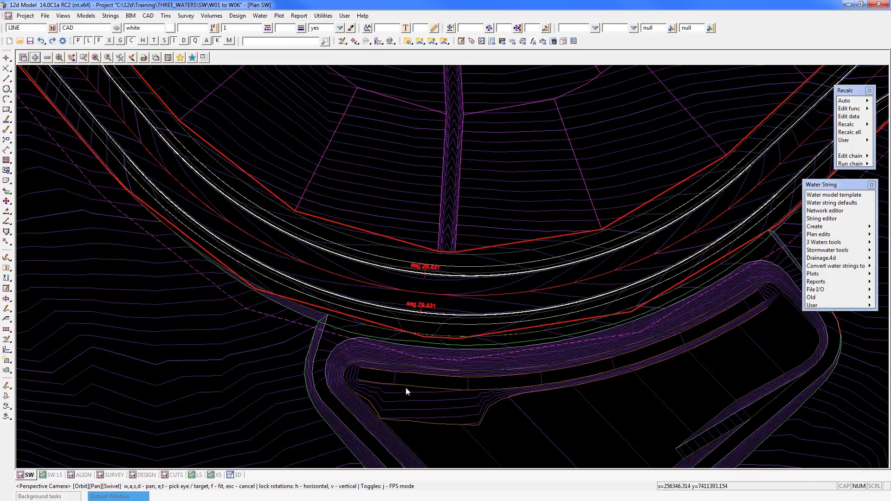
{"action": "scroll", "coordinate": [395, 395], "scroll_direction": "down", "scroll_amount": 3}
{"action": "scroll", "coordinate": [343, 291], "scroll_direction": "up", "scroll_amount": 3}
{"action": "scroll", "coordinate": [260, 182], "scroll_direction": "up", "scroll_amount": 2}
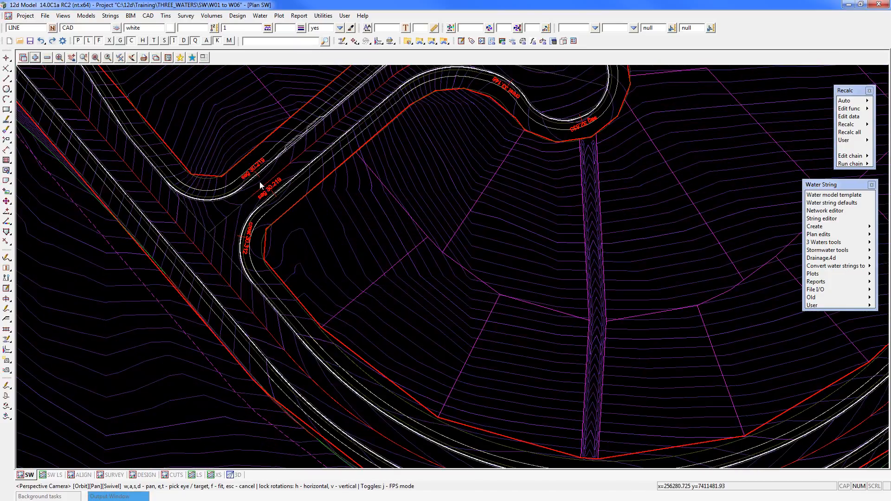
{"action": "scroll", "coordinate": [261, 185], "scroll_direction": "up", "scroll_amount": 2}
{"action": "scroll", "coordinate": [188, 195], "scroll_direction": "down", "scroll_amount": 2}
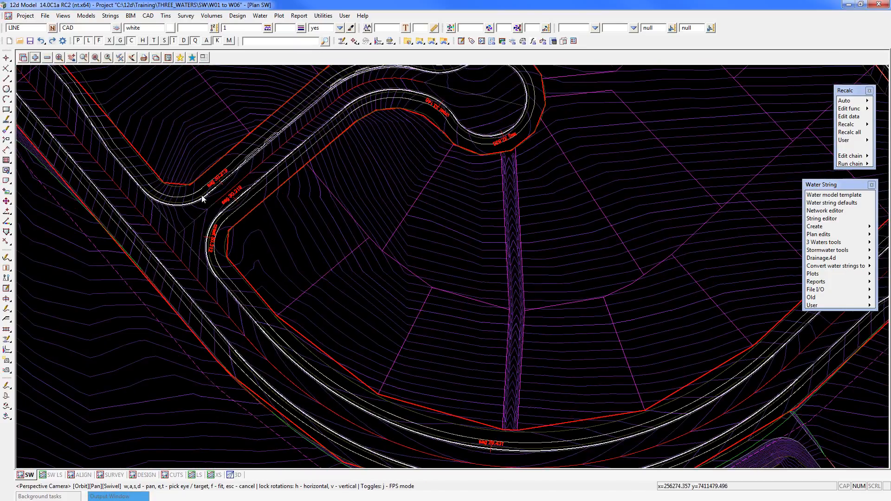
{"action": "scroll", "coordinate": [213, 245], "scroll_direction": "up", "scroll_amount": 2}
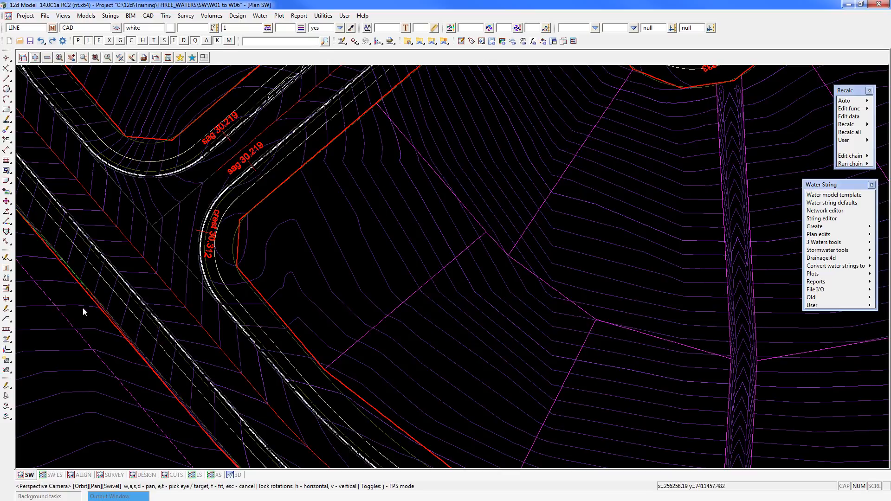
- Examine the crest and sag labels around the head of the central cul-de-sac and how they relate to the adjoining easement
{"action": "scroll", "coordinate": [83, 307], "scroll_direction": "down", "scroll_amount": 3}
{"action": "scroll", "coordinate": [427, 114], "scroll_direction": "up", "scroll_amount": 4}
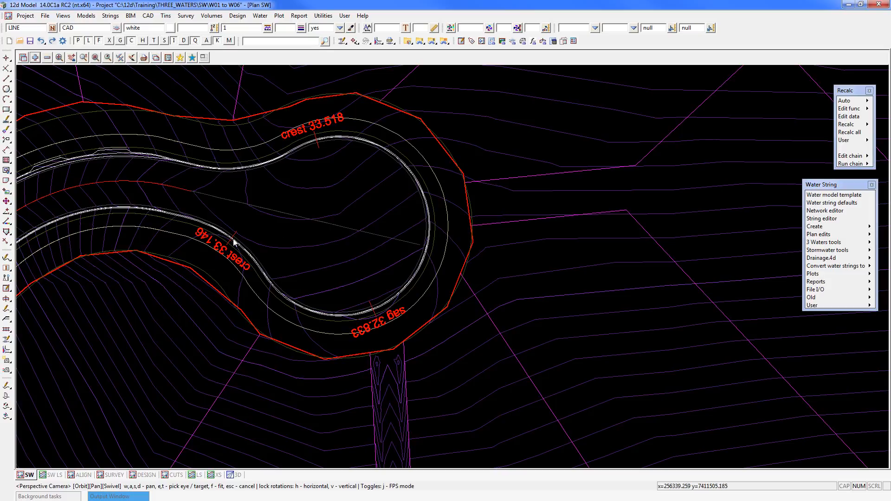
{"action": "scroll", "coordinate": [325, 171], "scroll_direction": "down", "scroll_amount": 3}
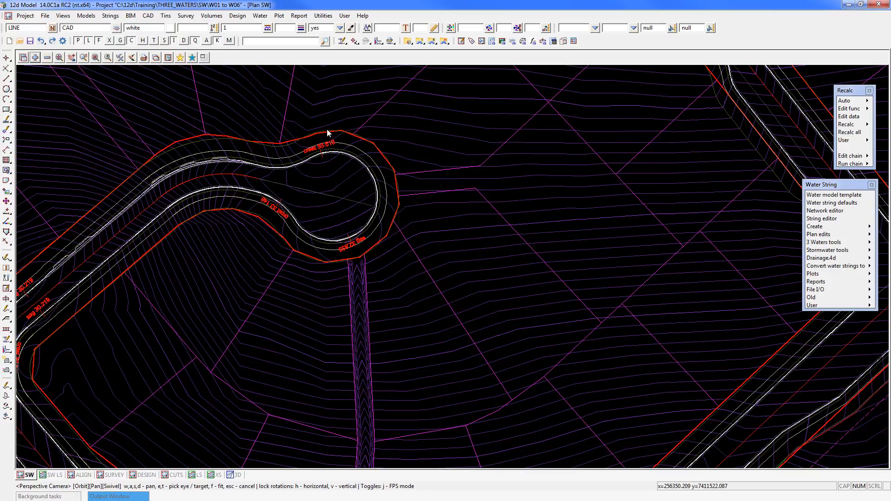
{"action": "scroll", "coordinate": [328, 133], "scroll_direction": "down", "scroll_amount": 2}
{"action": "scroll", "coordinate": [327, 133], "scroll_direction": "down", "scroll_amount": 1}
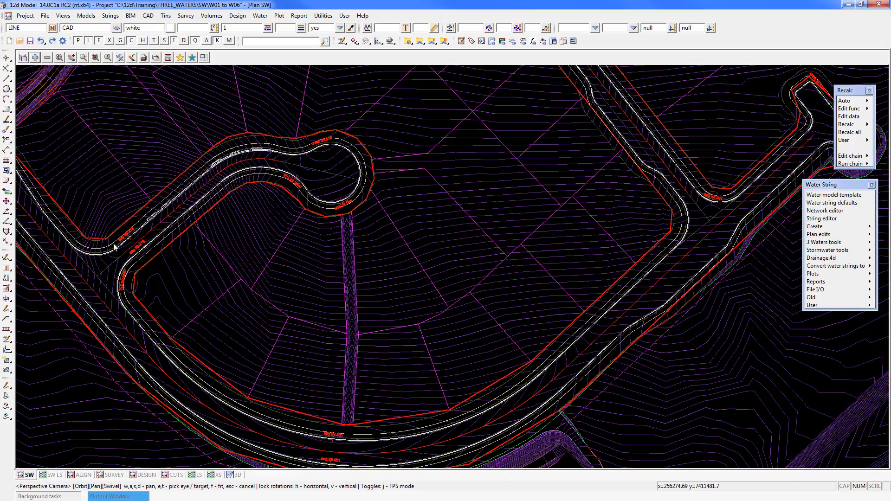
{"action": "scroll", "coordinate": [114, 247], "scroll_direction": "down", "scroll_amount": 1}
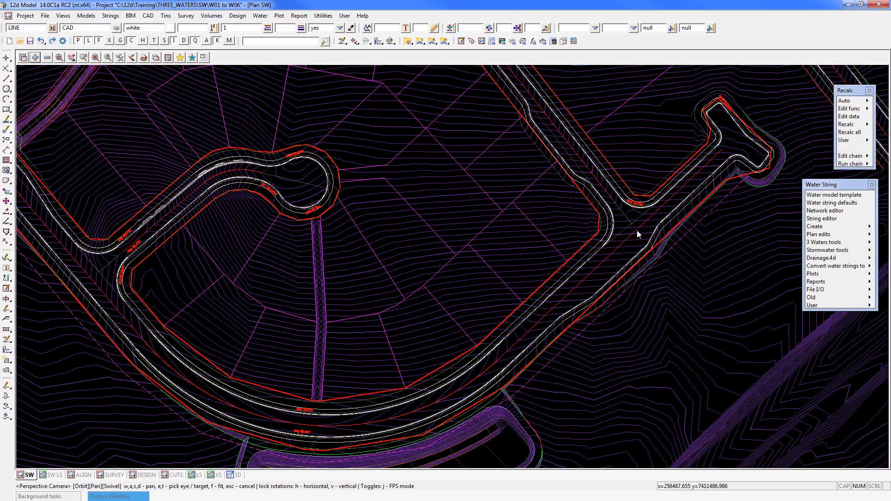
- Inspect the kerb return sag at the eastern intersection near the T-head, and recheck the labels where the cul-de-sac road begins
{"action": "scroll", "coordinate": [720, 240], "scroll_direction": "up", "scroll_amount": 5}
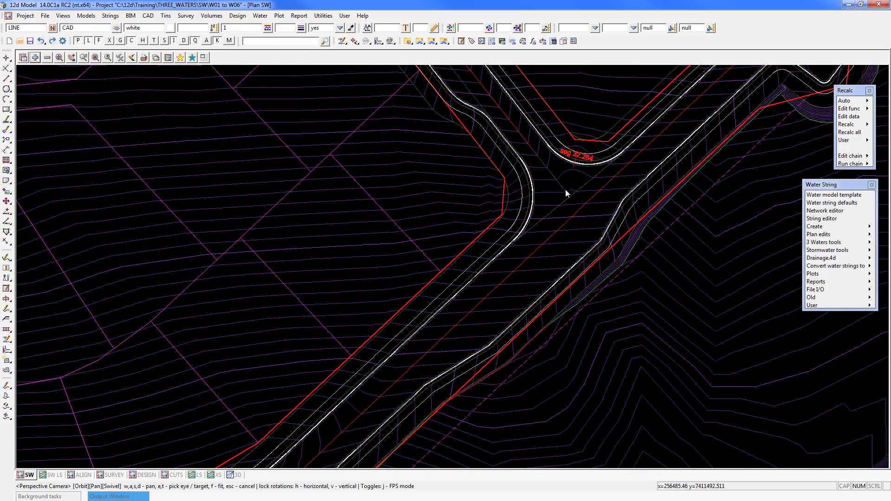
{"action": "scroll", "coordinate": [562, 220], "scroll_direction": "down", "scroll_amount": 3}
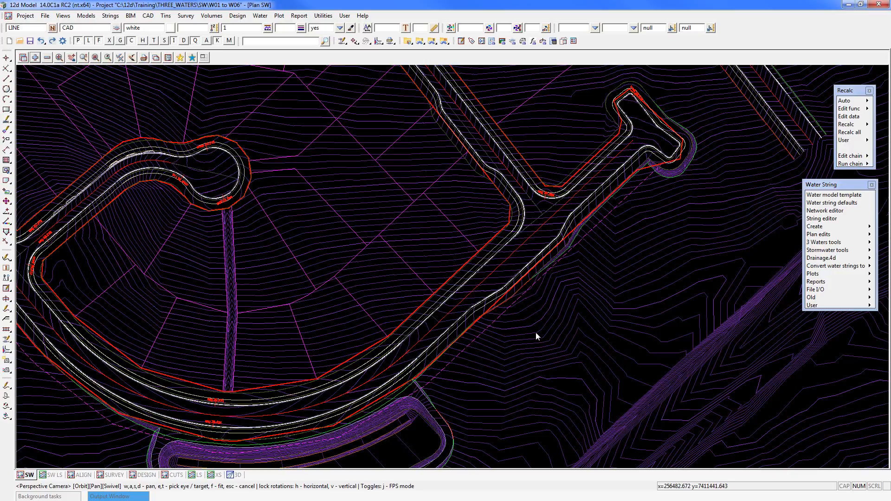
{"action": "scroll", "coordinate": [584, 307], "scroll_direction": "down", "scroll_amount": 1}
{"action": "scroll", "coordinate": [647, 361], "scroll_direction": "down", "scroll_amount": 1}
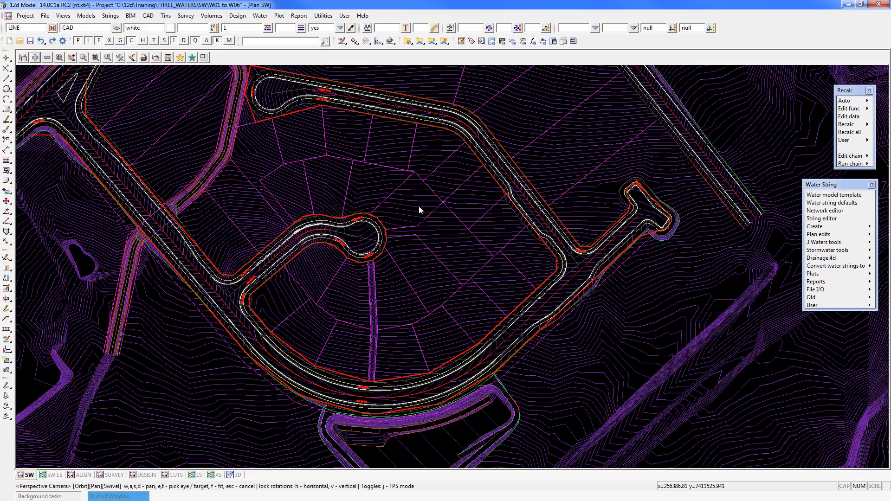
{"action": "scroll", "coordinate": [239, 287], "scroll_direction": "up", "scroll_amount": 5}
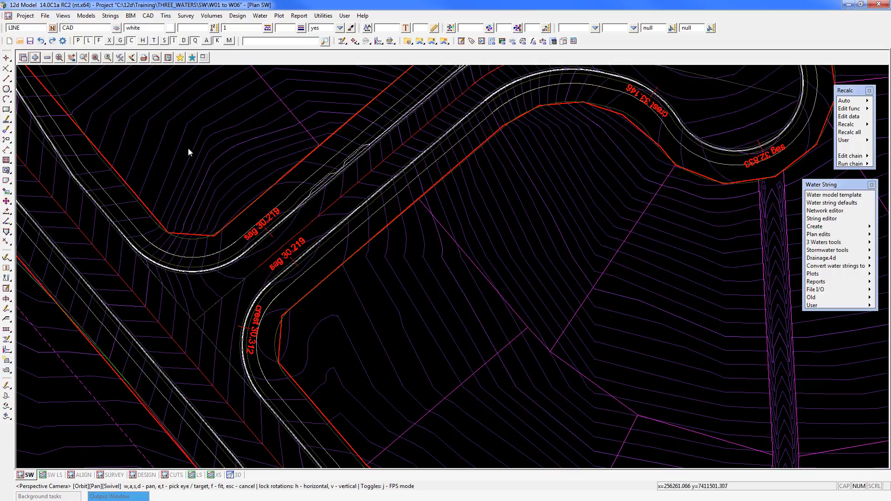
{"action": "scroll", "coordinate": [250, 239], "scroll_direction": "down", "scroll_amount": 2}
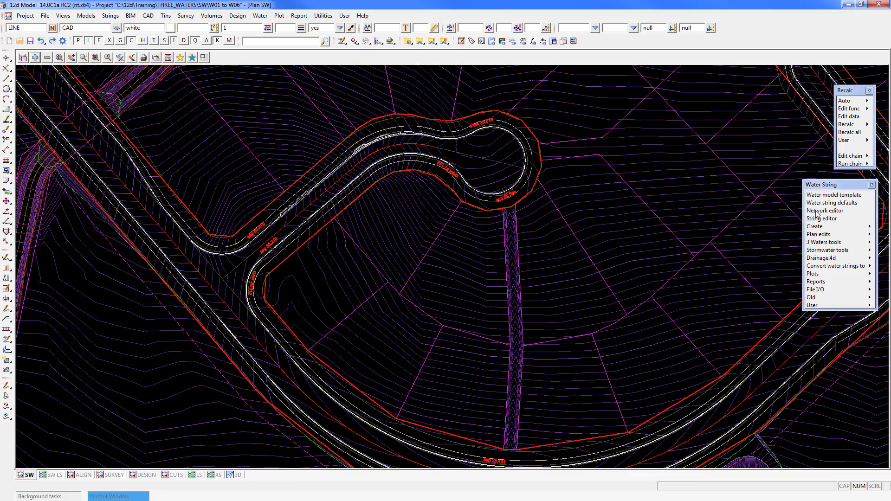
- Open the Downhill Strings tool, review its primary, extra, basic and advanced options, and close it without running
{"action": "left_click", "coordinate": [871, 250]}
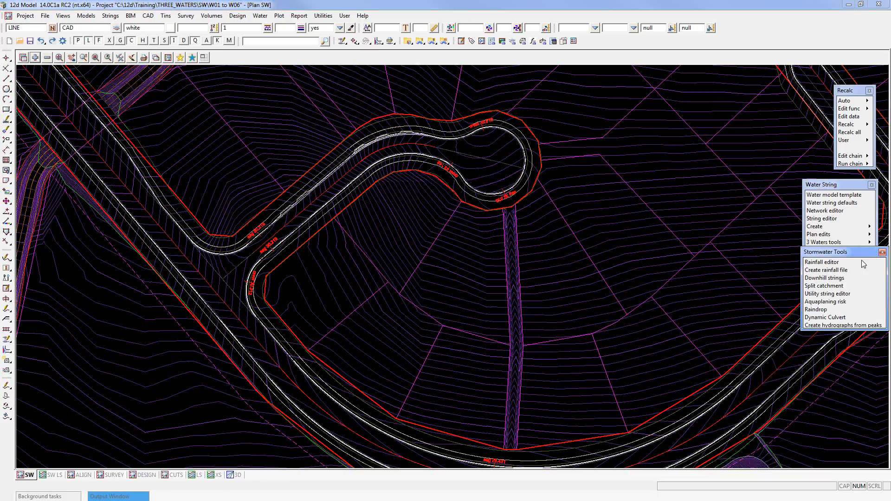
{"action": "left_click", "coordinate": [840, 278]}
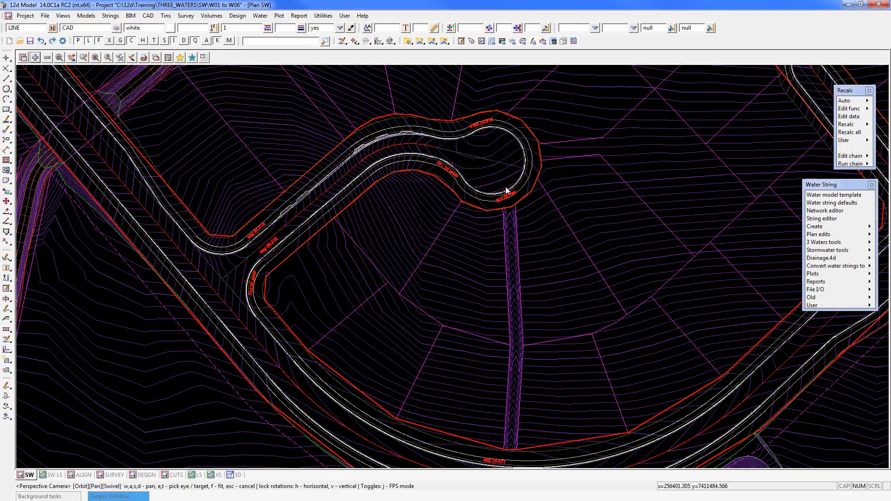
{"action": "left_click", "coordinate": [365, 41]}
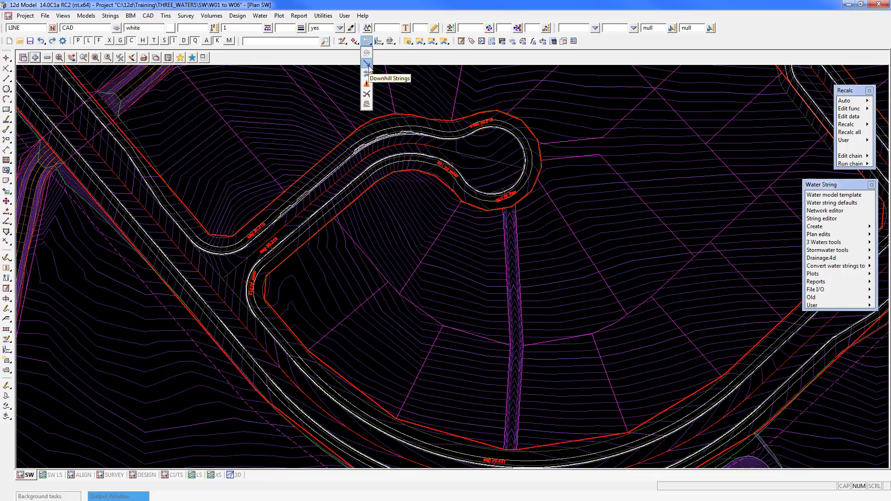
{"action": "left_click", "coordinate": [367, 64]}
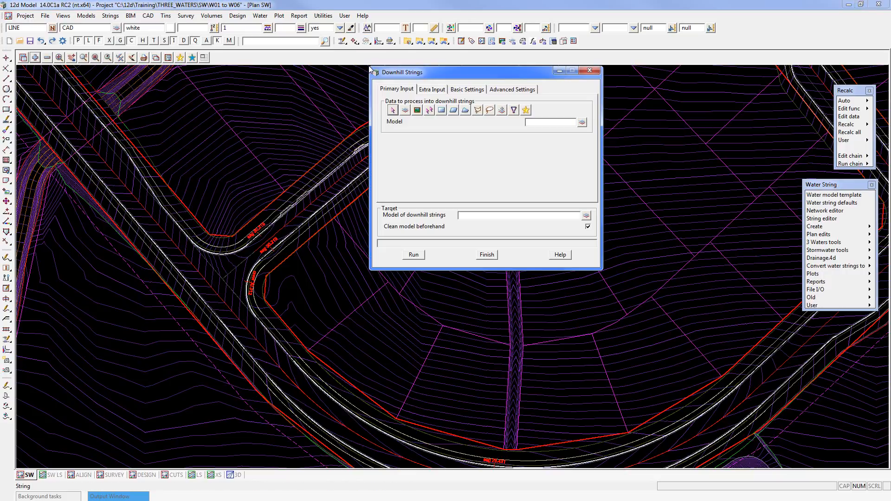
{"action": "left_click", "coordinate": [431, 89]}
{"action": "left_click", "coordinate": [475, 91]}
{"action": "left_click", "coordinate": [518, 89]}
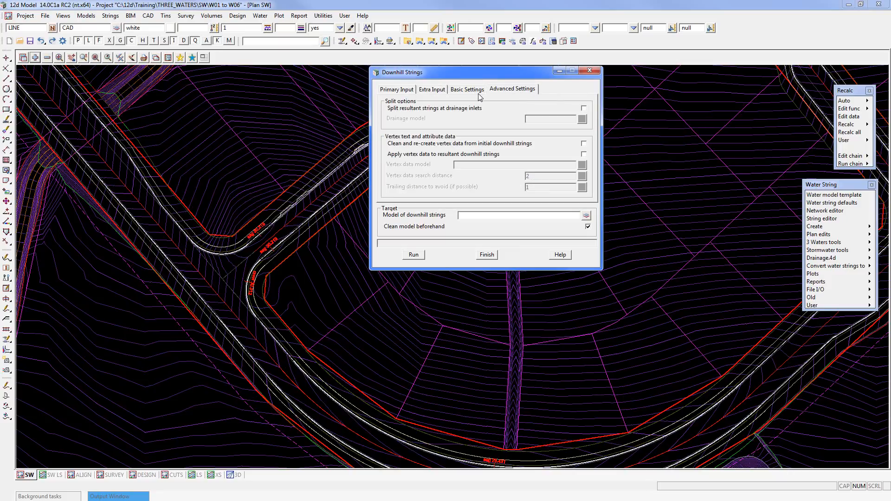
{"action": "left_click", "coordinate": [457, 90]}
{"action": "left_click", "coordinate": [427, 91]}
{"action": "left_click", "coordinate": [396, 91]}
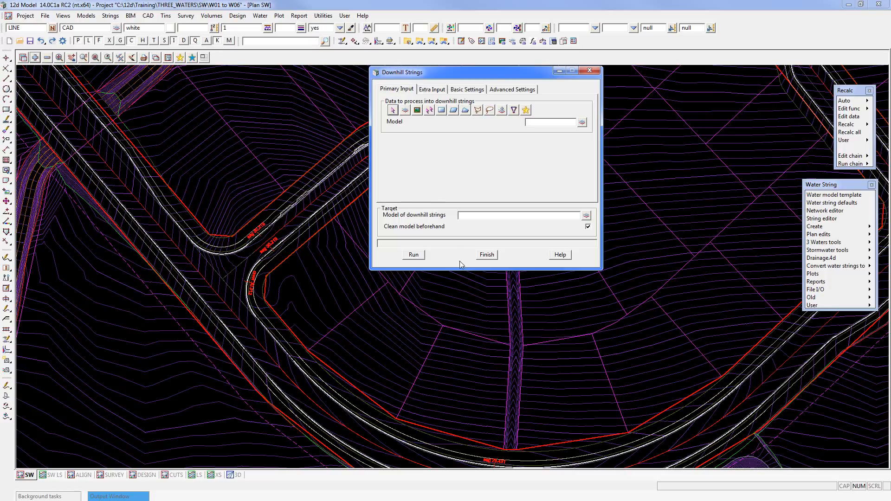
{"action": "left_click", "coordinate": [485, 256]}
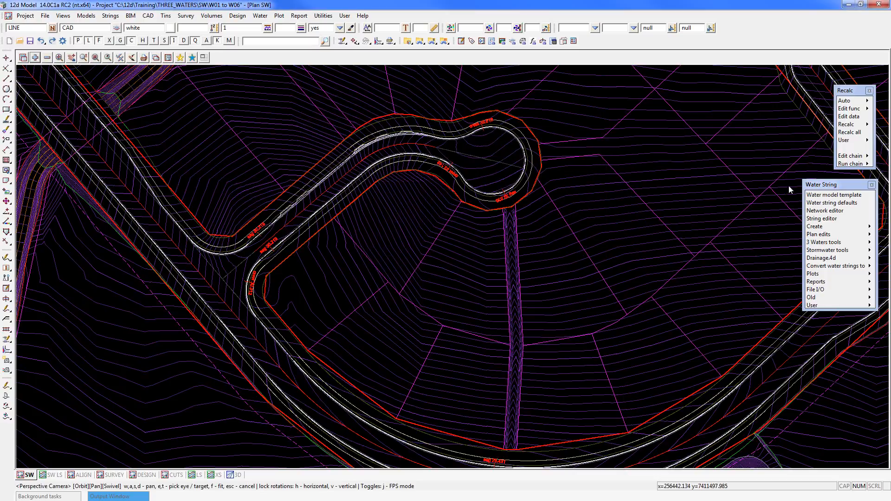
- Load 03_downhill_strings.chain from the Customer Lib into the chain editor
{"action": "left_click", "coordinate": [863, 163]}
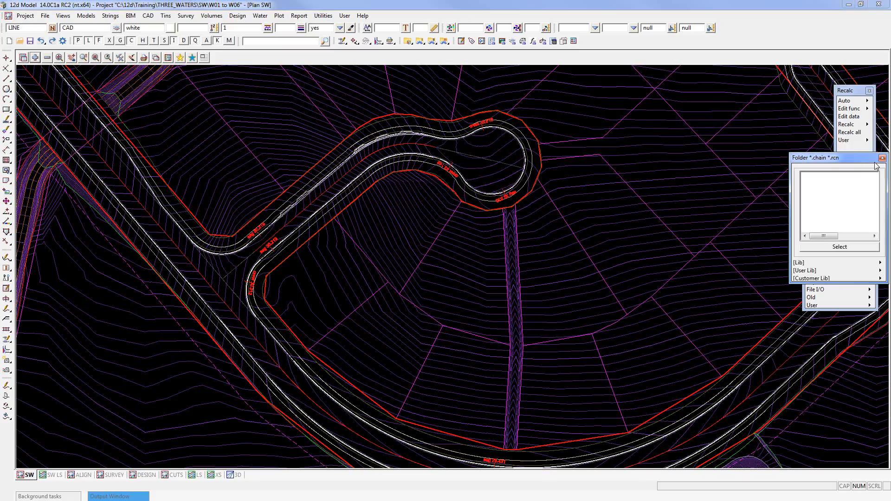
{"action": "left_click", "coordinate": [880, 278]}
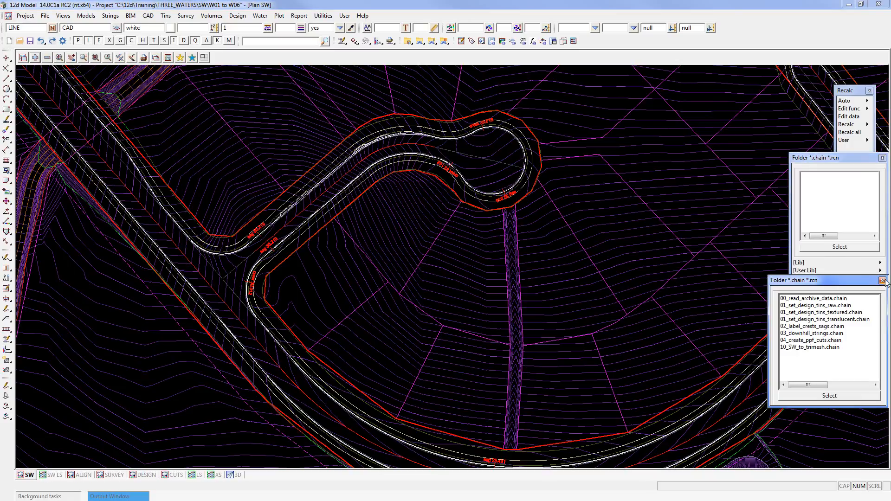
{"action": "double_click", "coordinate": [807, 333]}
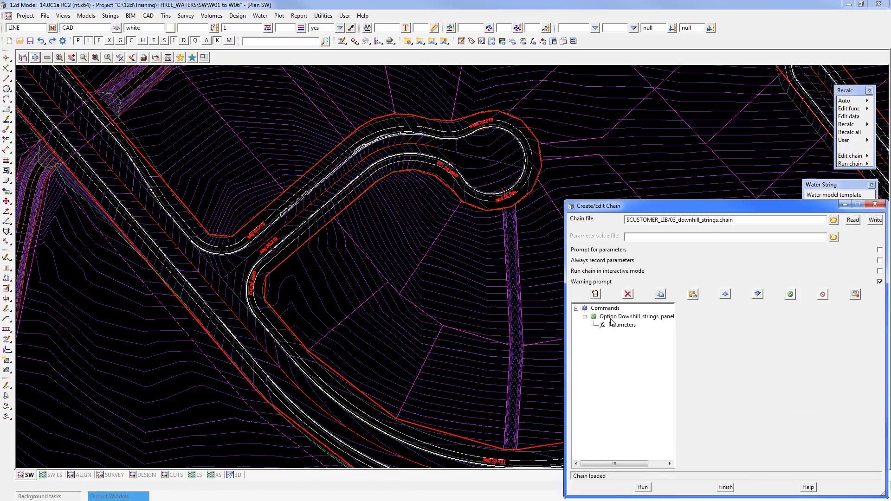
- Preview the chain's Downhill_strings_panel command with its captured settings, and close the chain editor
{"action": "left_click", "coordinate": [611, 318]}
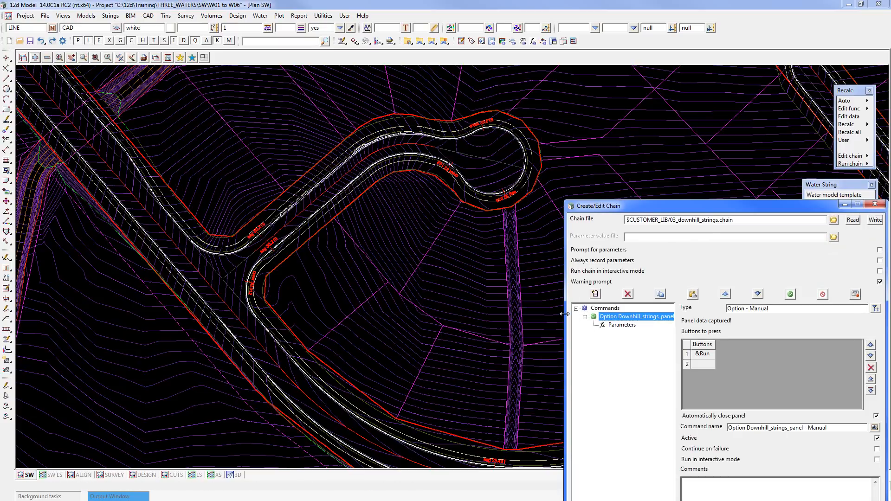
{"action": "left_click_drag", "start_coordinate": [564, 314], "coordinate": [436, 307]}
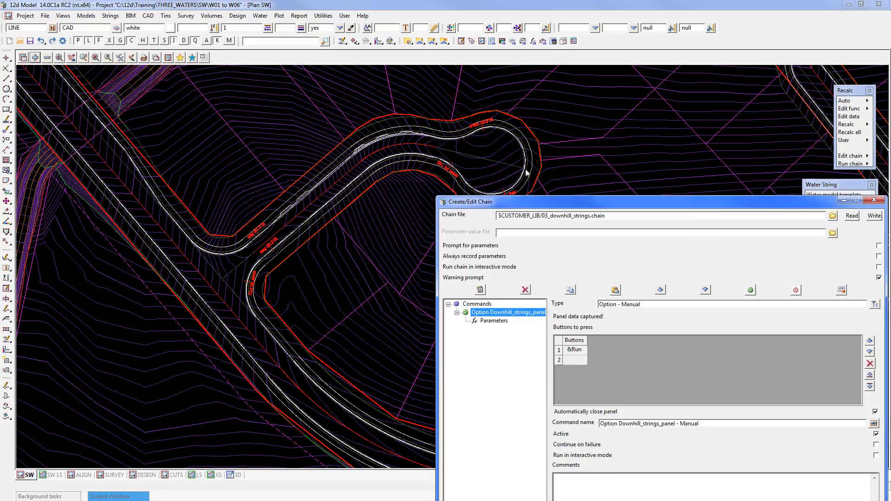
{"action": "left_click_drag", "start_coordinate": [543, 202], "coordinate": [459, 44]}
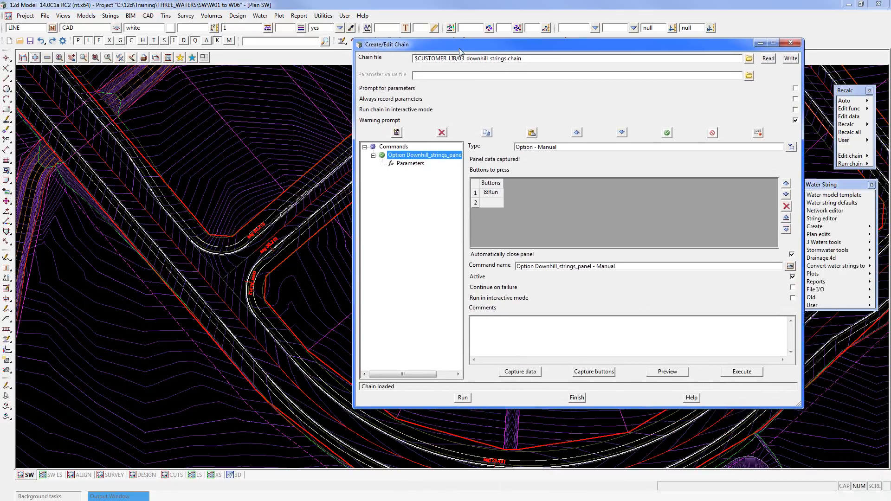
{"action": "left_click", "coordinate": [663, 372]}
{"action": "left_click_drag", "start_coordinate": [238, 93], "coordinate": [100, 81]}
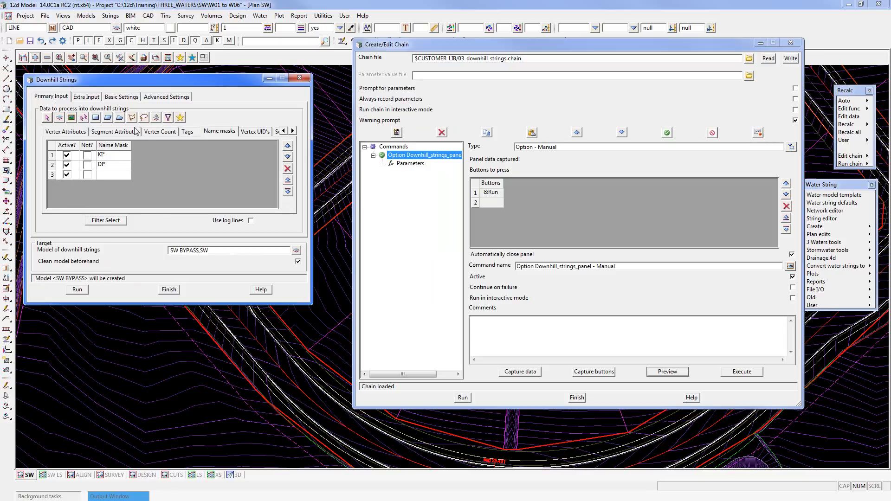
{"action": "left_click", "coordinate": [577, 398]}
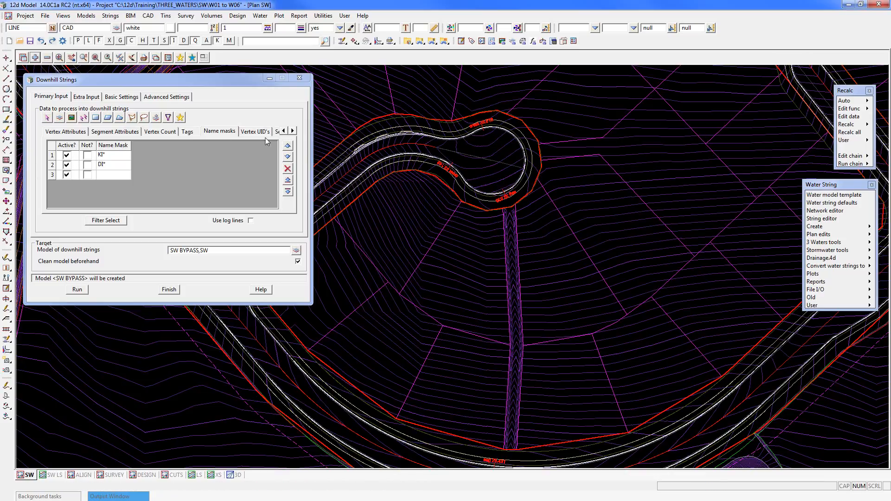
- Check the source data's model name filter and compare it with the models on the SW plan view
{"action": "left_click", "coordinate": [283, 131]}
{"action": "left_click", "coordinate": [283, 130]}
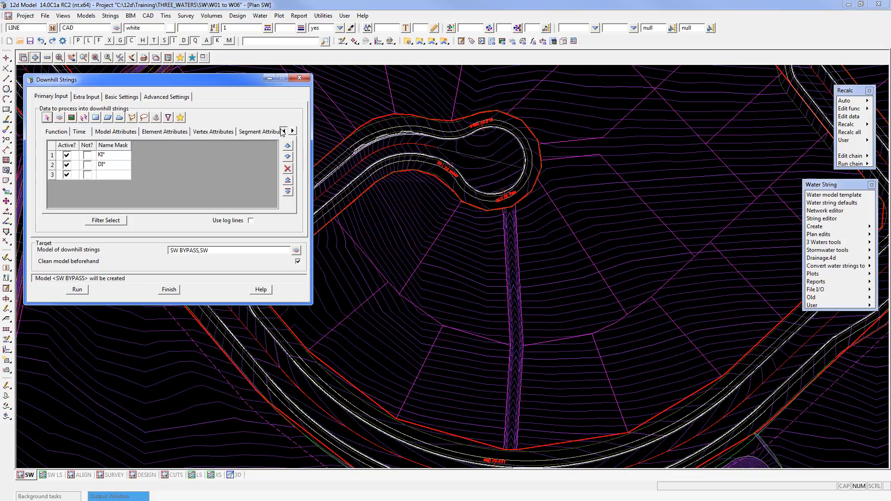
{"action": "left_click", "coordinate": [283, 131]}
{"action": "left_click", "coordinate": [283, 130]}
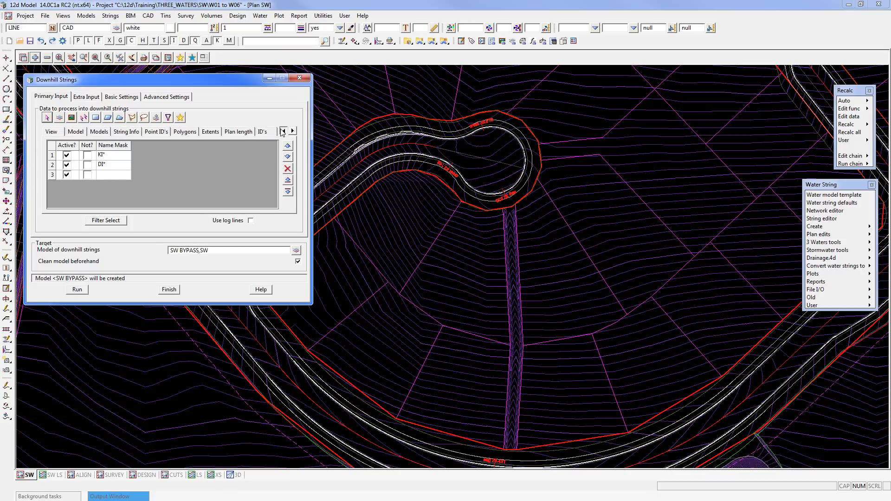
{"action": "left_click", "coordinate": [76, 131]}
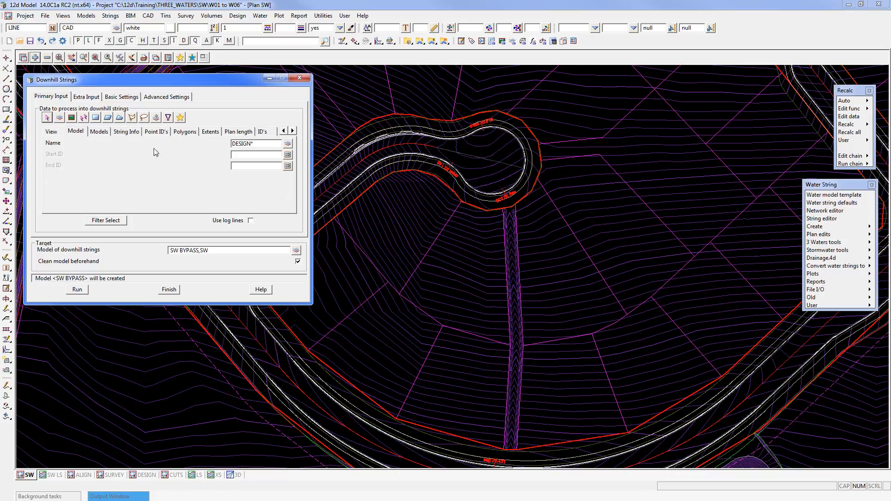
{"action": "left_click", "coordinate": [48, 59]}
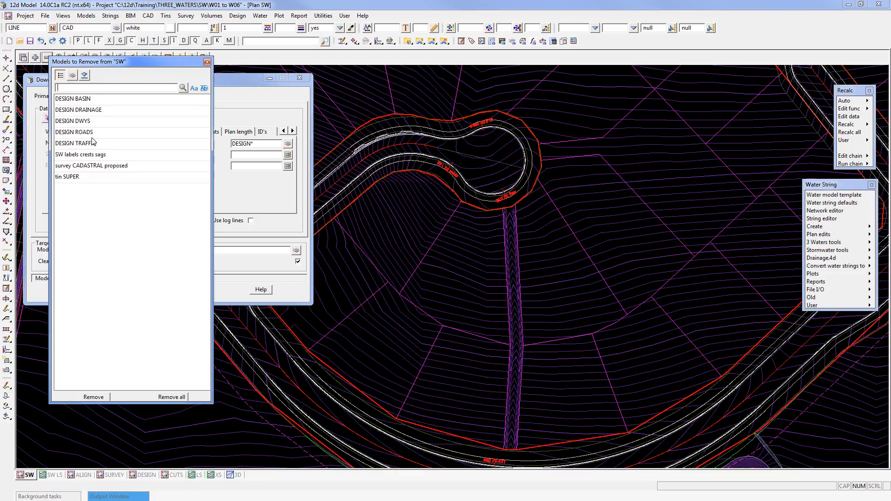
{"action": "left_click", "coordinate": [207, 62]}
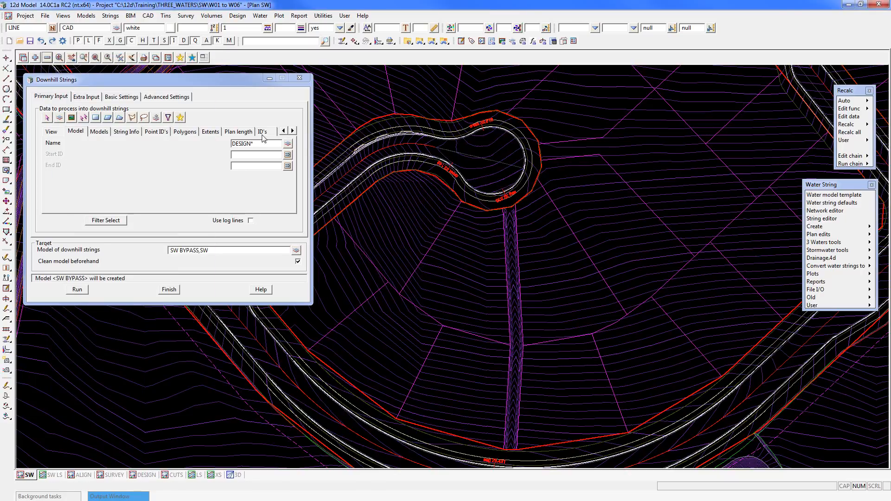
- Review the name masks that filter the strings processed into downhill strings
{"action": "left_click", "coordinate": [293, 131]}
{"action": "left_click", "coordinate": [293, 131]}
{"action": "left_click", "coordinate": [293, 131]}
{"action": "left_click", "coordinate": [293, 131]}
{"action": "left_click", "coordinate": [292, 130]}
{"action": "left_click", "coordinate": [293, 130]}
{"action": "left_click", "coordinate": [293, 130]}
{"action": "left_click", "coordinate": [293, 130]}
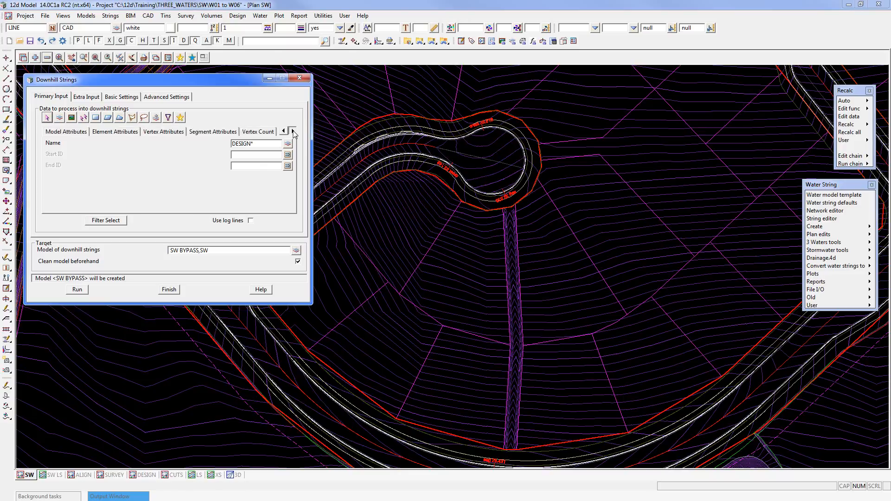
{"action": "left_click", "coordinate": [293, 131]}
{"action": "left_click", "coordinate": [292, 131]}
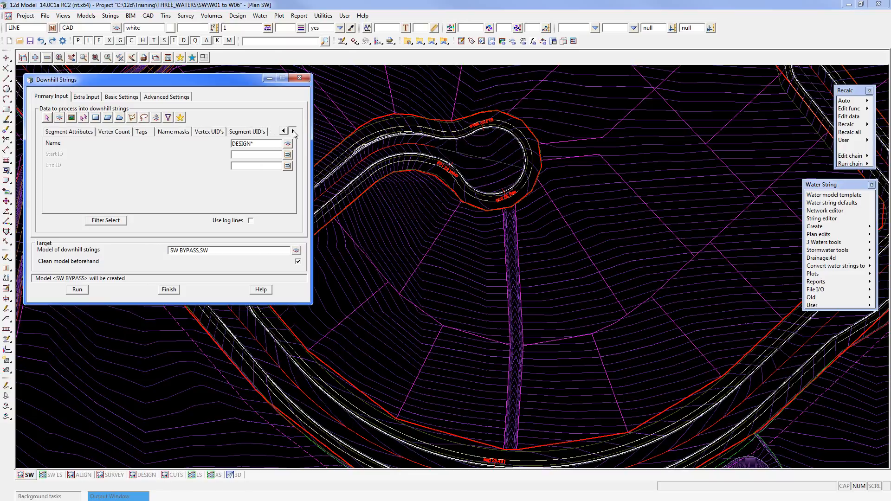
{"action": "left_click", "coordinate": [168, 133]}
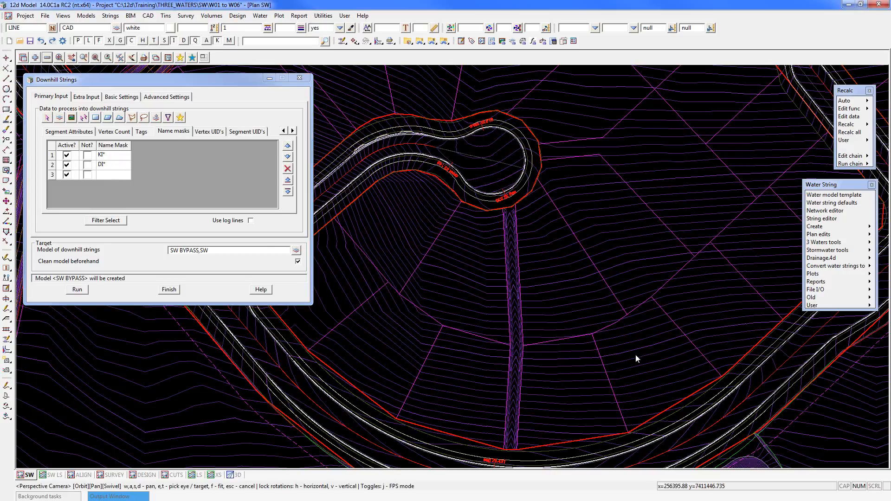
- Run Downhill Strings on the filtered design strings, outputting to model SW BYPASS on the SW view
{"action": "scroll", "coordinate": [636, 354], "scroll_direction": "down", "scroll_amount": 4}
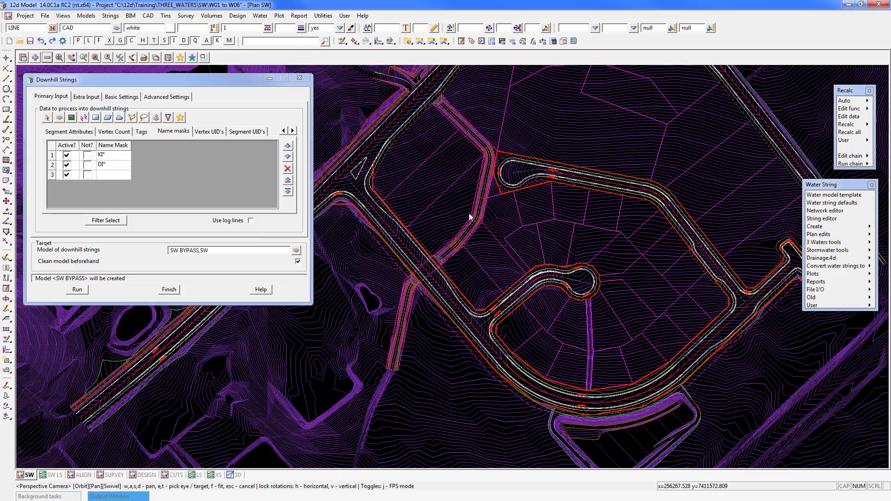
{"action": "scroll", "coordinate": [417, 355], "scroll_direction": "down", "scroll_amount": 2}
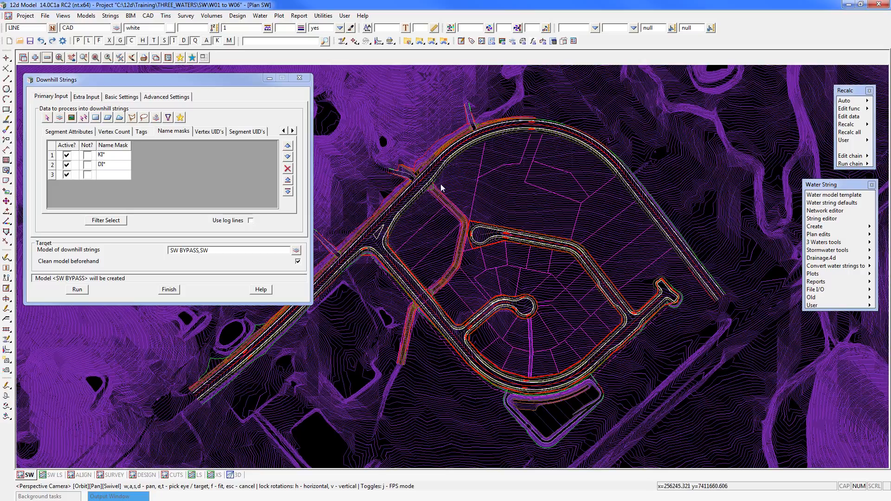
{"action": "scroll", "coordinate": [344, 114], "scroll_direction": "down", "scroll_amount": 1}
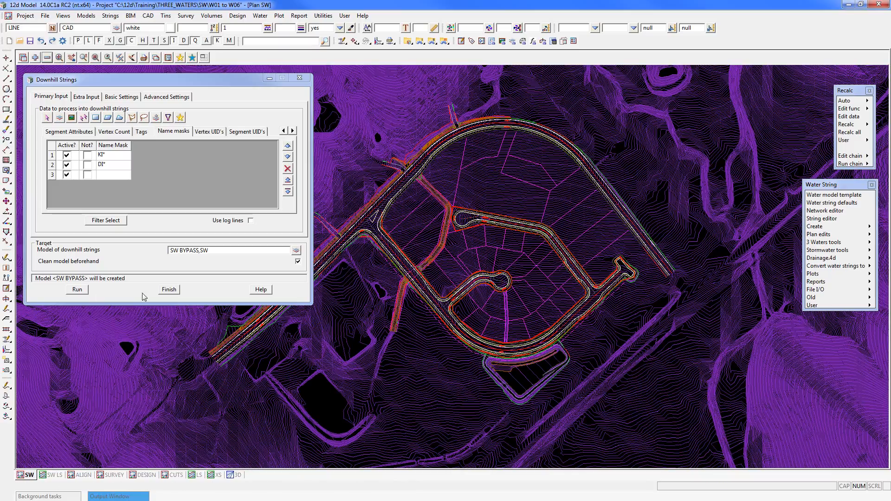
{"action": "left_click", "coordinate": [169, 289]}
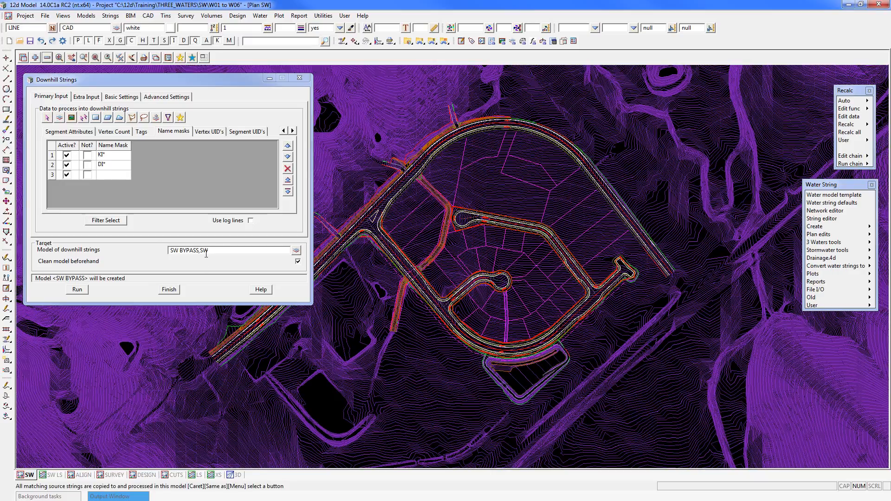
{"action": "left_click", "coordinate": [77, 290]}
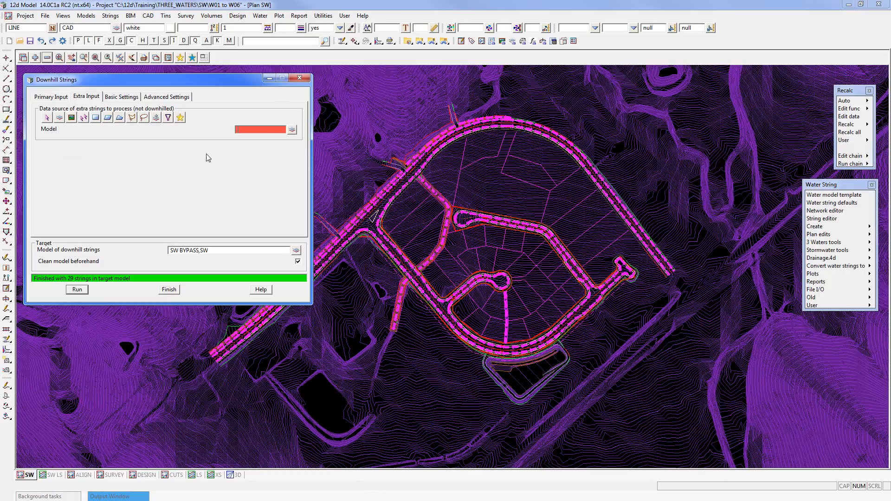
- Review the primary input and the colour and linestyle settings for the downhill strings, and close the Downhill Strings panel
{"action": "left_click", "coordinate": [61, 99]}
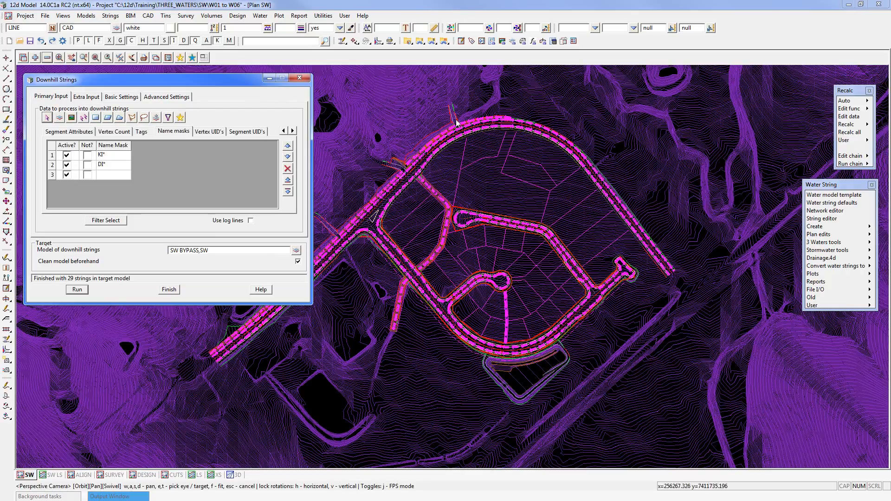
{"action": "left_click", "coordinate": [117, 97]}
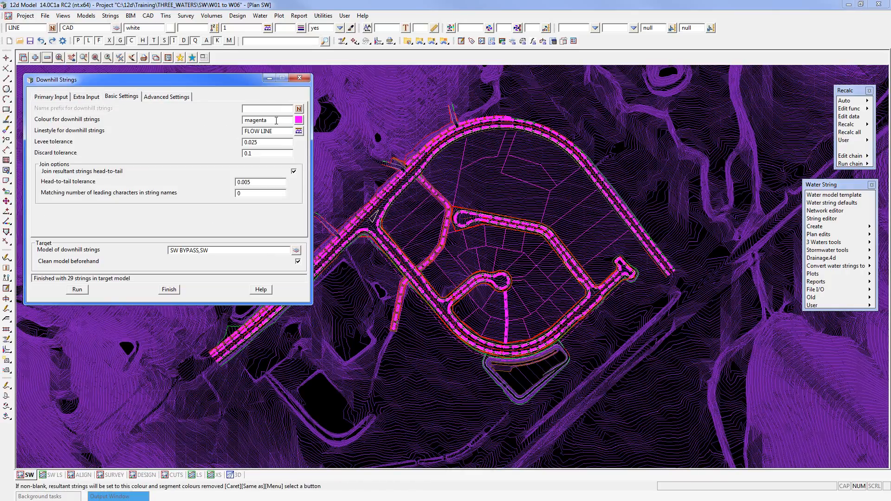
{"action": "left_click_drag", "start_coordinate": [276, 121], "coordinate": [212, 120]}
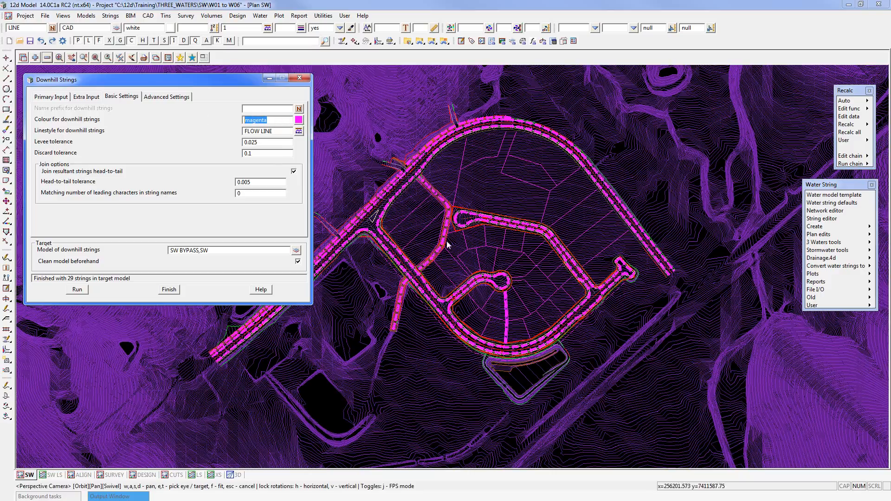
{"action": "left_click", "coordinate": [502, 191]}
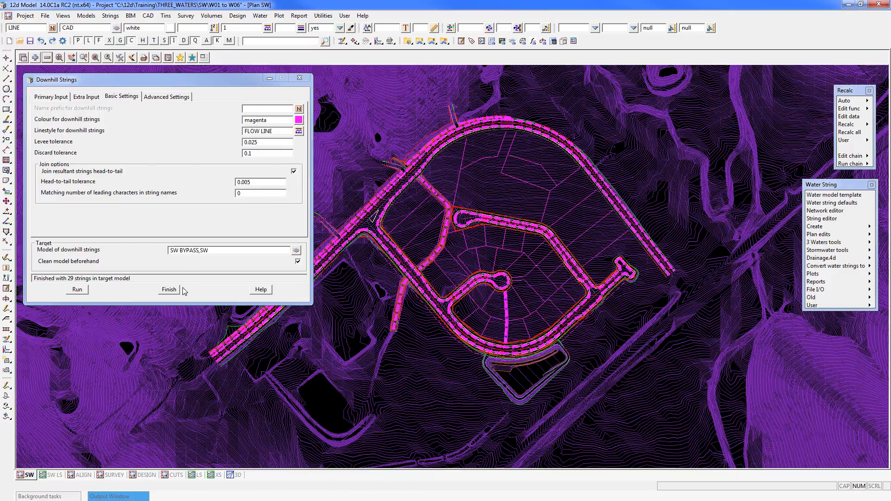
{"action": "left_click", "coordinate": [169, 289]}
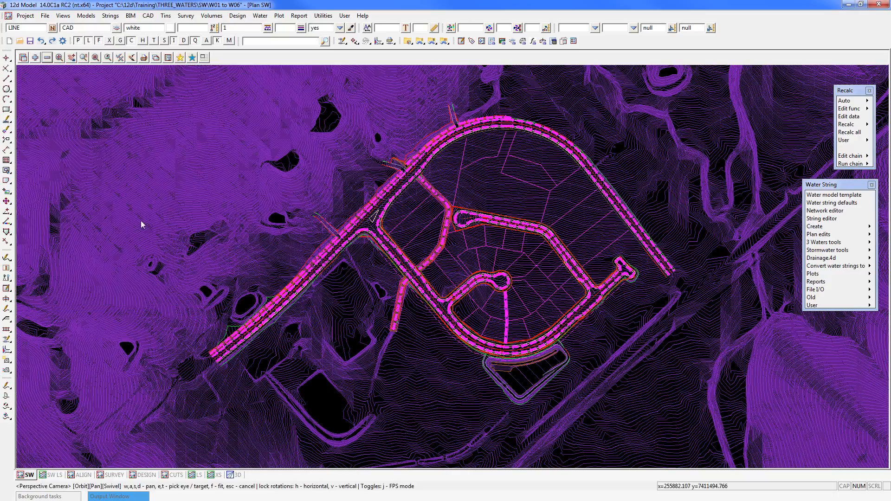
- Remove the DESIGN BASIN, DRAINAGE, DWYS, ROADS and TRAFFIC models from the SW plan view
{"action": "left_click", "coordinate": [47, 57]}
{"action": "left_click_drag", "start_coordinate": [71, 98], "coordinate": [79, 143]}
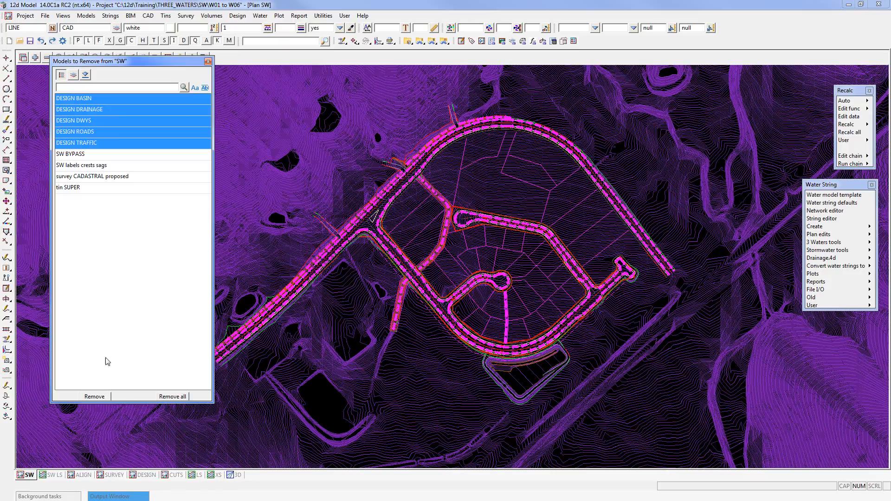
{"action": "left_click", "coordinate": [94, 397]}
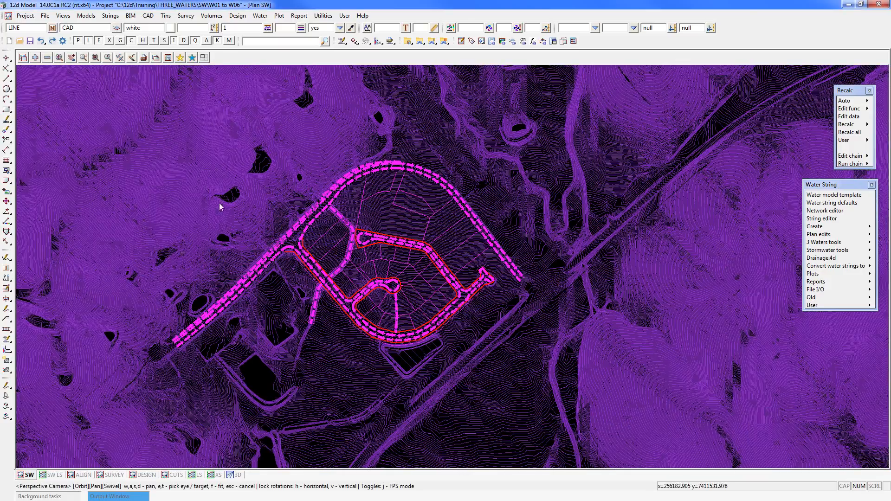
- Remove the survey CADASTRAL proposed model from the SW plan view
{"action": "left_click", "coordinate": [47, 57]}
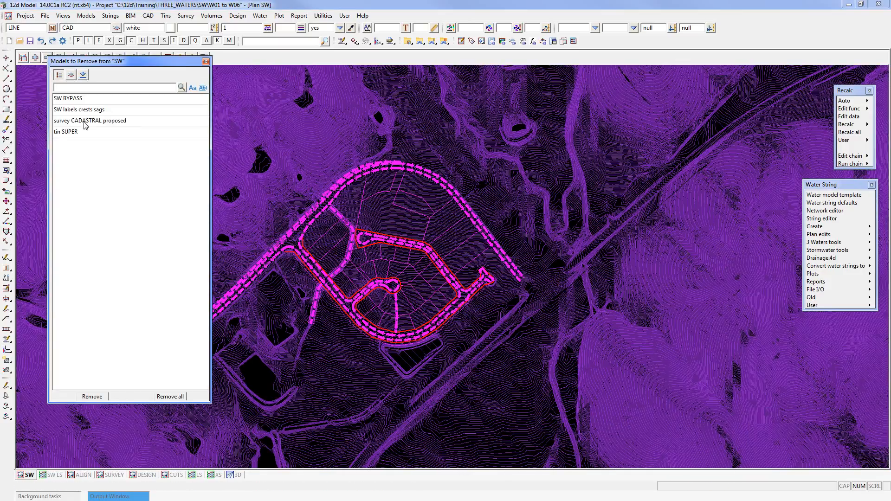
{"action": "double_click", "coordinate": [85, 121]}
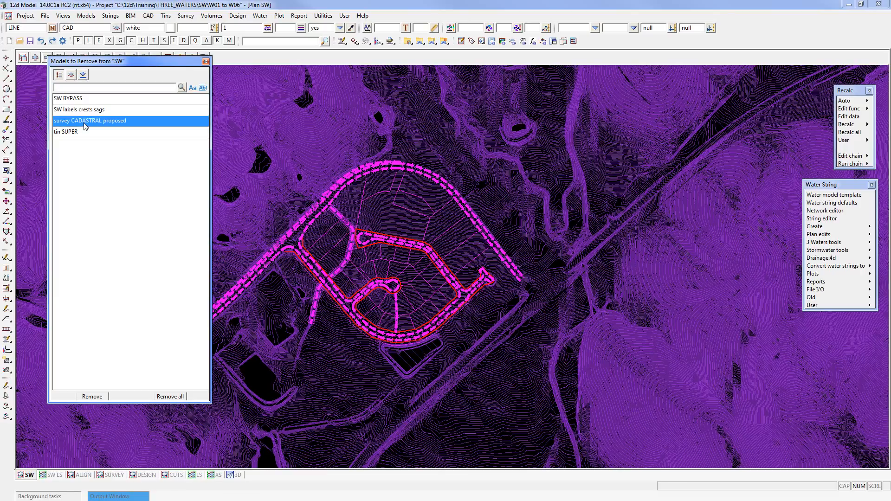
- Inquire on the kerb invert downhill strings along both sides of the short cul-de-sac road and the outer loop road
{"action": "scroll", "coordinate": [383, 337], "scroll_direction": "up", "scroll_amount": 5}
{"action": "scroll", "coordinate": [412, 361], "scroll_direction": "up", "scroll_amount": 2}
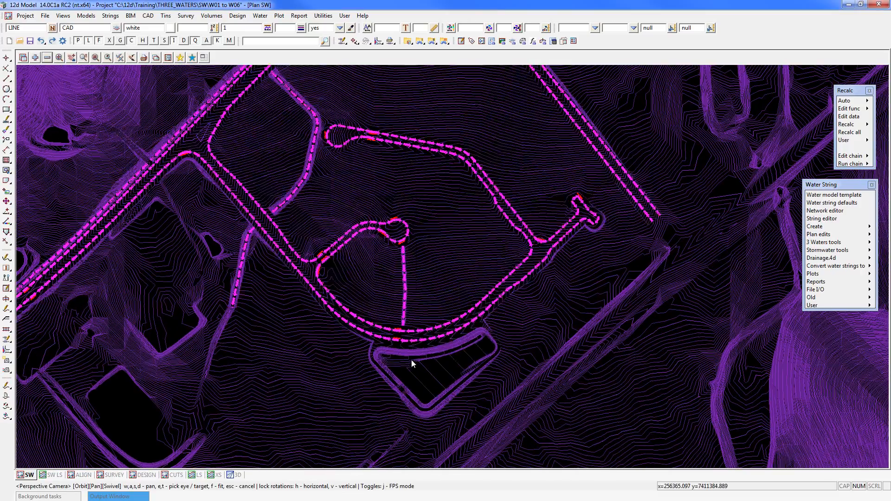
{"action": "key", "text": "F2"}
{"action": "left_click", "coordinate": [310, 218]}
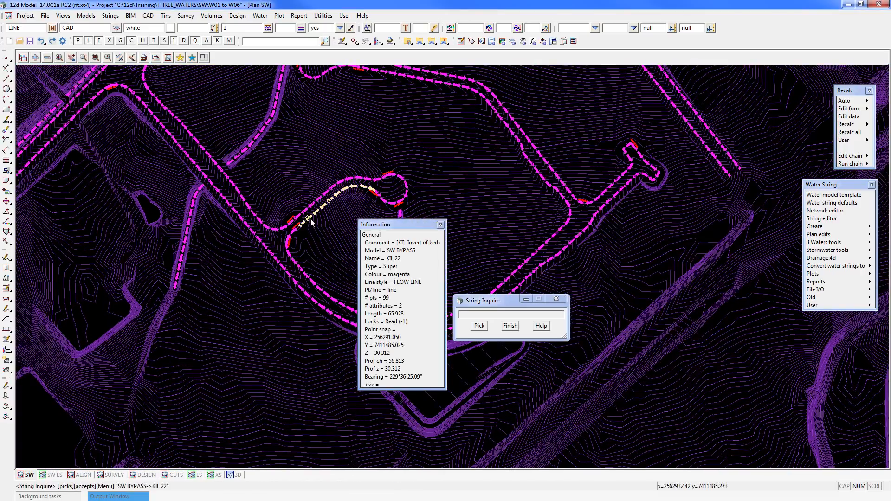
{"action": "scroll", "coordinate": [311, 219], "scroll_direction": "up", "scroll_amount": 2}
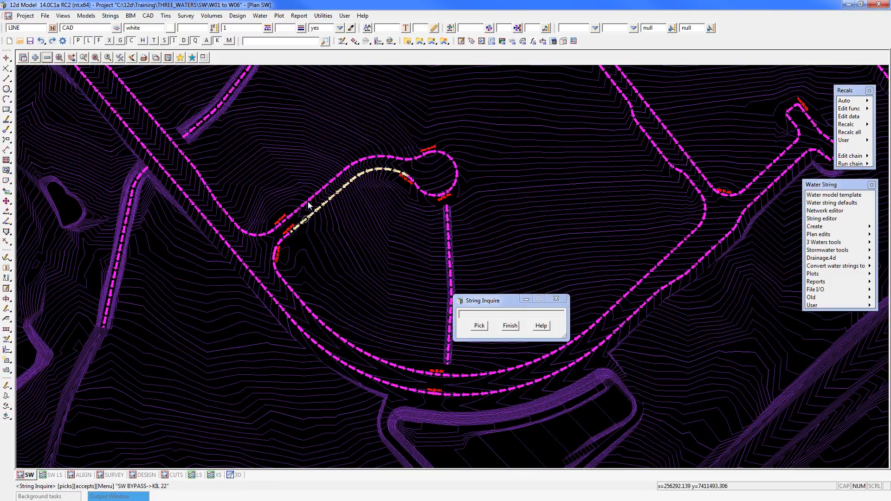
{"action": "left_click", "coordinate": [308, 202]}
{"action": "left_click", "coordinate": [300, 338]}
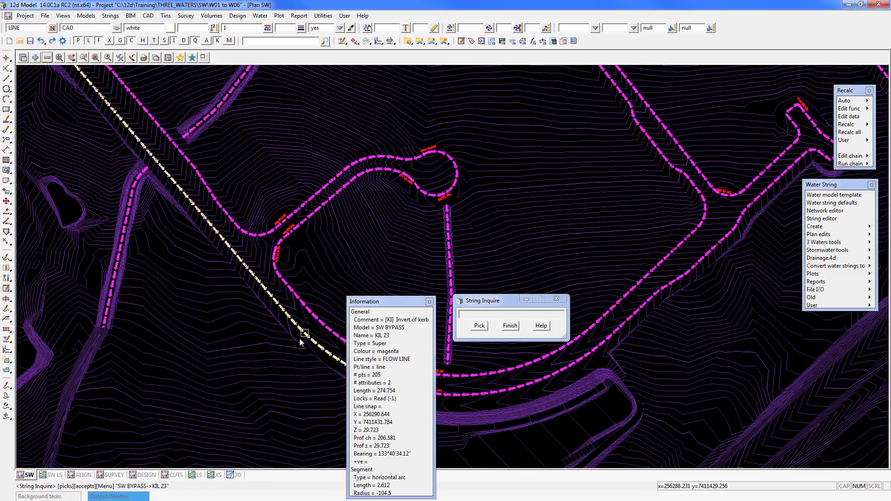
- Trace the outer kerb's downhill string back to its crest, inquire on the inner loop kerb string, and finish the inquiry
{"action": "scroll", "coordinate": [231, 293], "scroll_direction": "down", "scroll_amount": 2}
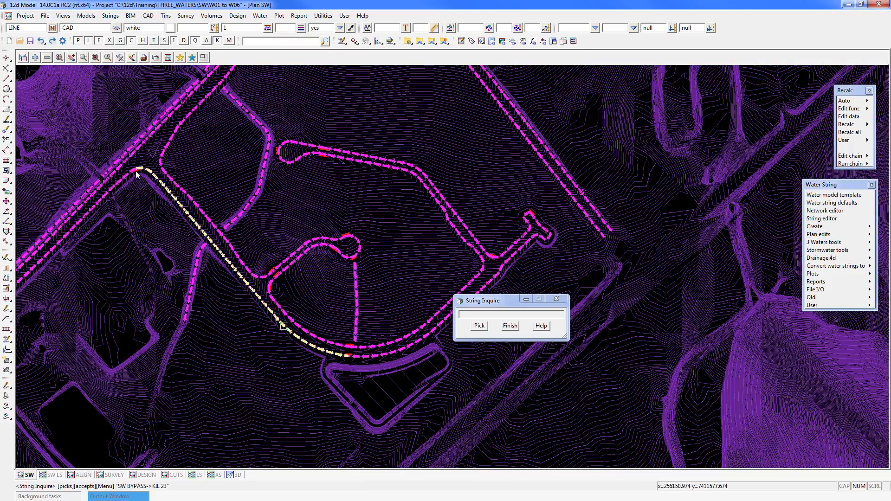
{"action": "scroll", "coordinate": [138, 174], "scroll_direction": "up", "scroll_amount": 4}
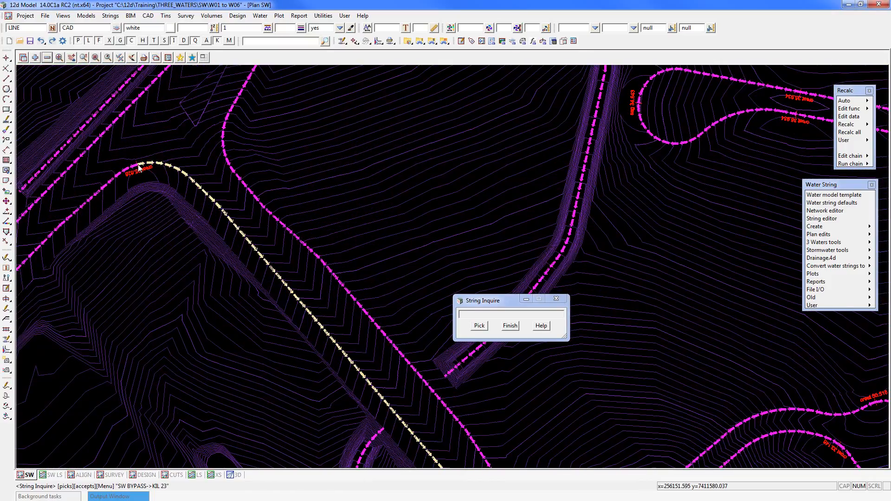
{"action": "scroll", "coordinate": [131, 152], "scroll_direction": "down", "scroll_amount": 1}
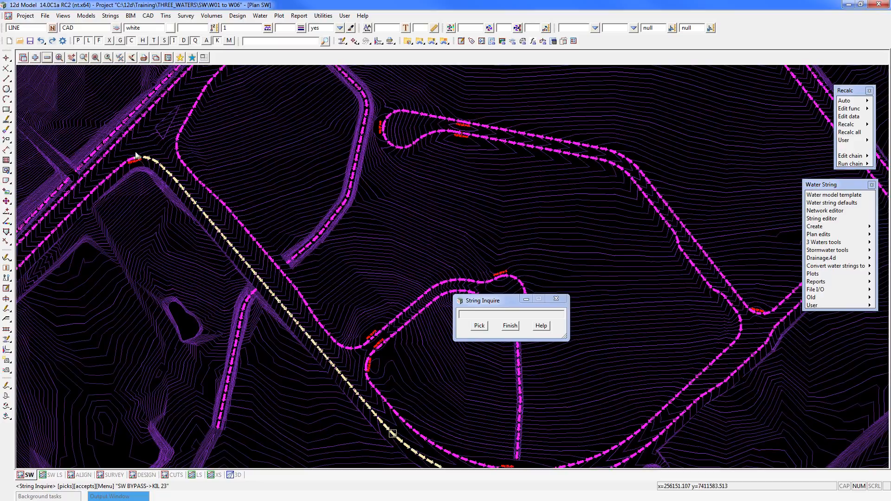
{"action": "scroll", "coordinate": [177, 177], "scroll_direction": "down", "scroll_amount": 1}
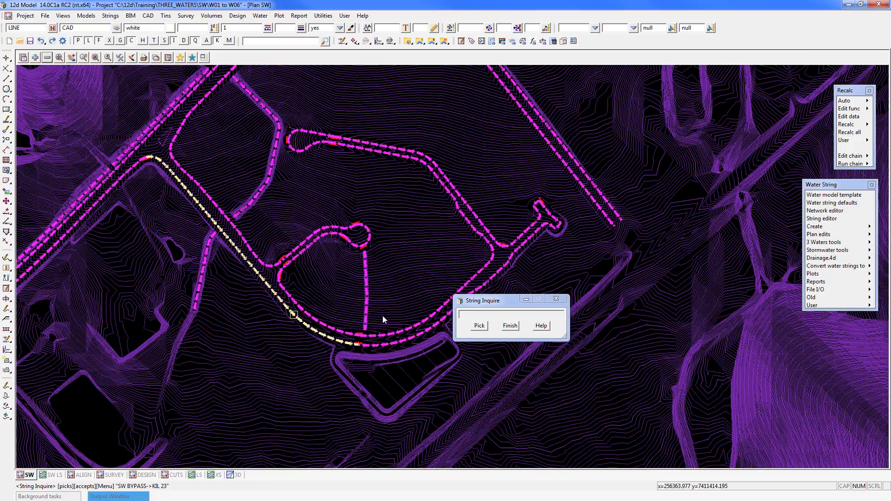
{"action": "left_click", "coordinate": [366, 149]}
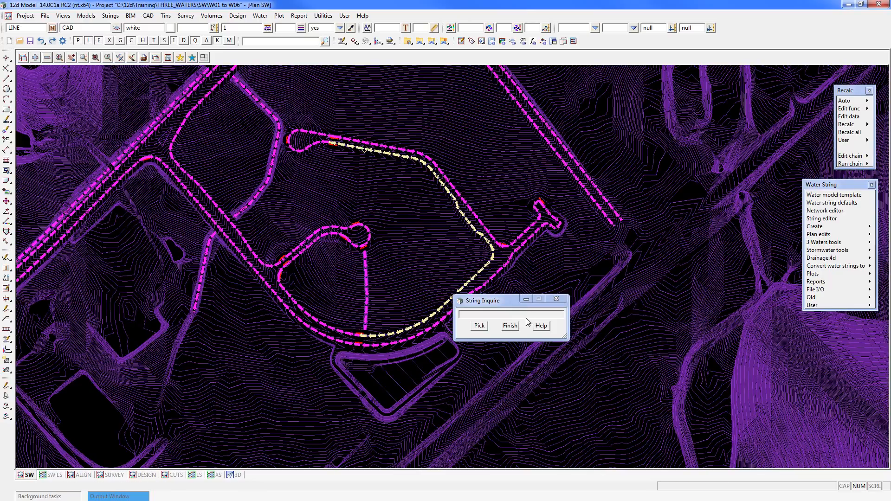
{"action": "left_click", "coordinate": [510, 326]}
- Remove the SW BYPASS model from the SW plan view
{"action": "scroll", "coordinate": [515, 399], "scroll_direction": "down", "scroll_amount": 1}
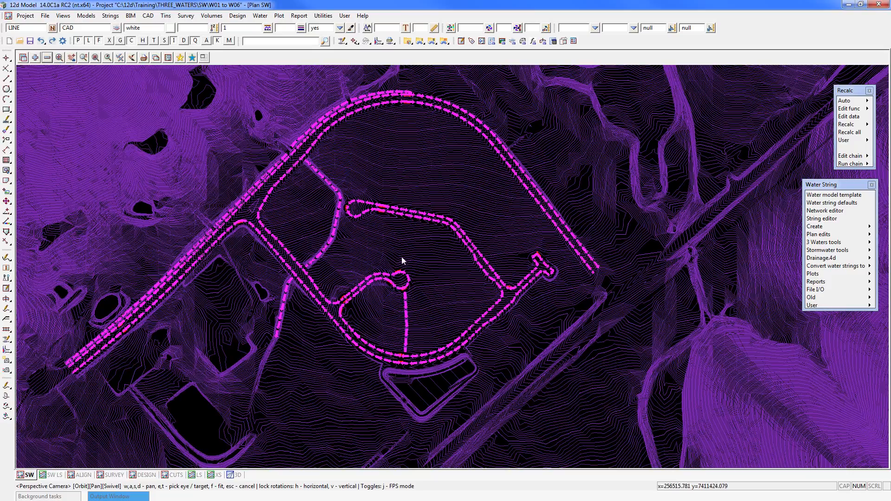
{"action": "left_click", "coordinate": [47, 58]}
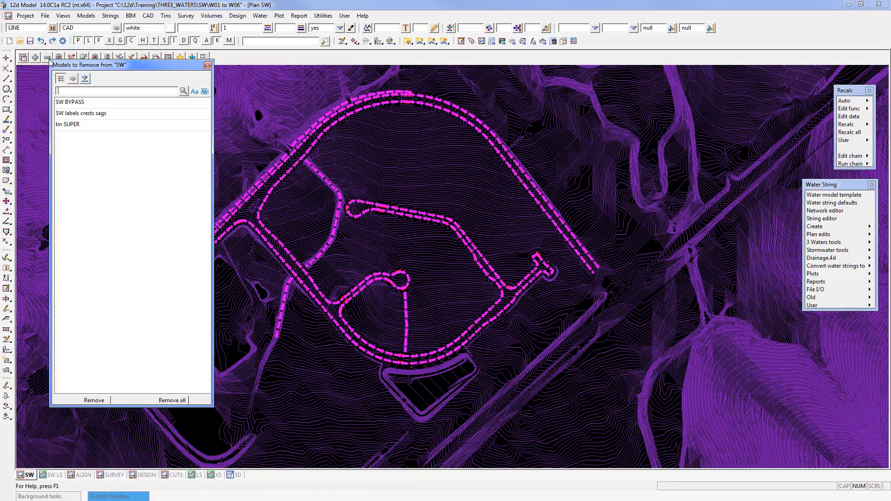
{"action": "left_click", "coordinate": [69, 102]}
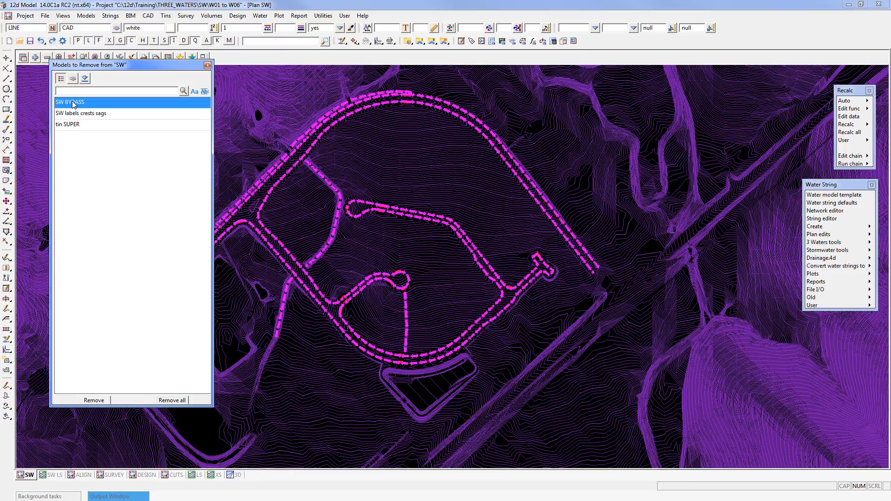
- Add the design models from DESIGN BASIN to DESIGN TRAFFIC to the SW plan view, leaving out DESIGN LOTS
{"action": "left_click", "coordinate": [35, 58]}
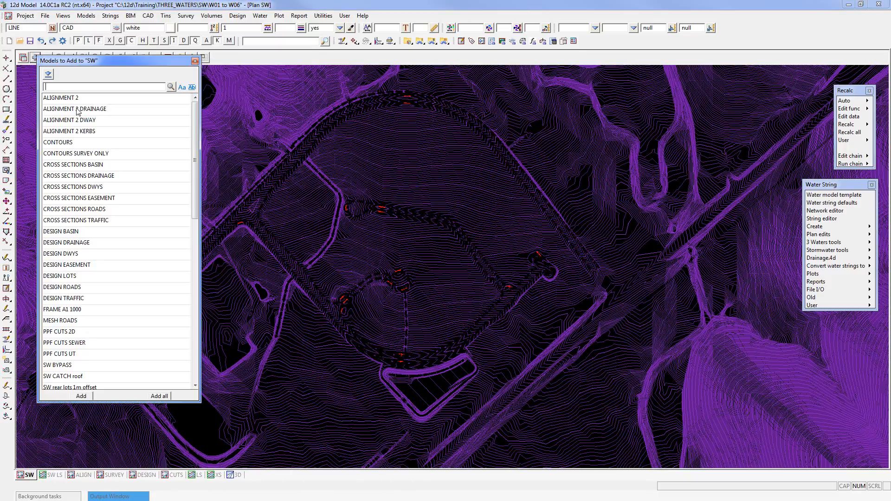
{"action": "left_click", "coordinate": [70, 235]}
{"action": "left_click_drag", "start_coordinate": [70, 237], "coordinate": [77, 302]}
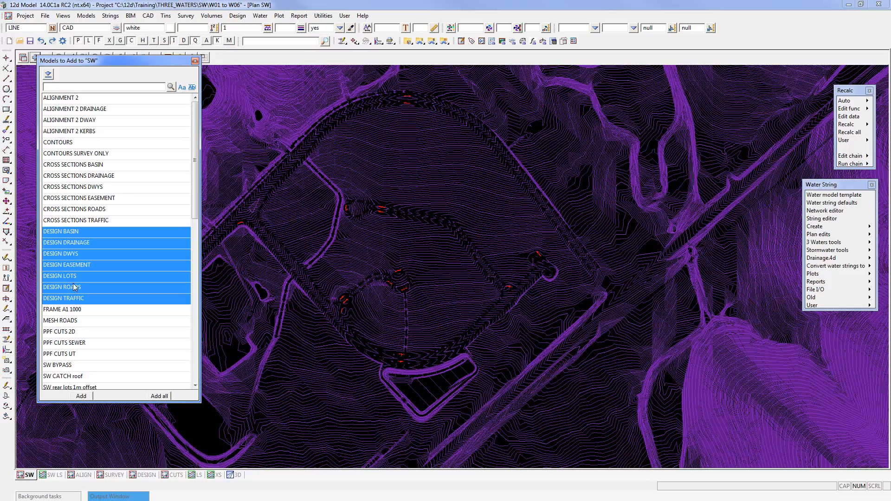
{"action": "left_click", "coordinate": [73, 278], "text": "ctrl"}
{"action": "left_click", "coordinate": [82, 397]}
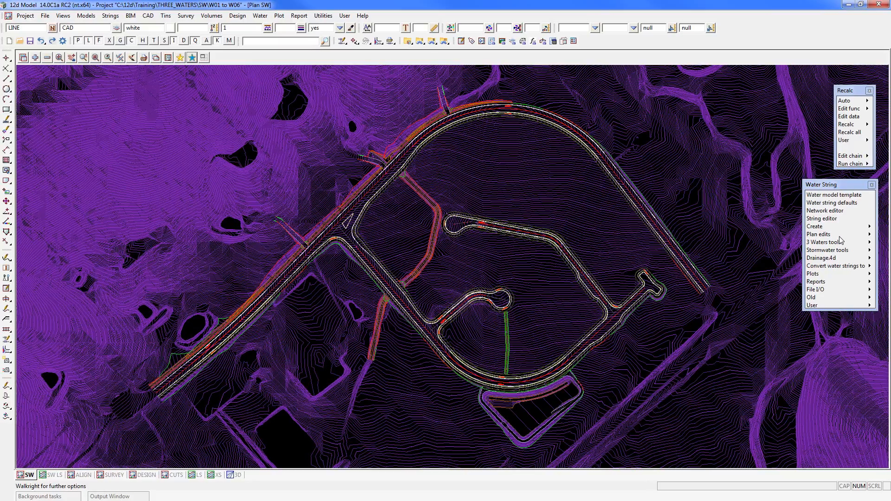
- Start placing water string node markers with SW as the working view
{"action": "mouse_move", "coordinate": [868, 235]}
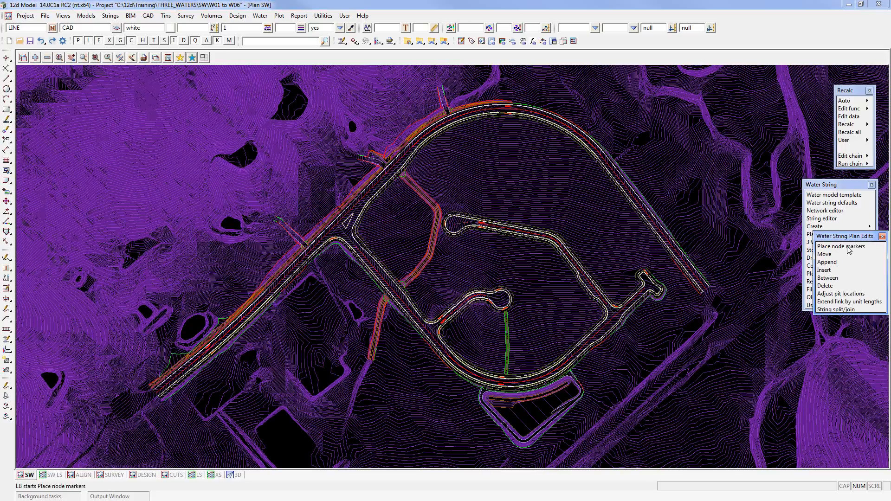
{"action": "left_click", "coordinate": [848, 247]}
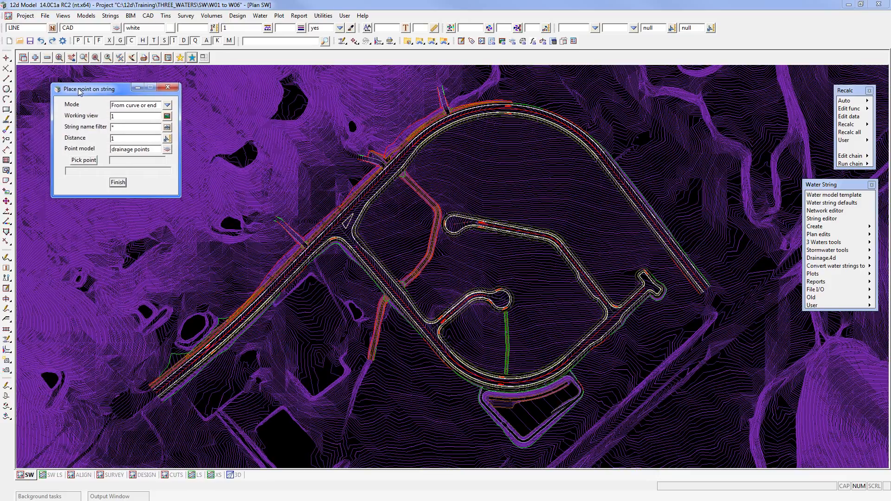
{"action": "left_click_drag", "start_coordinate": [73, 88], "coordinate": [57, 84]}
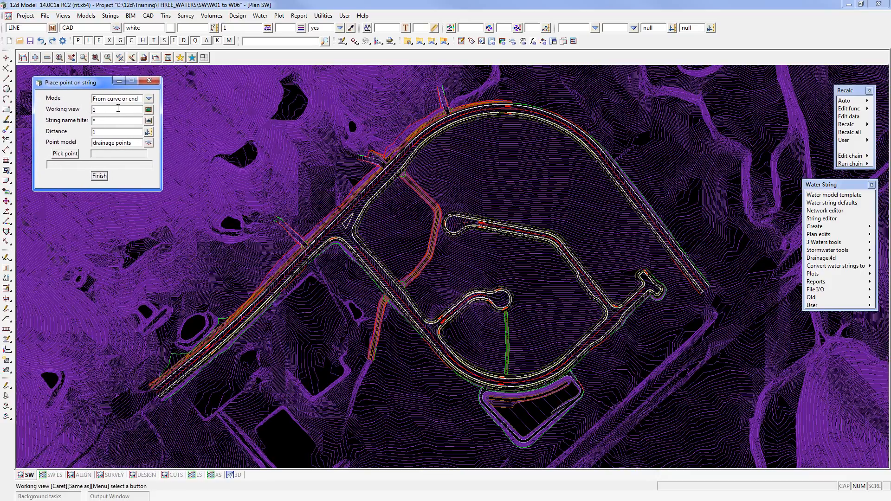
{"action": "left_click", "coordinate": [148, 110]}
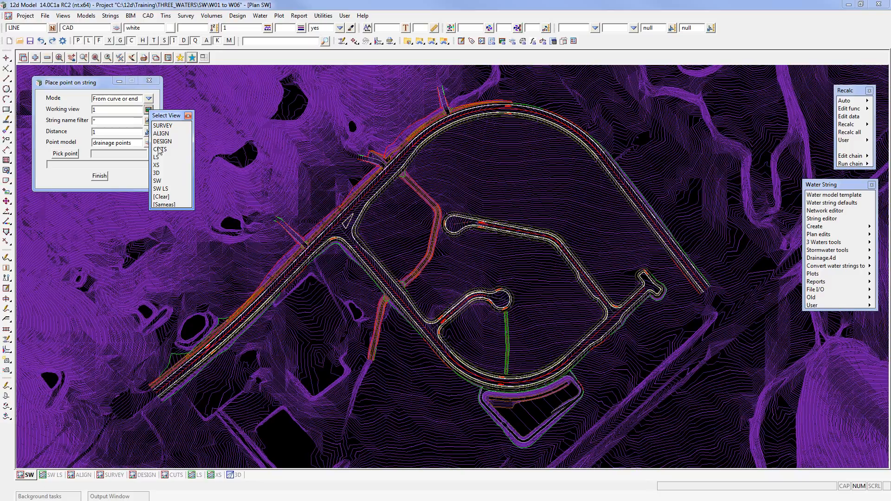
{"action": "left_click", "coordinate": [158, 180]}
{"action": "left_click", "coordinate": [65, 153]}
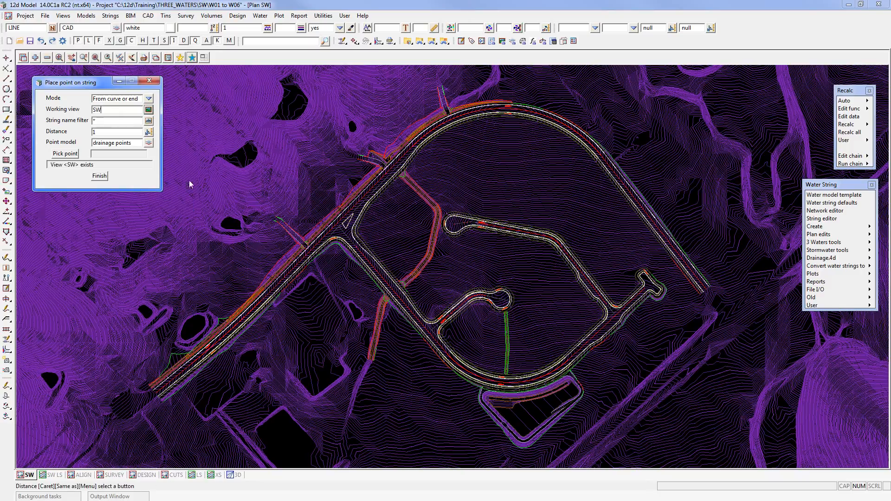
- Set the string name filter to KT* and the point model to SW markers for placing points on strings
{"action": "scroll", "coordinate": [439, 367], "scroll_direction": "up", "scroll_amount": 1}
{"action": "scroll", "coordinate": [438, 364], "scroll_direction": "up", "scroll_amount": 5}
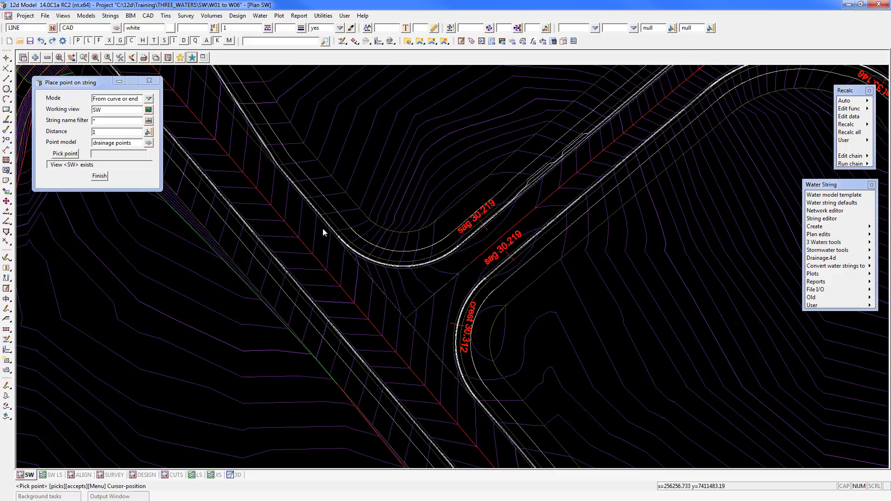
{"action": "left_click", "coordinate": [447, 151]}
{"action": "scroll", "coordinate": [206, 185], "scroll_direction": "down", "scroll_amount": 3}
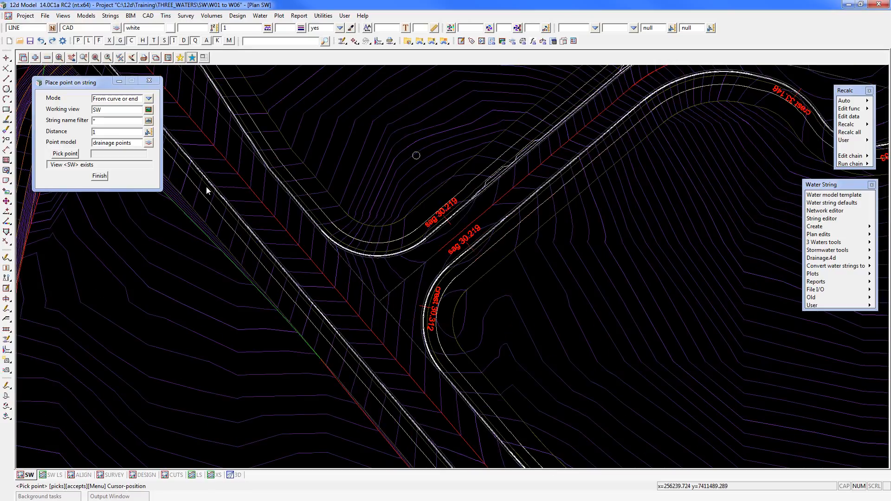
{"action": "scroll", "coordinate": [249, 207], "scroll_direction": "up", "scroll_amount": 3}
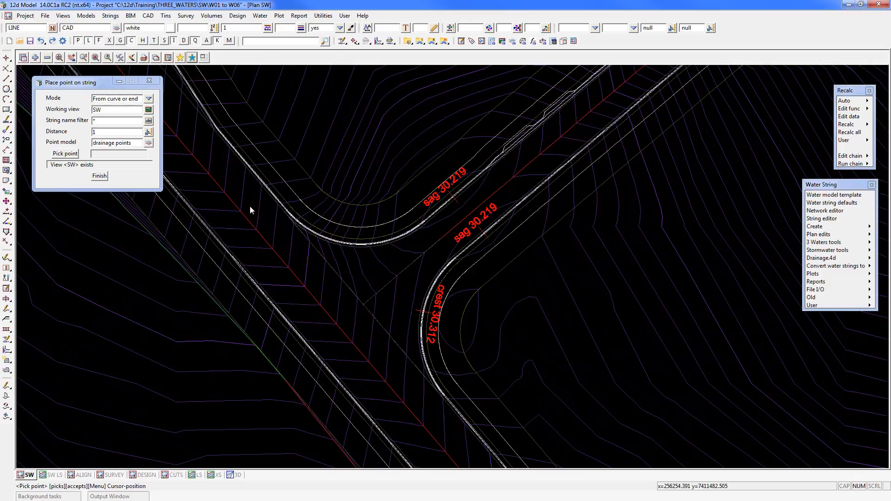
{"action": "left_click", "coordinate": [77, 87]}
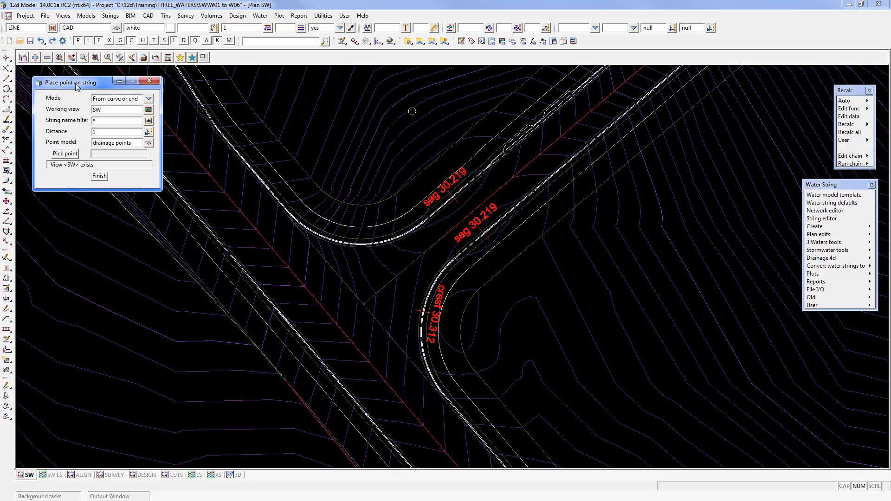
{"action": "left_click", "coordinate": [105, 122]}
{"action": "key", "text": "BackSpace"}
{"action": "type", "text": "KT"}
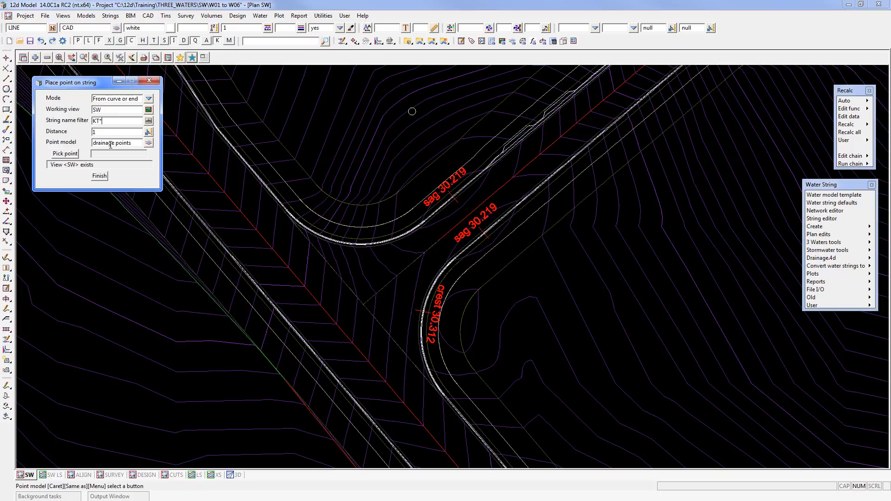
{"action": "left_click_drag", "start_coordinate": [135, 144], "coordinate": [50, 145]}
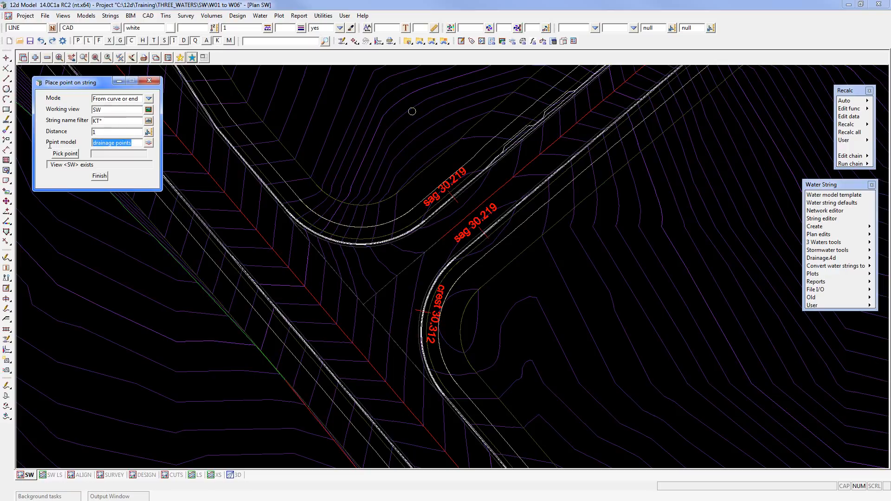
{"action": "type", "text": "SW markers"}
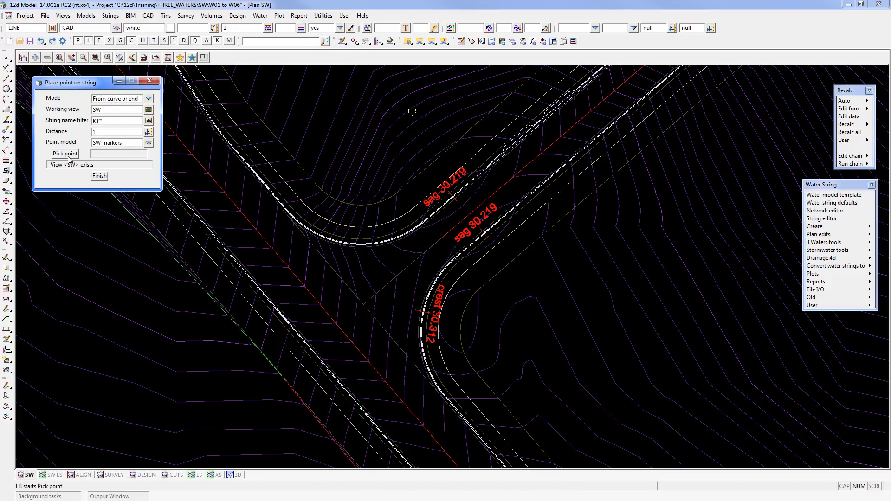
- Review the placement mode choices, keep From curve or end, and pick the kerb string near the start of the intersection kerb return
{"action": "left_click", "coordinate": [148, 99]}
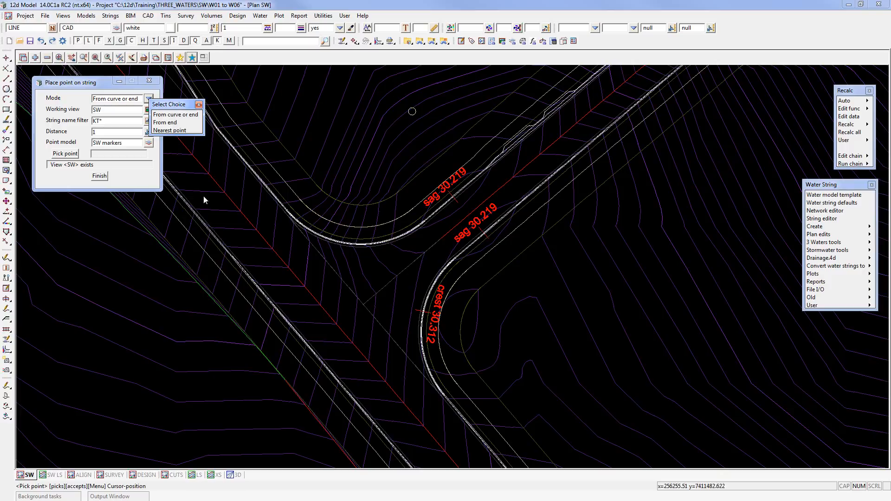
{"action": "left_click", "coordinate": [199, 104]}
{"action": "left_click", "coordinate": [65, 153]}
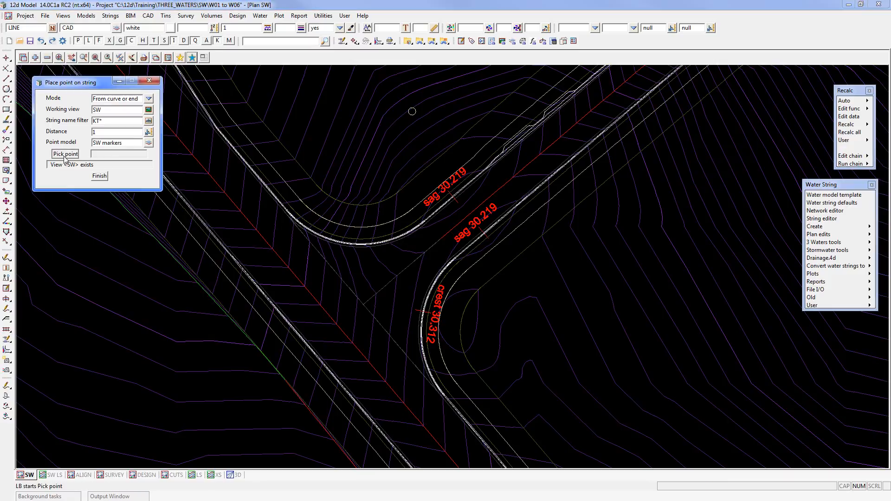
{"action": "scroll", "coordinate": [263, 216], "scroll_direction": "up", "scroll_amount": 2}
{"action": "scroll", "coordinate": [276, 204], "scroll_direction": "up", "scroll_amount": 1}
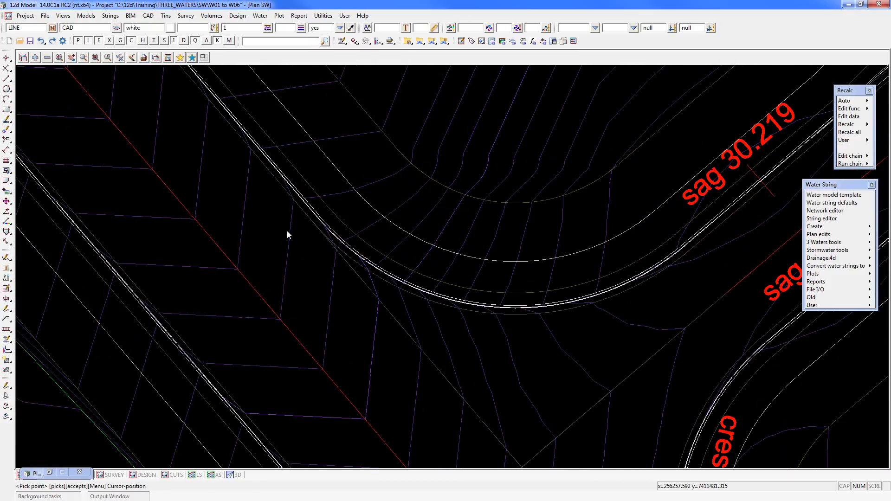
{"action": "left_click", "coordinate": [287, 231]}
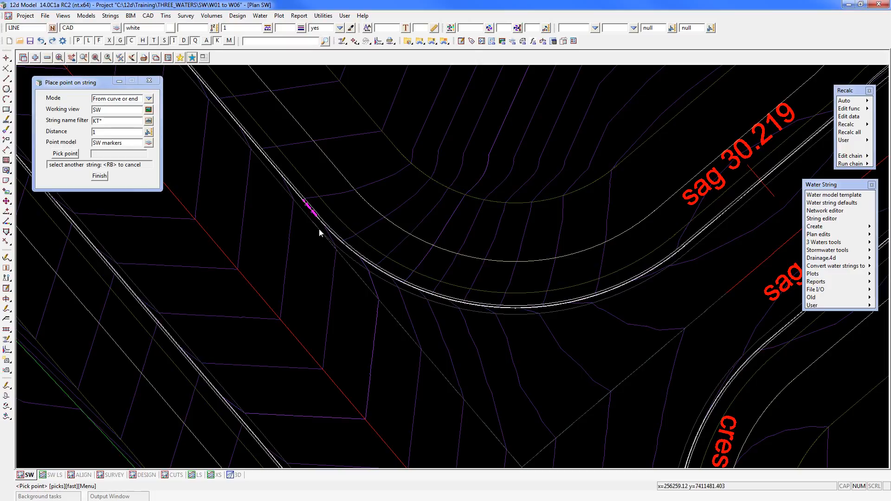
- Inquire on the back of kerb string and the neighbouring pavement string near the start of the kerb return
{"action": "scroll", "coordinate": [302, 208], "scroll_direction": "up", "scroll_amount": 3}
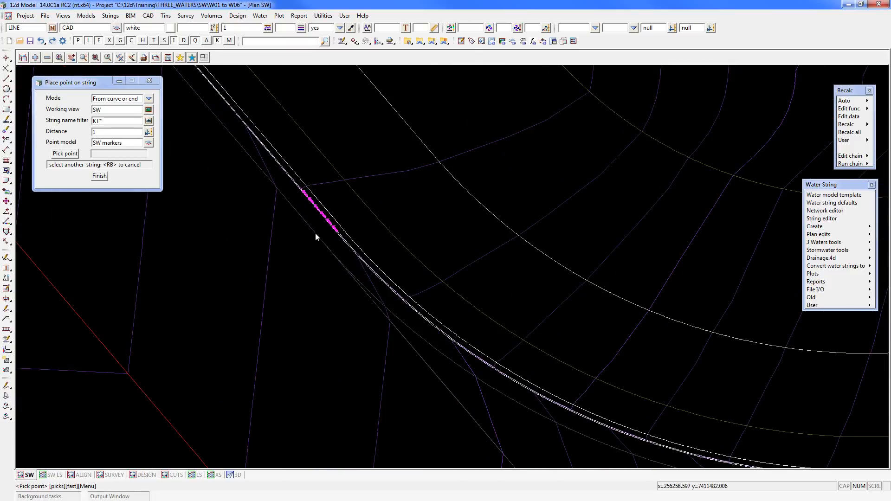
{"action": "key", "text": "F2"}
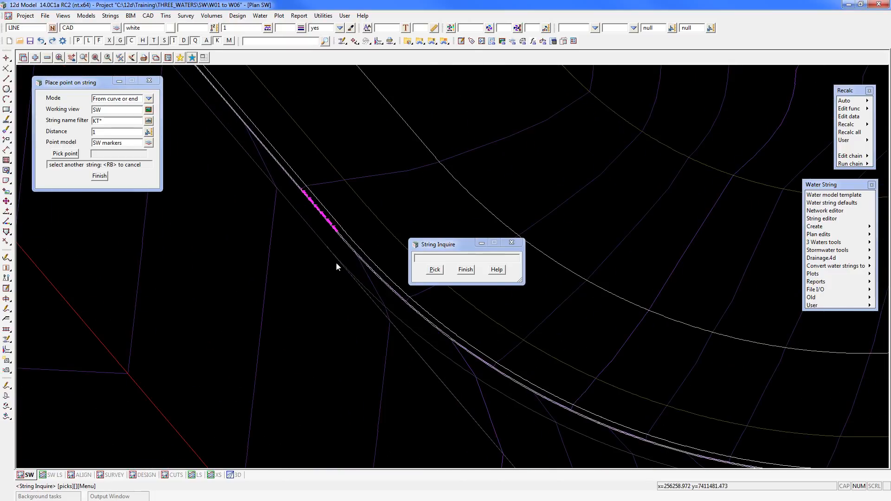
{"action": "left_click", "coordinate": [359, 249]}
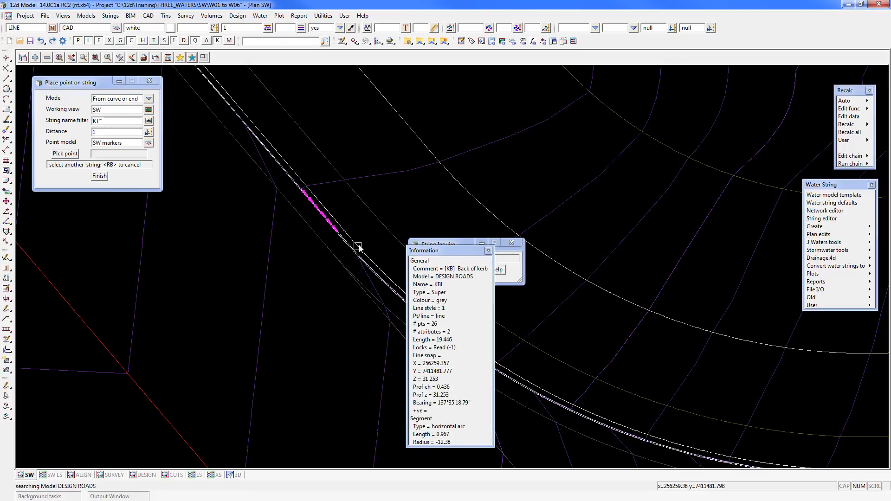
{"action": "left_click", "coordinate": [337, 261]}
{"action": "scroll", "coordinate": [336, 258], "scroll_direction": "up", "scroll_amount": 2}
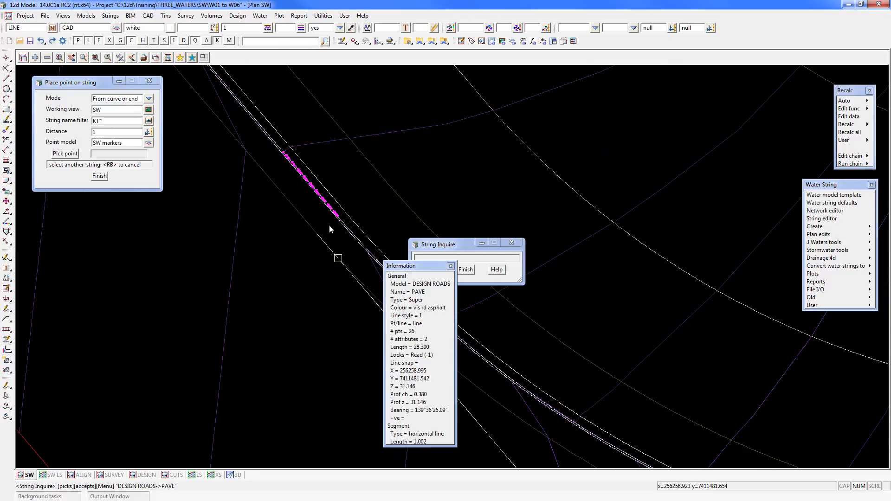
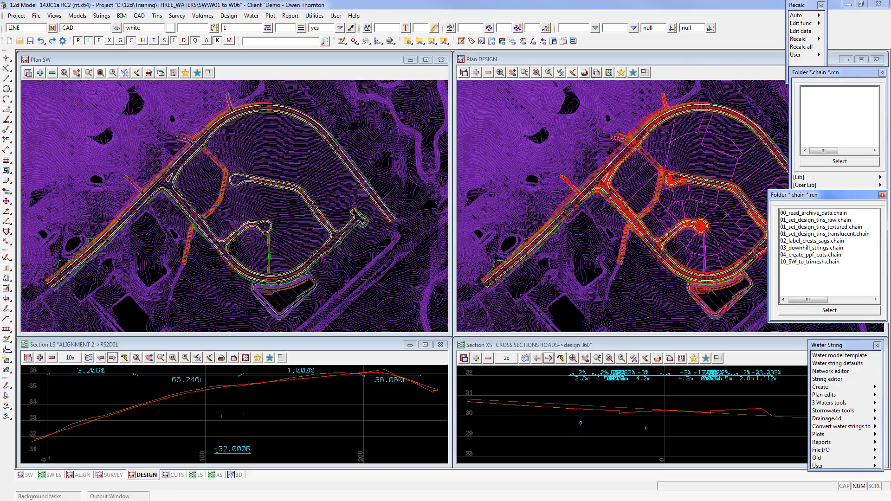
- Open 04_create_ppf_cuts.chain from the customer library for editing and look through the standard library's chain files
{"action": "double_click", "coordinate": [793, 255]}
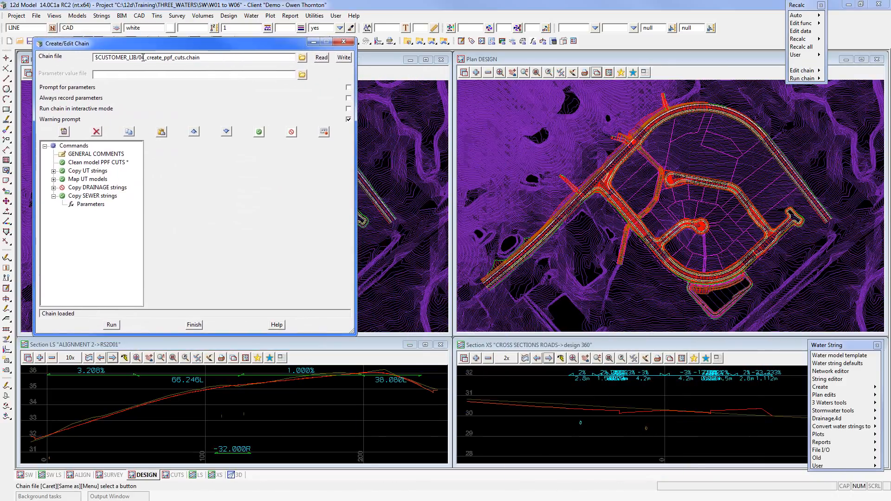
{"action": "left_click_drag", "start_coordinate": [147, 58], "coordinate": [201, 59]}
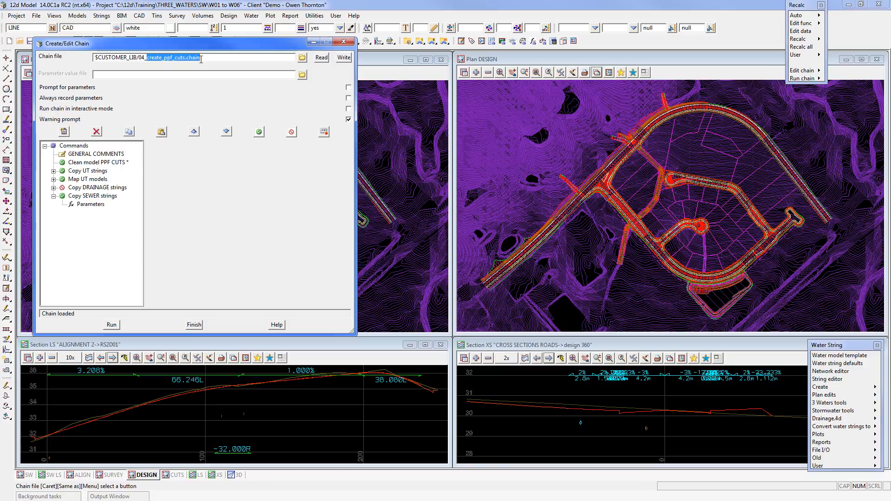
{"action": "left_click", "coordinate": [302, 57]}
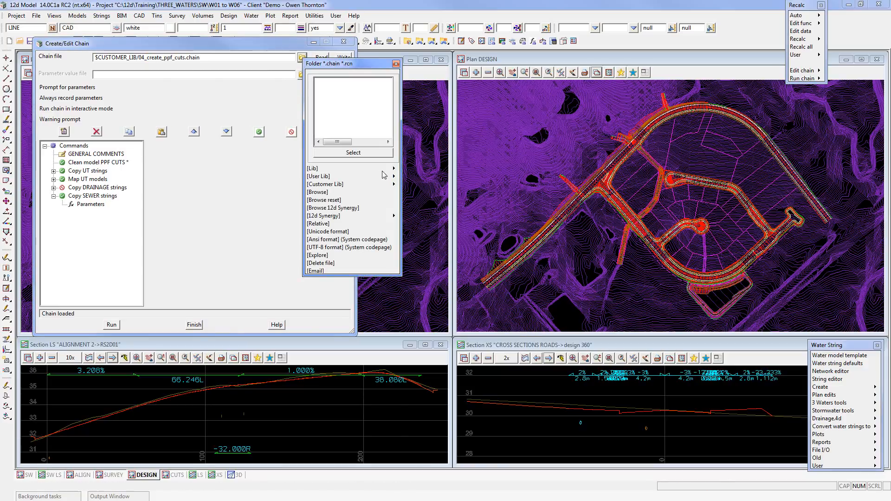
{"action": "mouse_move", "coordinate": [393, 169]}
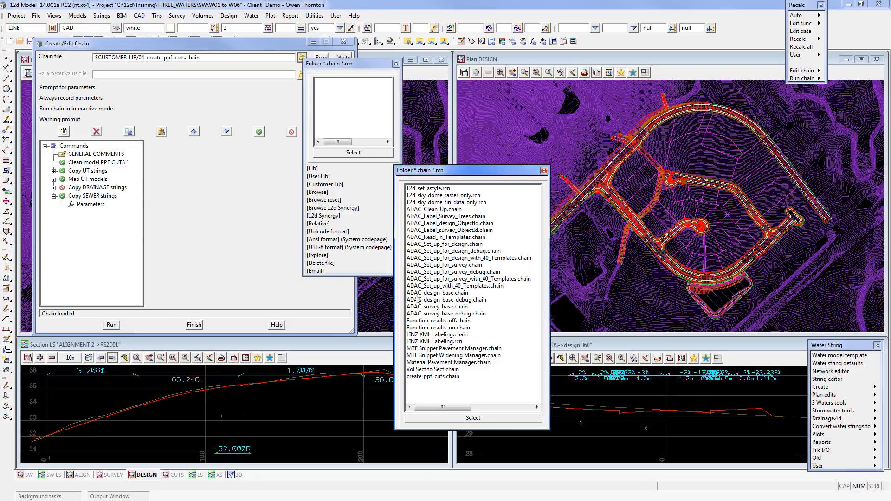
{"action": "left_click", "coordinate": [395, 65]}
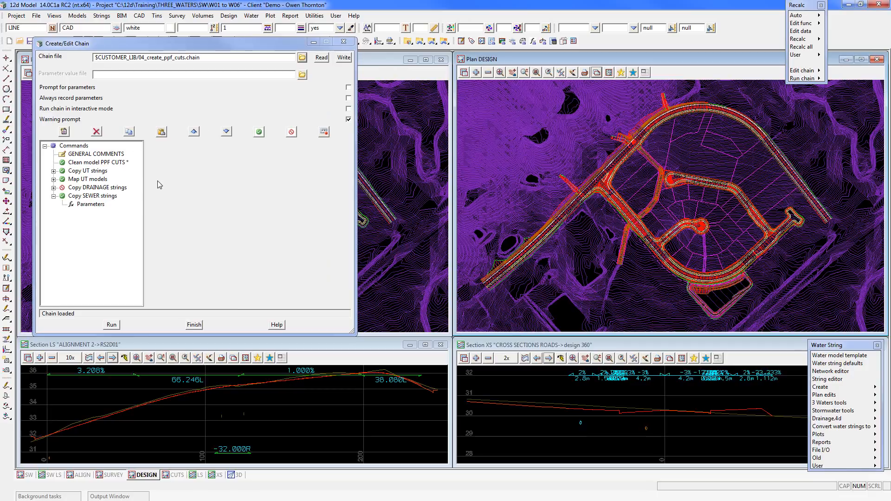
- Bring up the CUTS plan view, check which models are on it, and turn on the string names
{"action": "left_click", "coordinate": [175, 474]}
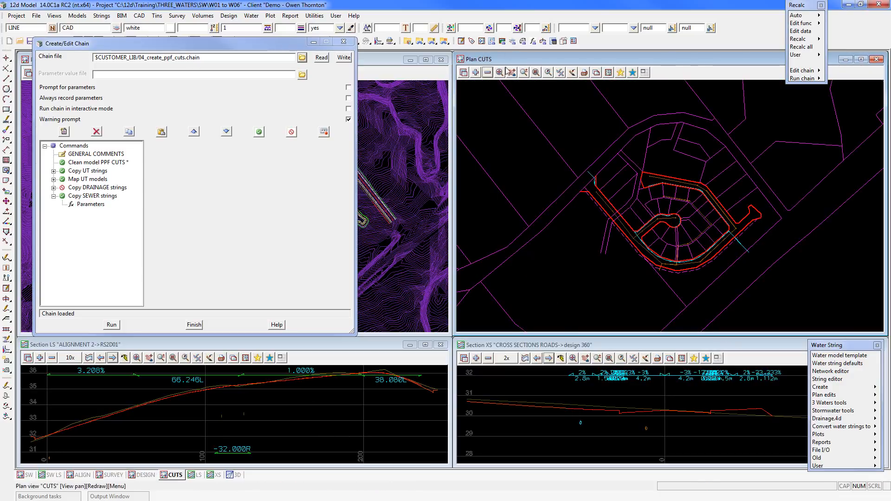
{"action": "left_click", "coordinate": [487, 72]}
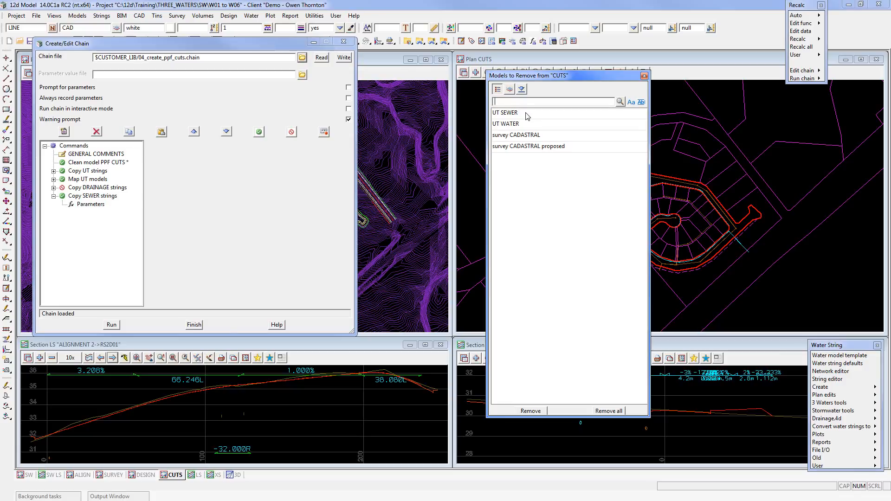
{"action": "left_click", "coordinate": [644, 76]}
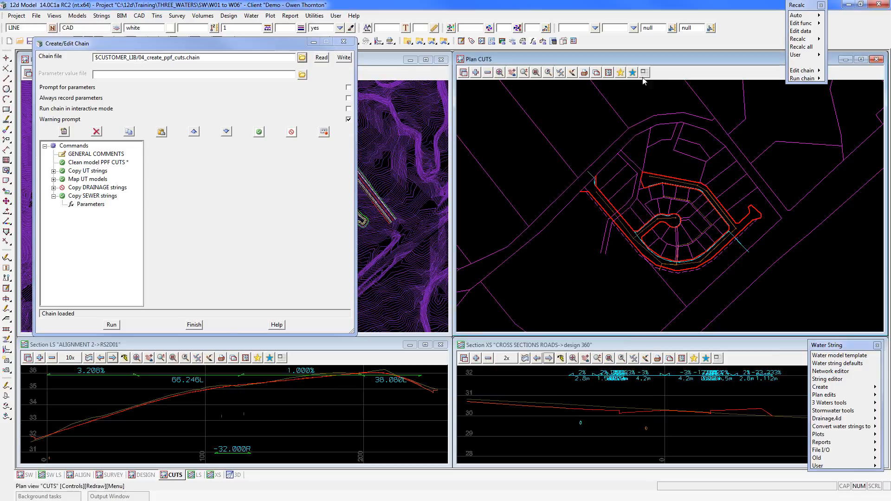
{"action": "left_click", "coordinate": [560, 75]}
{"action": "left_click", "coordinate": [632, 198]}
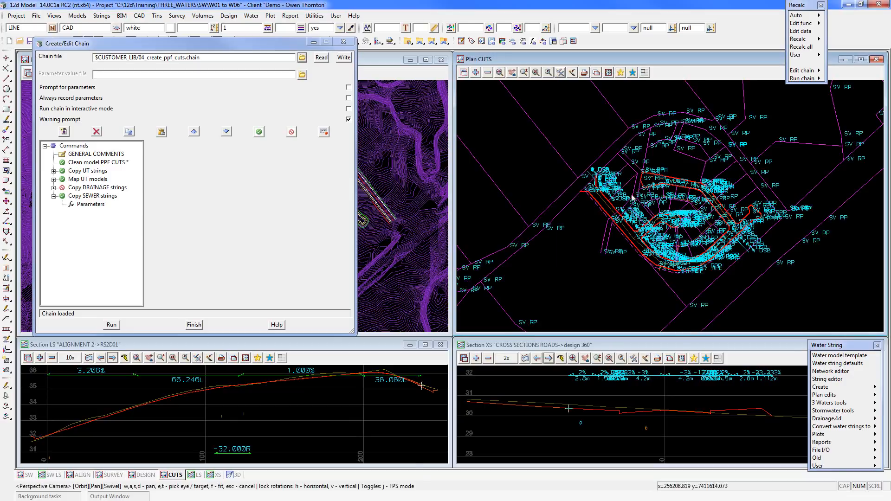
- Examine the string names on the cadastral boundaries, sewer line and water main along the road in the CUTS view
{"action": "scroll", "coordinate": [632, 197], "scroll_direction": "up", "scroll_amount": 10}
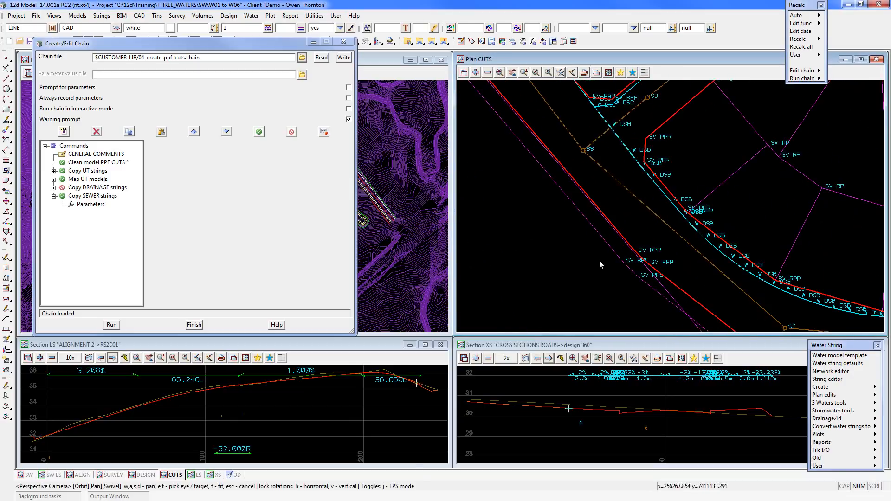
{"action": "scroll", "coordinate": [600, 264], "scroll_direction": "up", "scroll_amount": 3}
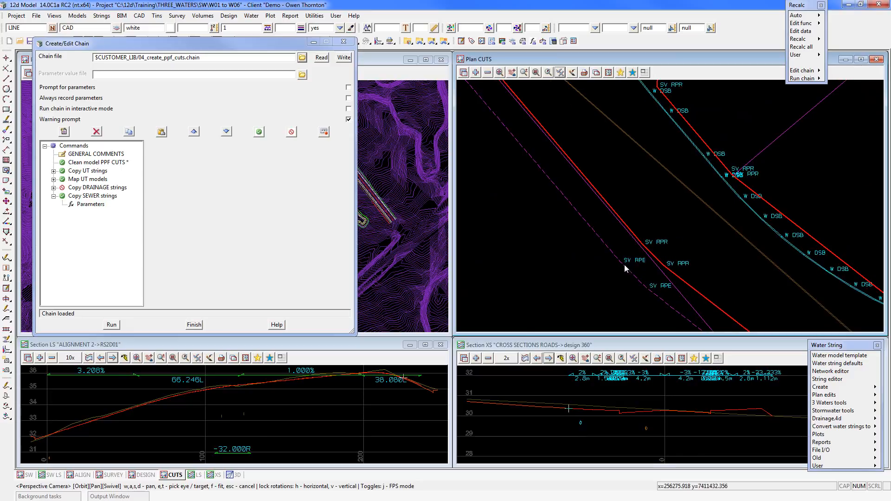
{"action": "scroll", "coordinate": [637, 268], "scroll_direction": "up", "scroll_amount": 2}
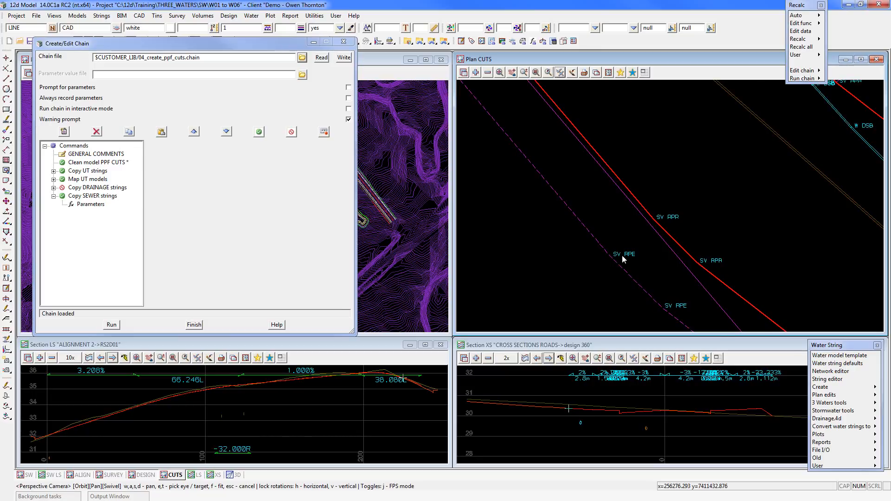
{"action": "scroll", "coordinate": [623, 258], "scroll_direction": "down", "scroll_amount": 2}
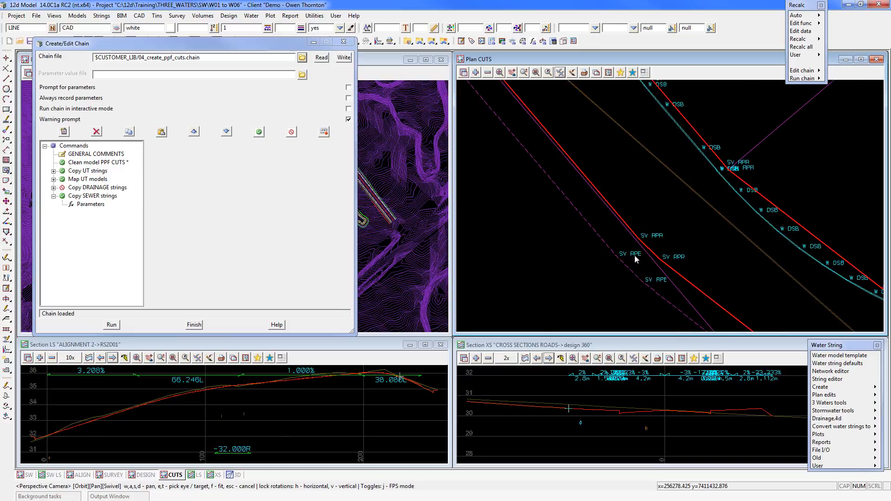
{"action": "scroll", "coordinate": [591, 191], "scroll_direction": "up", "scroll_amount": 4}
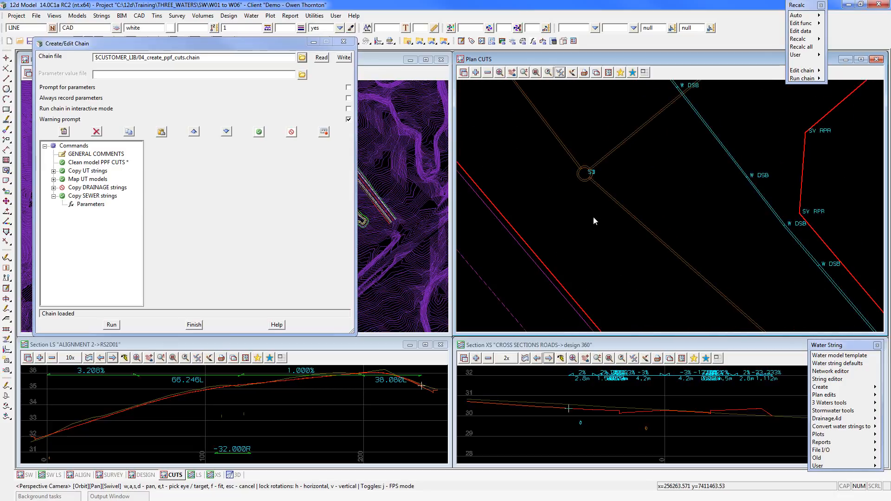
{"action": "scroll", "coordinate": [593, 217], "scroll_direction": "down", "scroll_amount": 2}
{"action": "scroll", "coordinate": [691, 196], "scroll_direction": "up", "scroll_amount": 2}
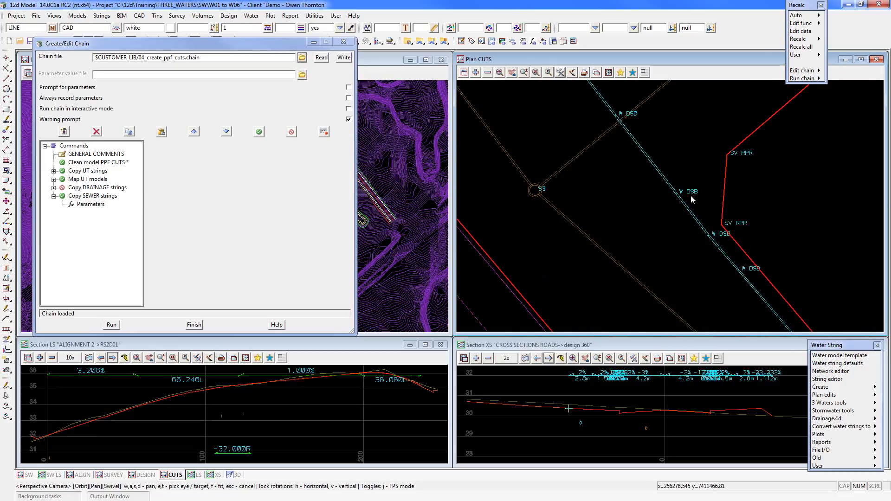
{"action": "scroll", "coordinate": [691, 196], "scroll_direction": "up", "scroll_amount": 1}
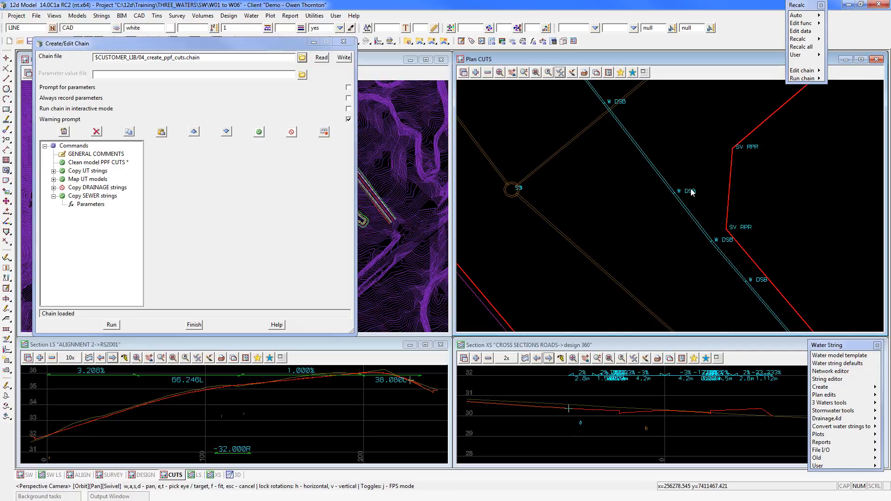
{"action": "scroll", "coordinate": [638, 199], "scroll_direction": "down", "scroll_amount": 2}
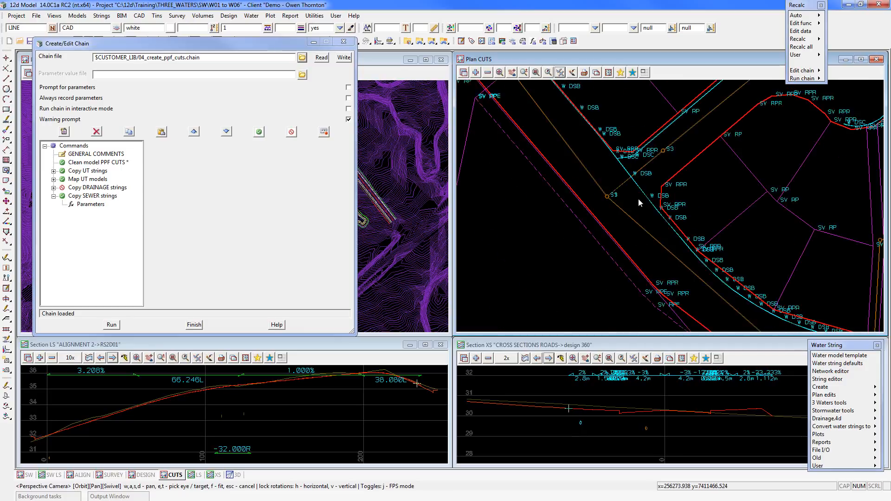
{"action": "scroll", "coordinate": [638, 199], "scroll_direction": "down", "scroll_amount": 2}
{"action": "scroll", "coordinate": [562, 239], "scroll_direction": "down", "scroll_amount": 2}
{"action": "scroll", "coordinate": [559, 245], "scroll_direction": "down", "scroll_amount": 1}
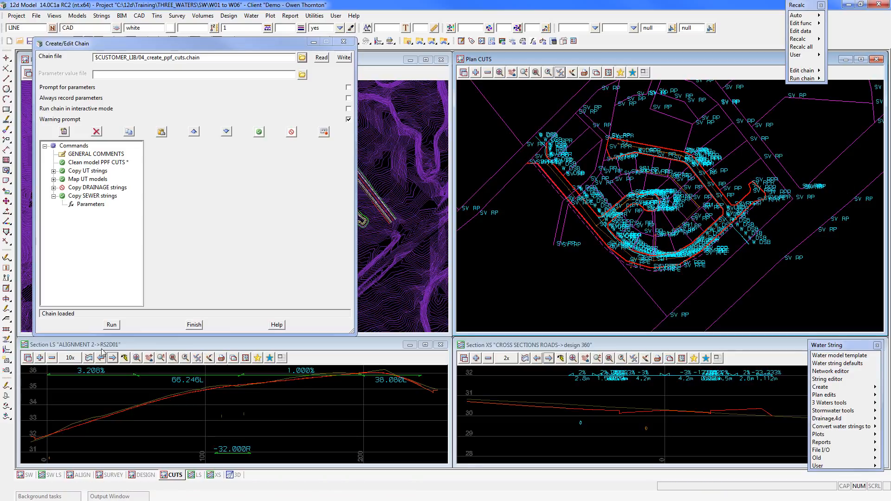
- Run the chain, and take UT SEWER, UT WATER, survey CADASTRAL and survey CADASTRAL proposed off the CUTS view
{"action": "left_click", "coordinate": [112, 325]}
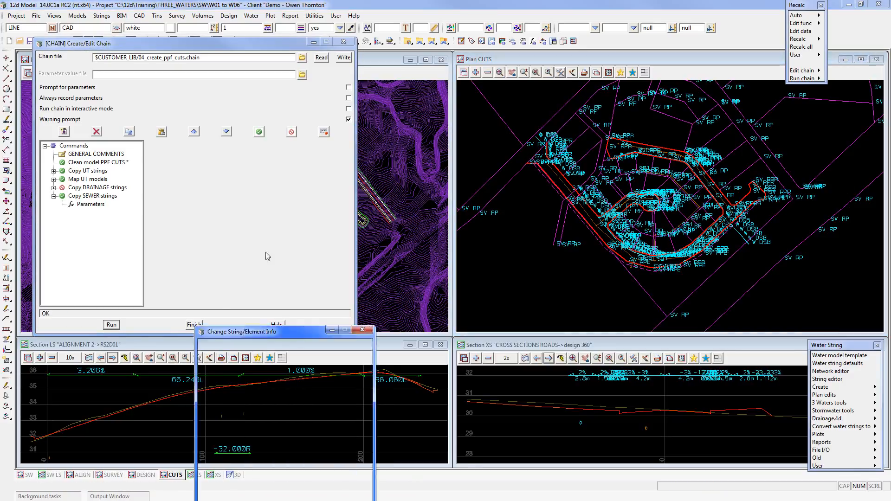
{"action": "left_click", "coordinate": [487, 73]}
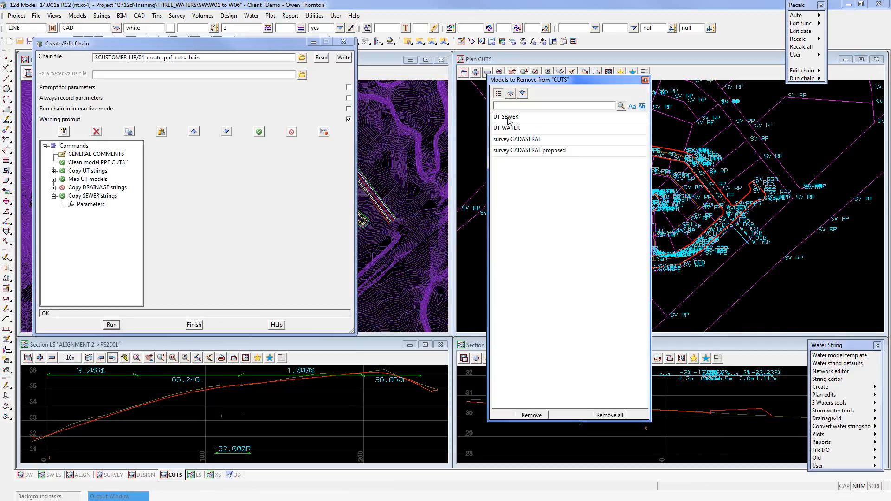
{"action": "left_click_drag", "start_coordinate": [509, 118], "coordinate": [518, 184]}
{"action": "left_click", "coordinate": [531, 415]}
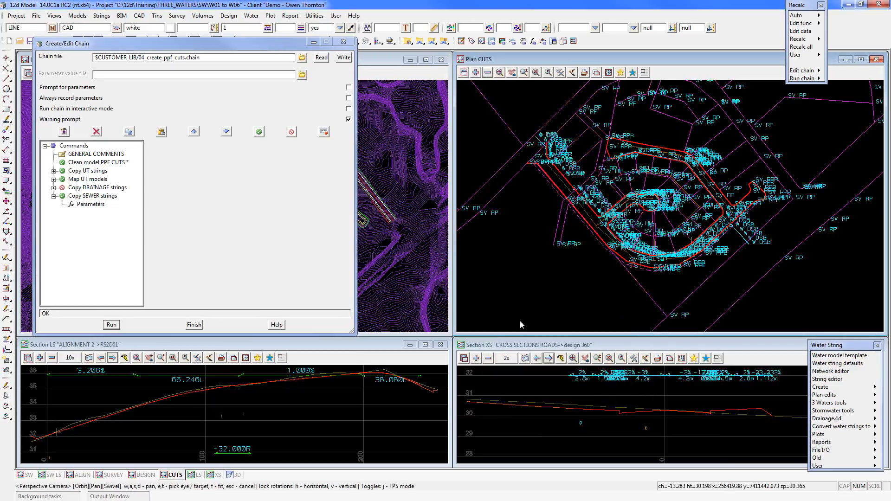
- Add the models PPF CUTS 2D, PPF CUTS SEWER and PPF CUTS UT to the CUTS view
{"action": "left_click", "coordinate": [475, 73]}
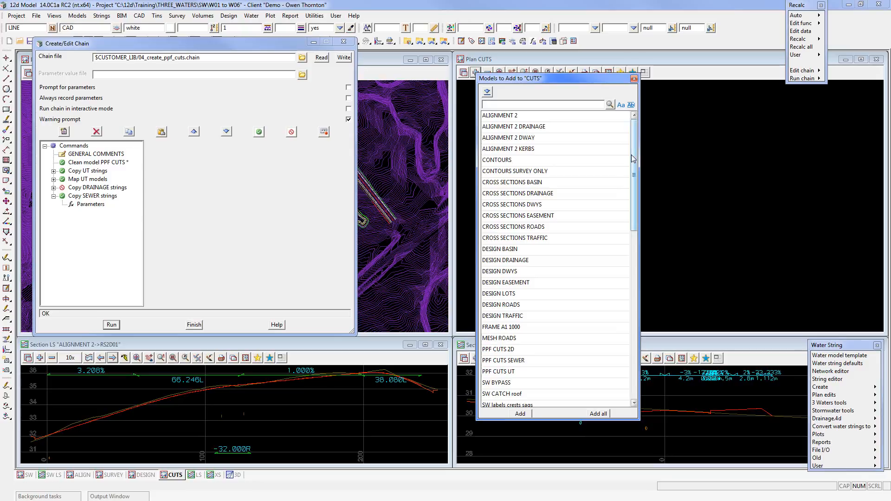
{"action": "scroll", "coordinate": [634, 188], "scroll_direction": "down", "scroll_amount": 2}
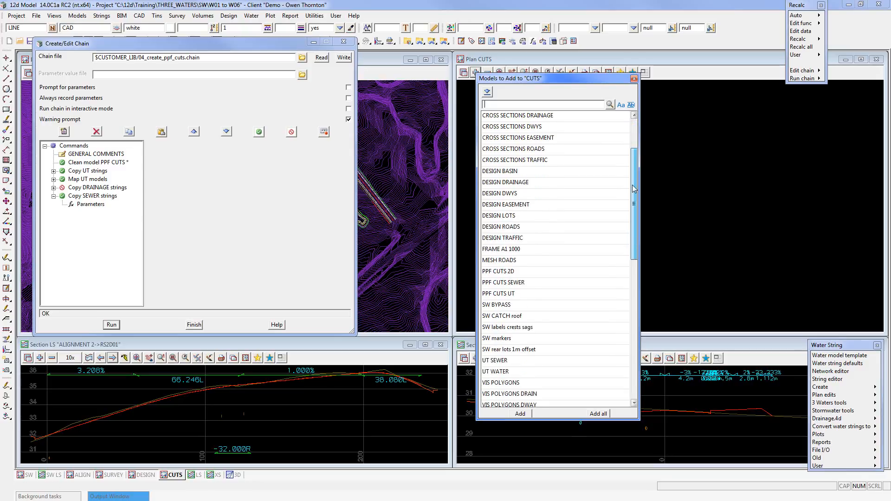
{"action": "left_click", "coordinate": [494, 275]}
{"action": "left_click", "coordinate": [494, 283], "text": "ctrl"}
{"action": "left_click", "coordinate": [494, 294], "text": "ctrl"}
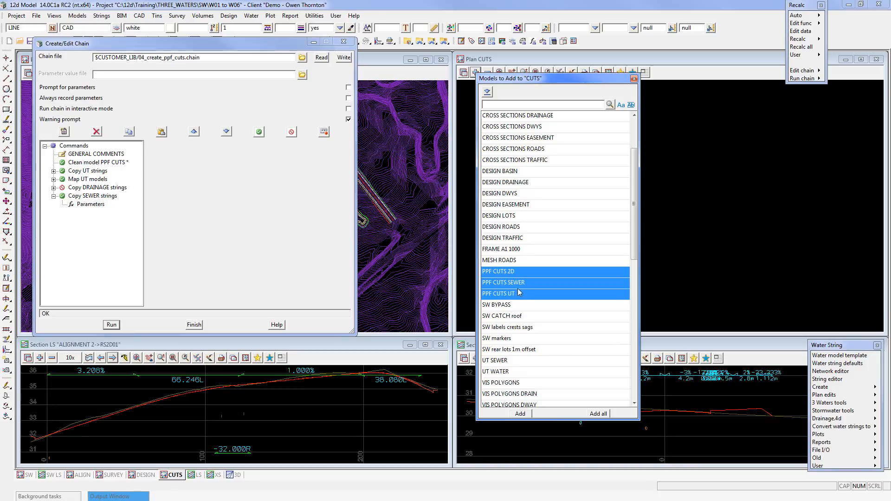
{"action": "left_click", "coordinate": [519, 413]}
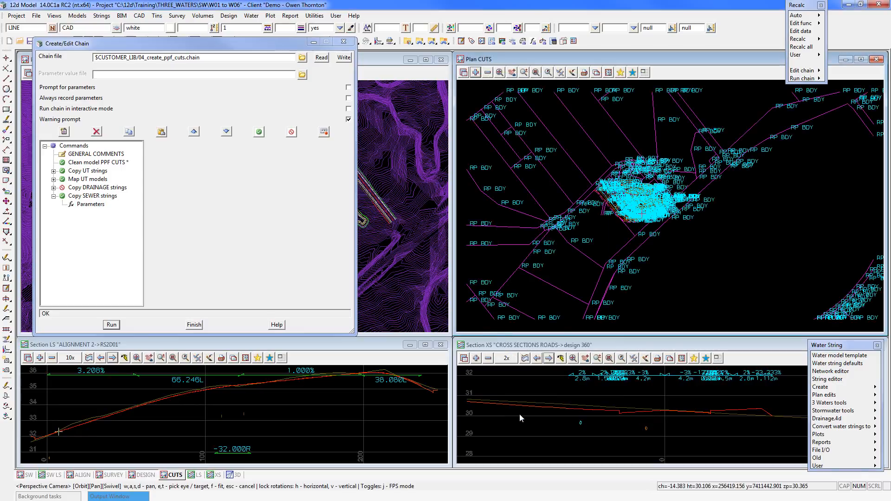
- Examine the mapped string names on the boundary, water and sewer strings around the road intersection
{"action": "scroll", "coordinate": [705, 210], "scroll_direction": "up", "scroll_amount": 5}
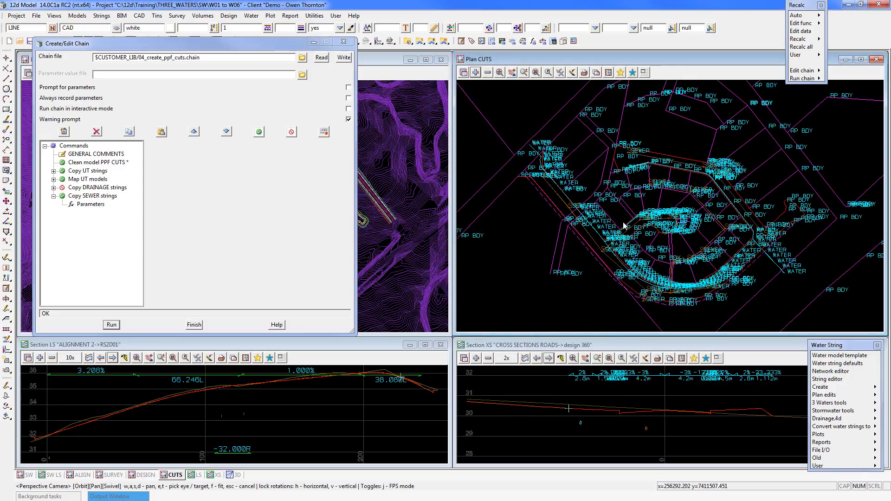
{"action": "scroll", "coordinate": [519, 132], "scroll_direction": "up", "scroll_amount": 5}
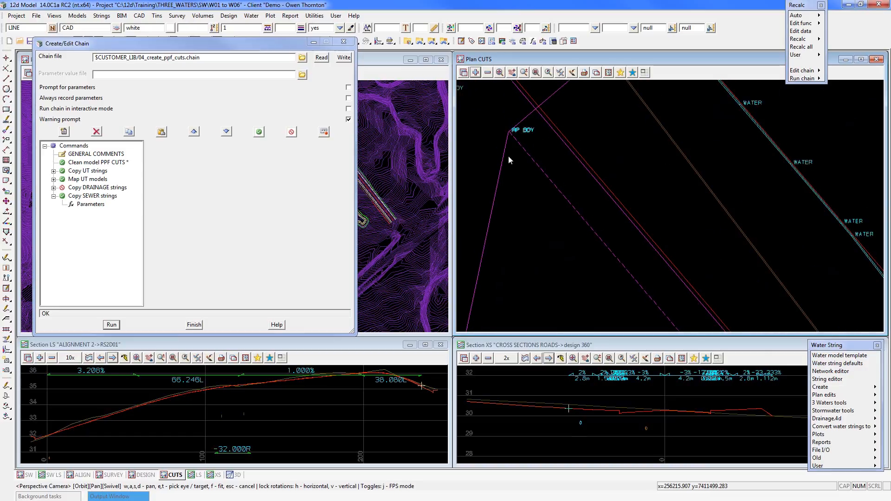
{"action": "scroll", "coordinate": [508, 148], "scroll_direction": "down", "scroll_amount": 2}
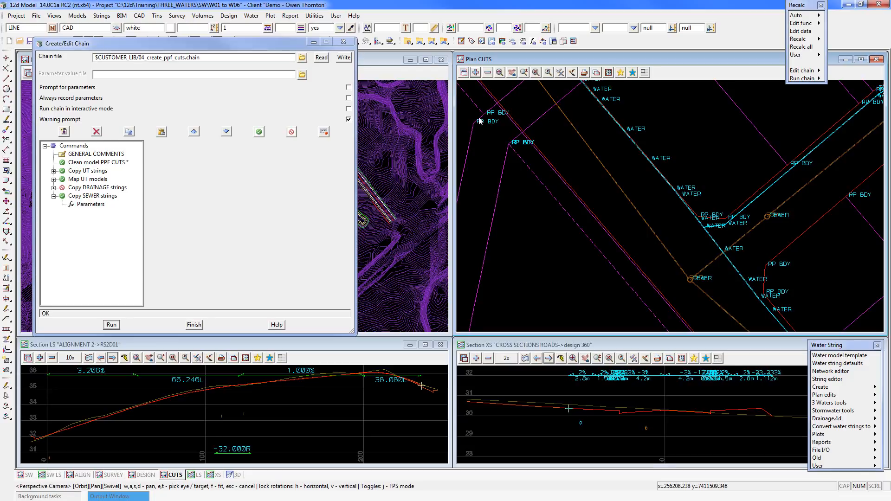
{"action": "scroll", "coordinate": [479, 120], "scroll_direction": "up", "scroll_amount": 2}
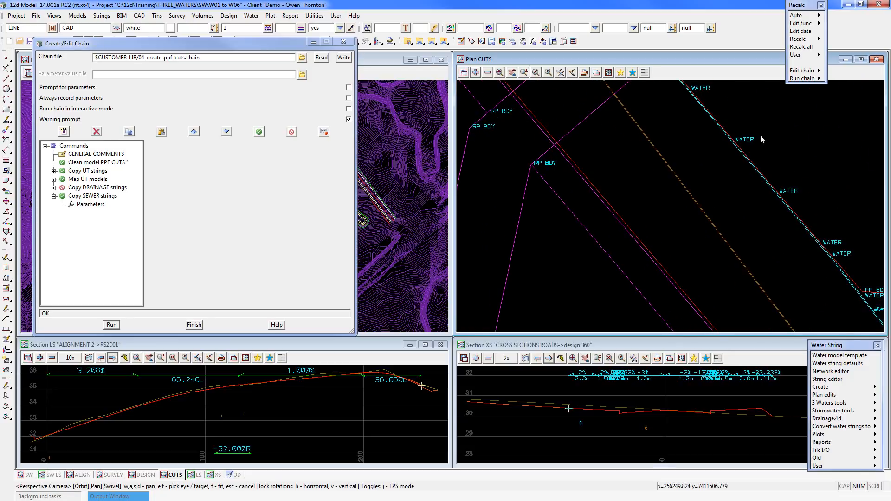
{"action": "scroll", "coordinate": [759, 135], "scroll_direction": "up", "scroll_amount": 4}
{"action": "scroll", "coordinate": [583, 191], "scroll_direction": "down", "scroll_amount": 5}
{"action": "scroll", "coordinate": [584, 146], "scroll_direction": "down", "scroll_amount": 3}
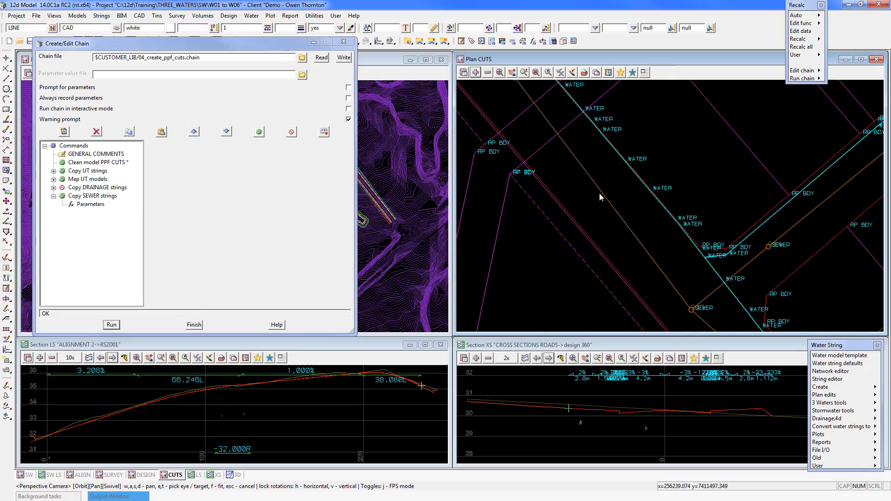
- Review the list of models switched on in the CUTS view
{"action": "scroll", "coordinate": [599, 193], "scroll_direction": "down", "scroll_amount": 3}
{"action": "scroll", "coordinate": [678, 286], "scroll_direction": "up", "scroll_amount": 4}
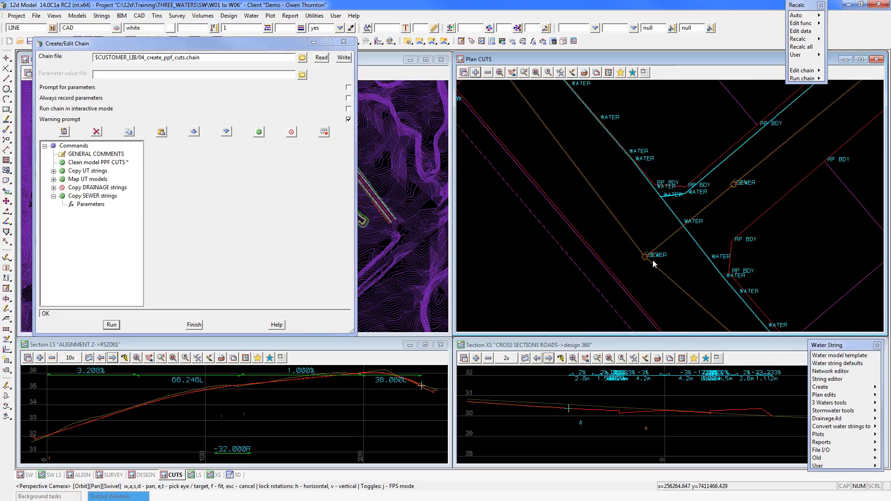
{"action": "left_click", "coordinate": [488, 72]}
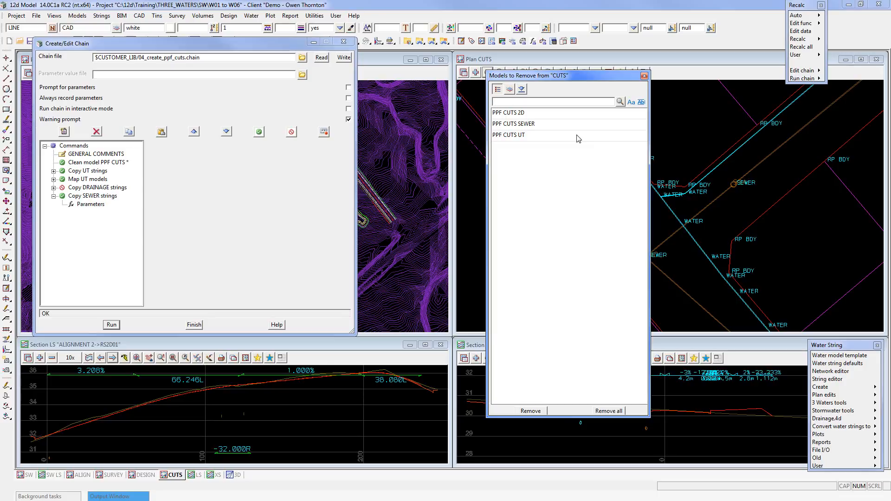
{"action": "left_click", "coordinate": [645, 76]}
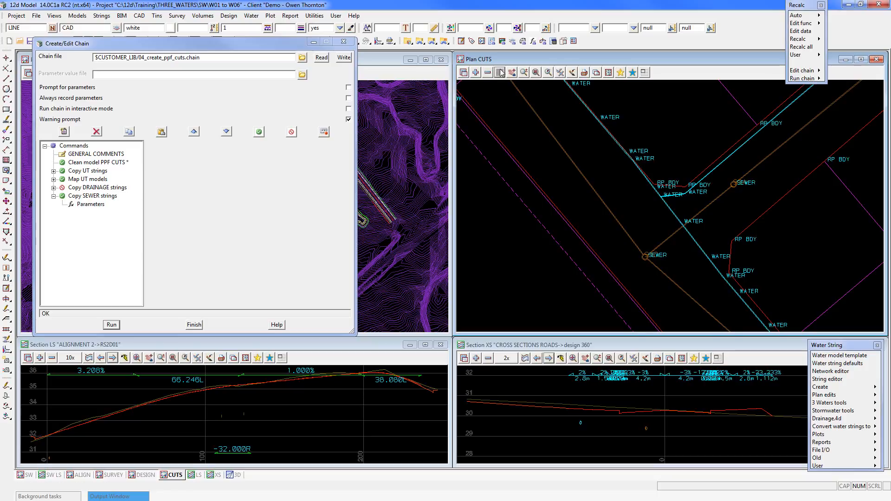
{"action": "left_click", "coordinate": [487, 73]}
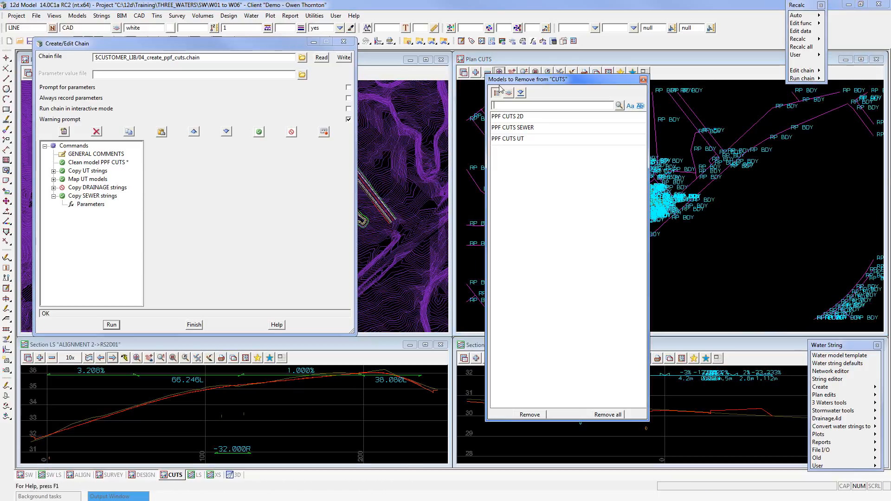
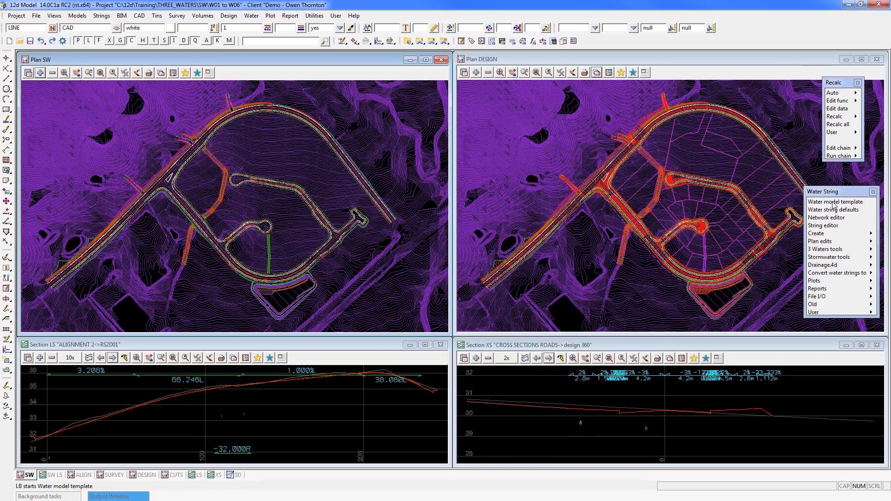
- Open the Water Model Template tool for reading a drainage template
{"action": "left_click", "coordinate": [833, 202]}
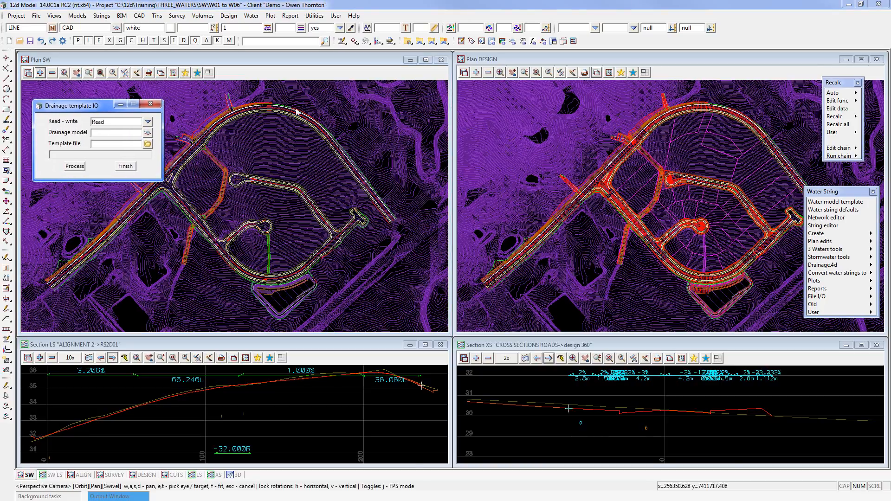
{"action": "left_click", "coordinate": [342, 41]}
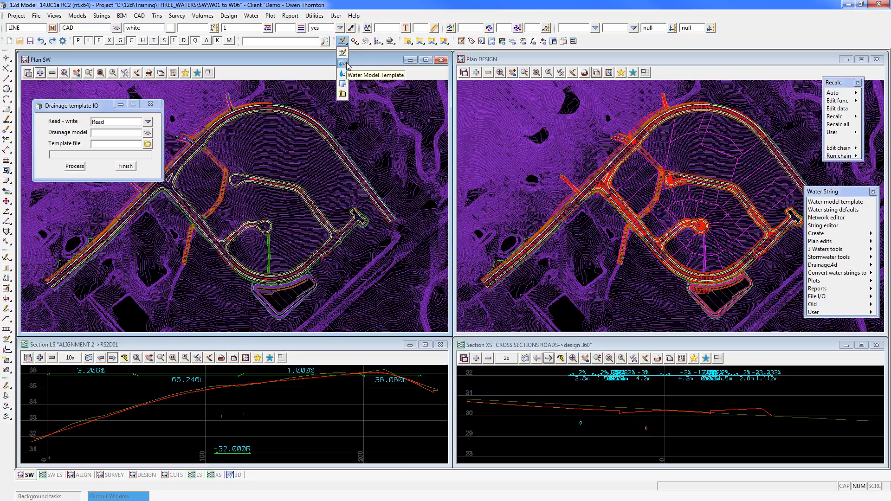
{"action": "left_click", "coordinate": [347, 65]}
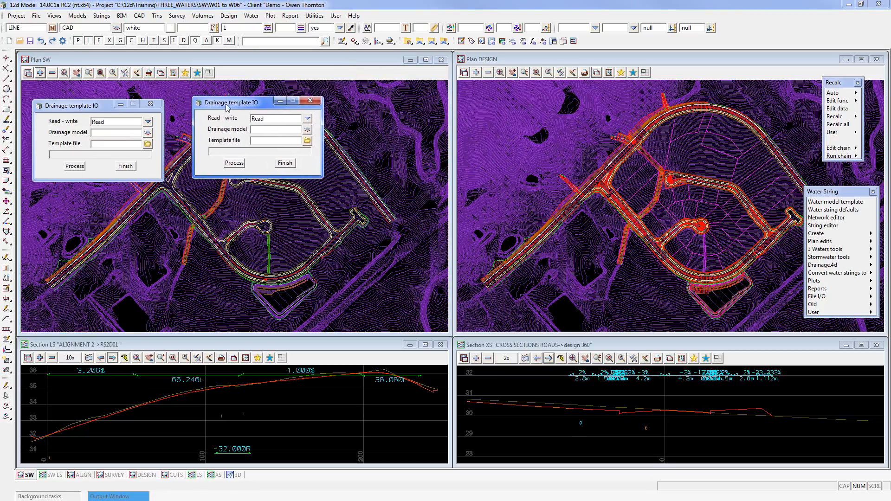
{"action": "left_click", "coordinate": [269, 166]}
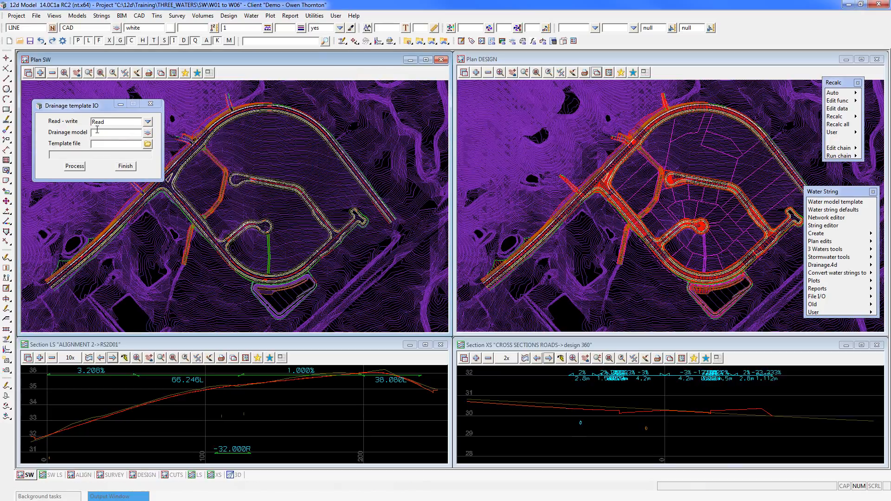
- Keep the drainage template in Read mode and choose water_model_template_QUDM.12da from the customer library as the template file
{"action": "left_click_drag", "start_coordinate": [82, 108], "coordinate": [77, 94]}
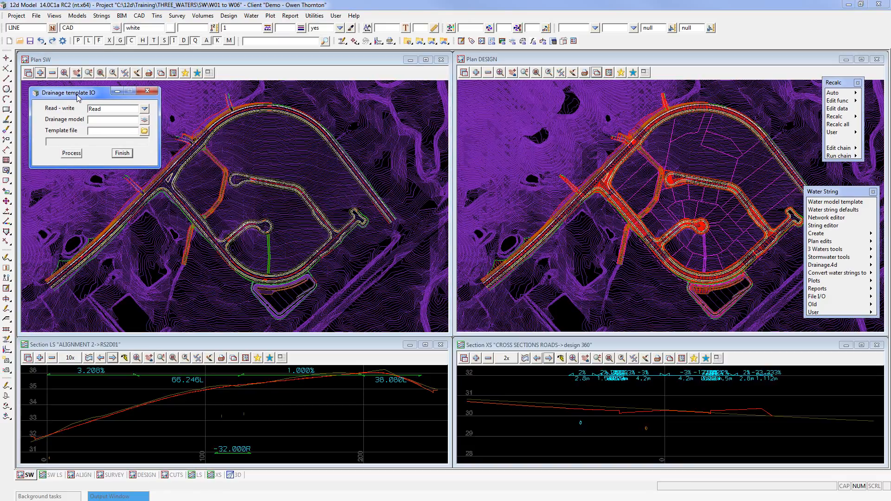
{"action": "left_click", "coordinate": [145, 110]}
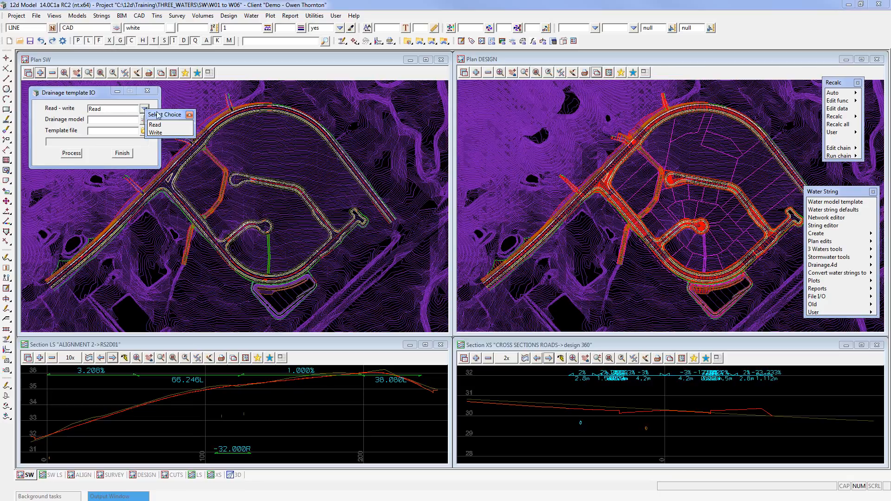
{"action": "left_click", "coordinate": [190, 117]}
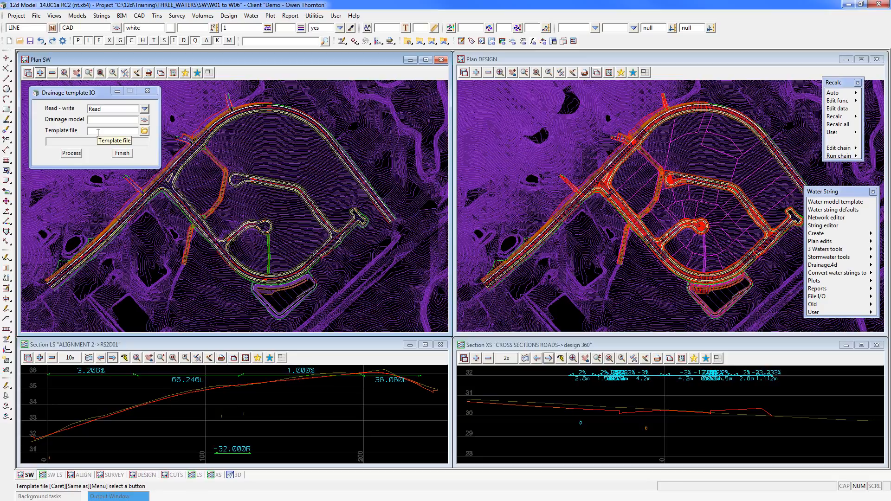
{"action": "left_click", "coordinate": [144, 131]}
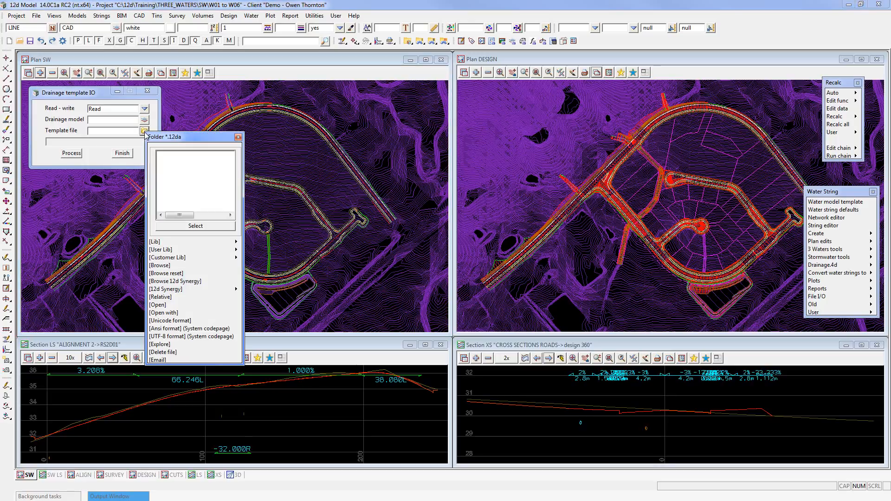
{"action": "mouse_move", "coordinate": [228, 258]}
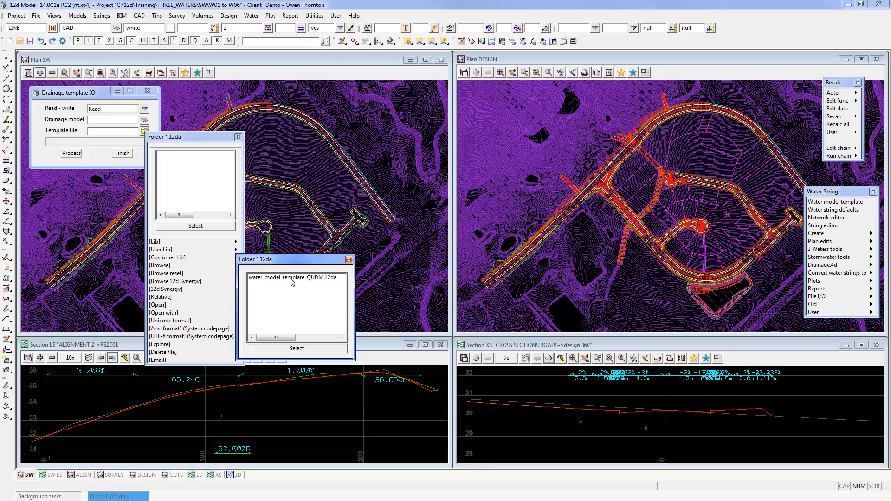
{"action": "double_click", "coordinate": [292, 279]}
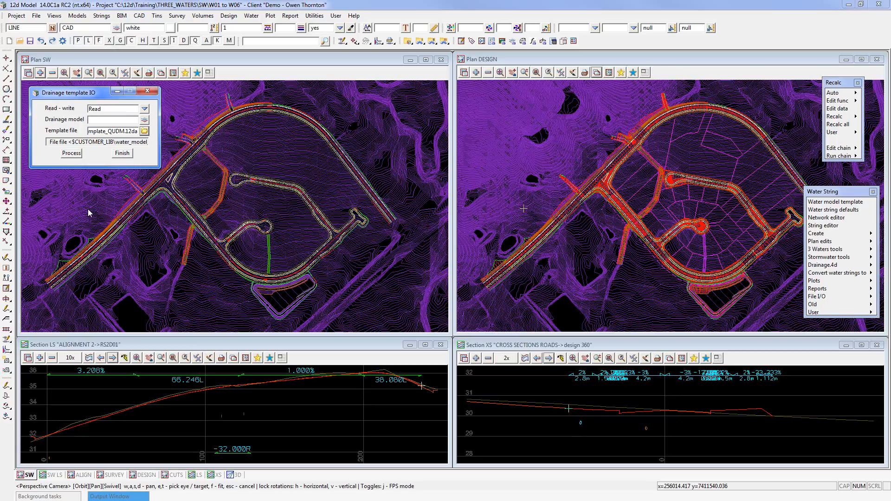
- Set the drainage model to SW,SW, process the template into it and finish
{"action": "type", "text": "SW,SW"}
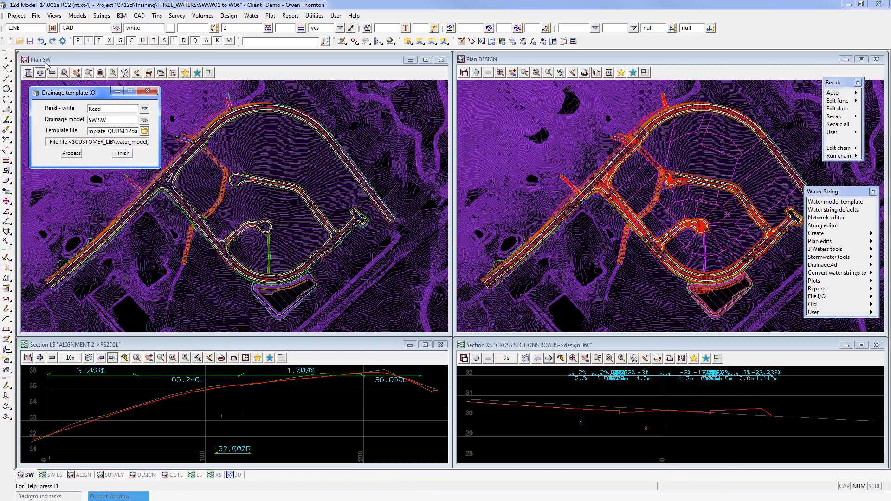
{"action": "left_click", "coordinate": [72, 154]}
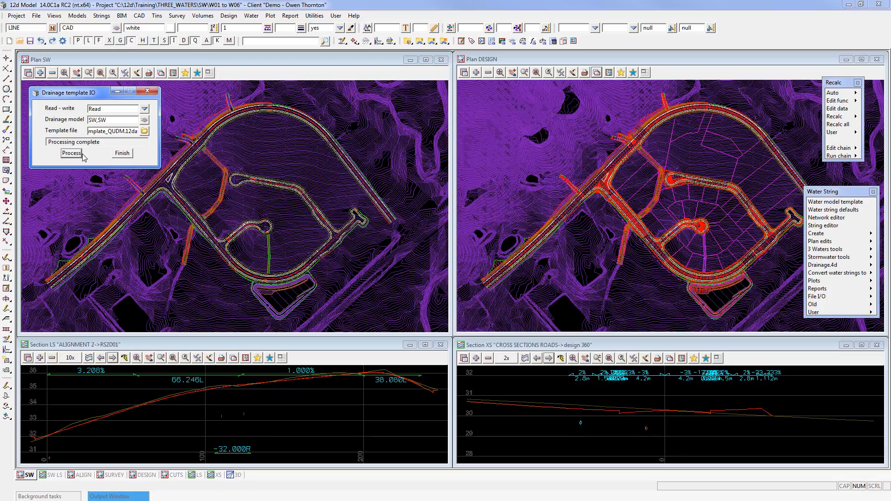
{"action": "left_click", "coordinate": [122, 153]}
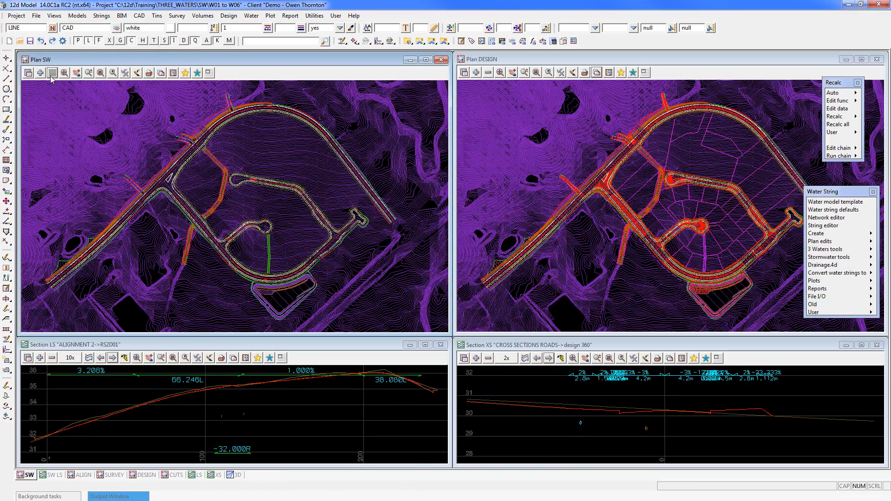
- Check for model SW among the models on the SW view and look it up in the String Information Table
{"action": "left_click", "coordinate": [52, 72]}
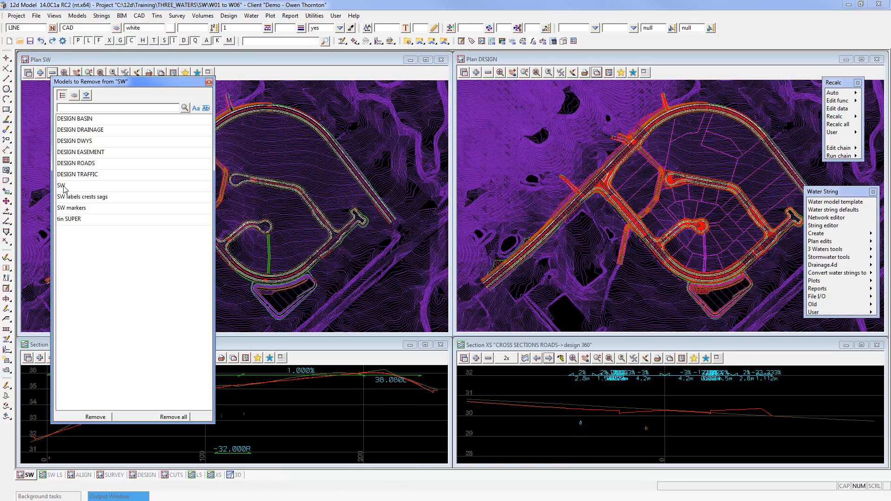
{"action": "left_click", "coordinate": [209, 82]}
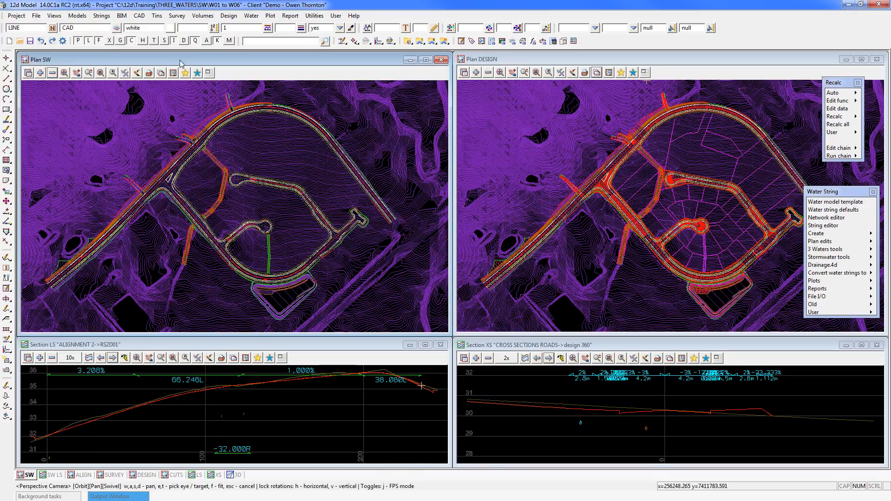
{"action": "left_click", "coordinate": [77, 15]}
{"action": "left_click", "coordinate": [103, 82]}
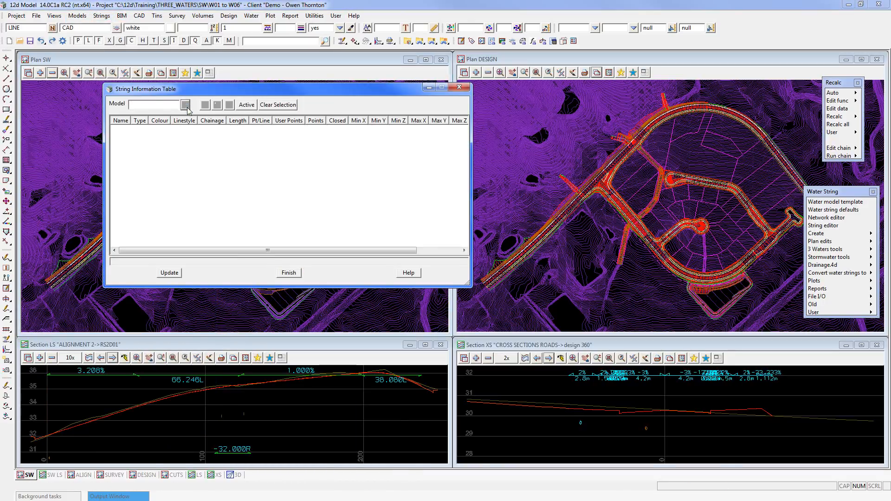
{"action": "left_click", "coordinate": [185, 104]}
{"action": "left_click", "coordinate": [199, 404]}
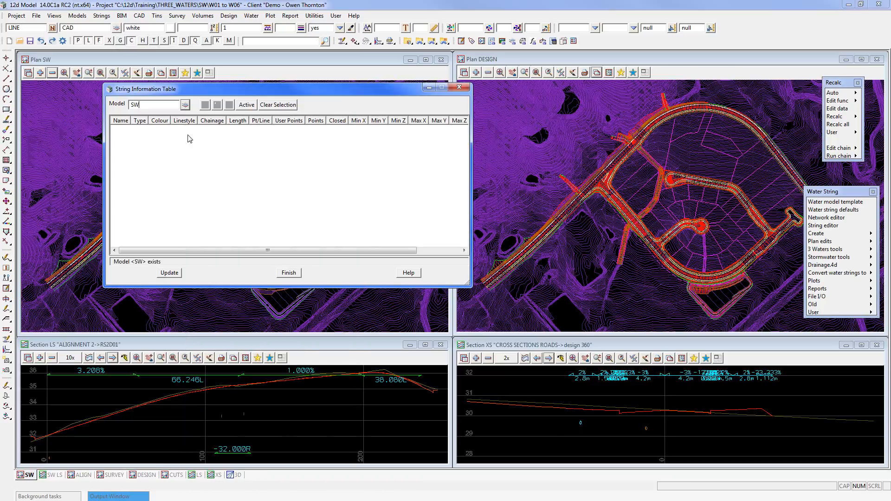
{"action": "left_click", "coordinate": [288, 273]}
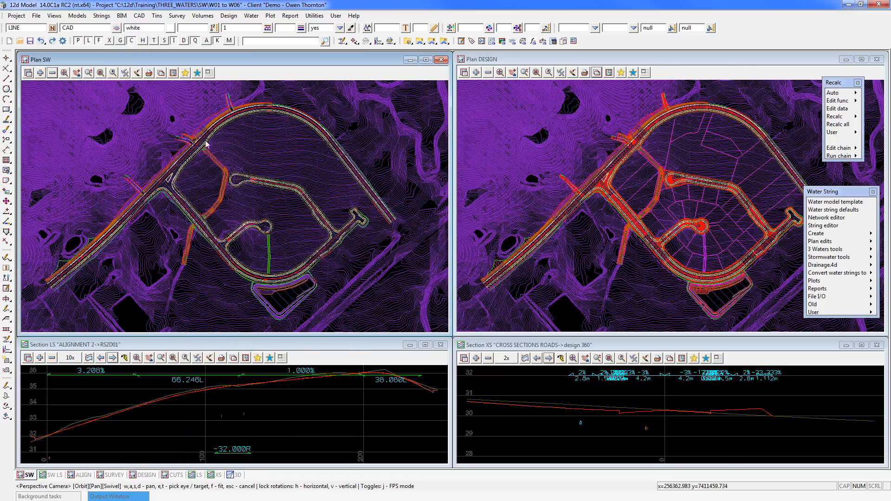
- Open the Model Attributes of model SW and enlarge the window to show more of the attribute list
{"action": "left_click", "coordinate": [77, 16]}
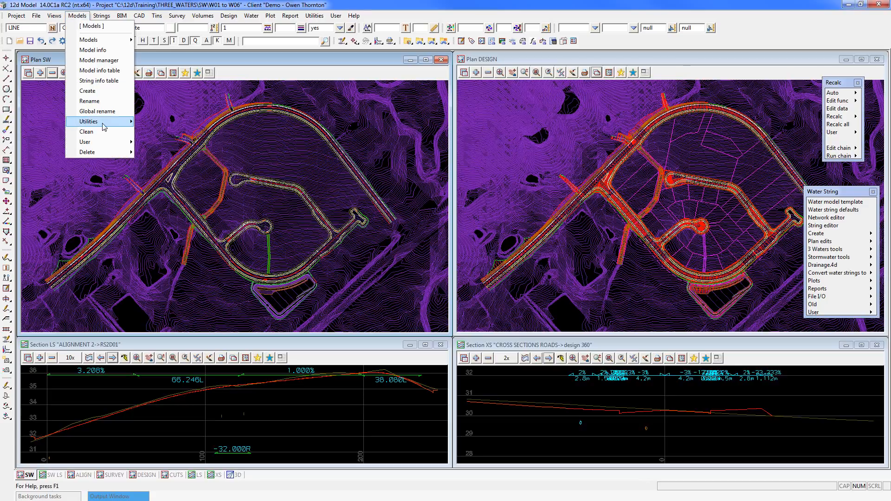
{"action": "mouse_move", "coordinate": [104, 126]}
{"action": "left_click", "coordinate": [161, 135]}
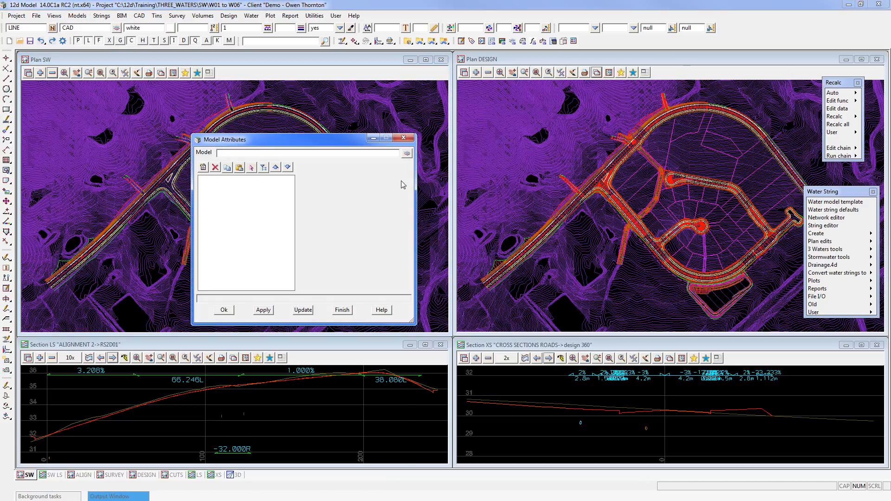
{"action": "left_click", "coordinate": [407, 155]}
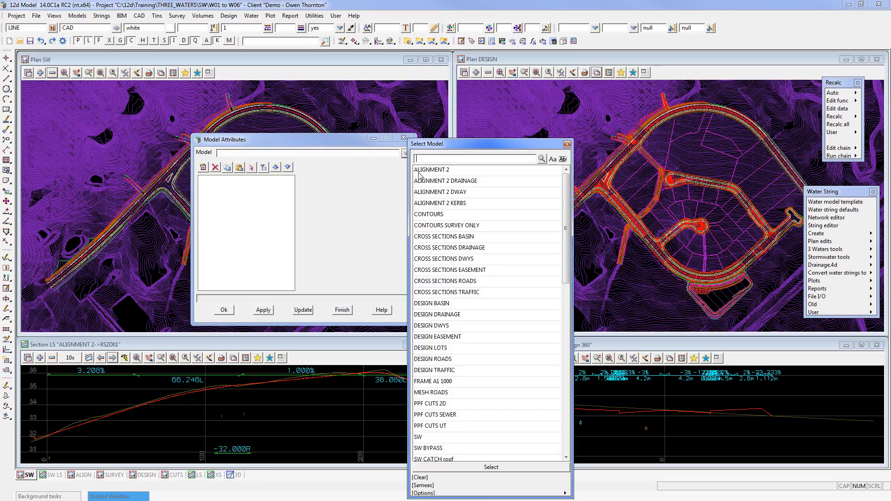
{"action": "left_click", "coordinate": [427, 438]}
{"action": "left_click", "coordinate": [428, 439]}
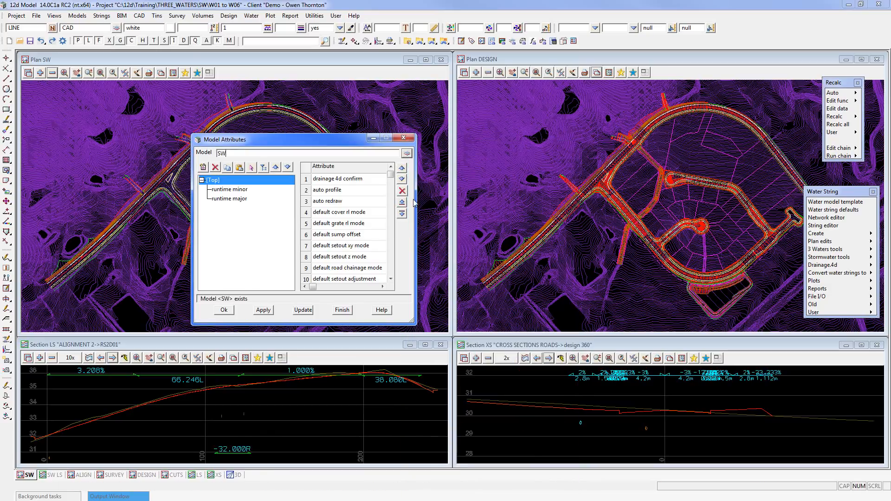
{"action": "left_click_drag", "start_coordinate": [416, 134], "coordinate": [610, 1]}
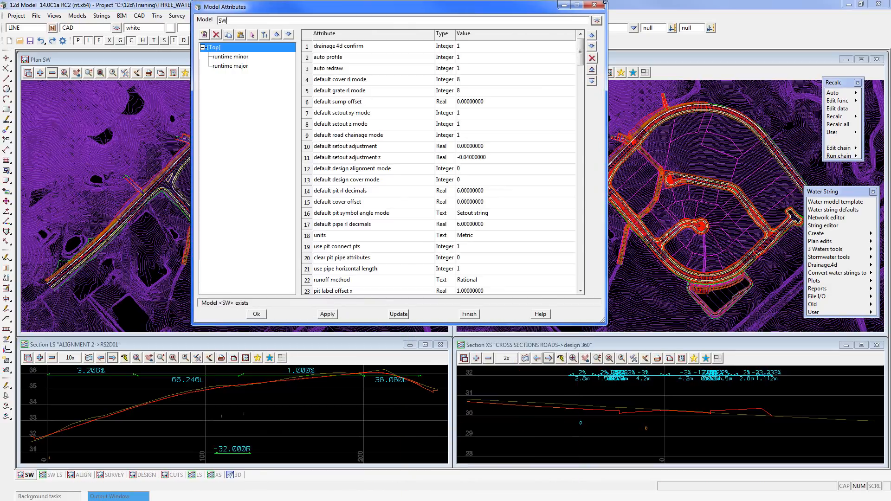
{"action": "left_click_drag", "start_coordinate": [619, 339], "coordinate": [753, 472]}
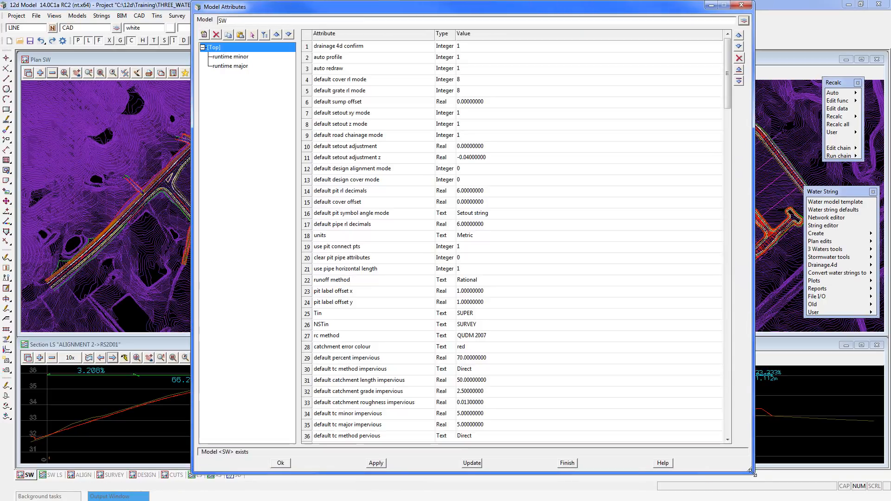
- Examine the top-level attributes of model SW and its runtime minor and runtime major attribute groups
{"action": "left_click_drag", "start_coordinate": [731, 92], "coordinate": [761, 449]}
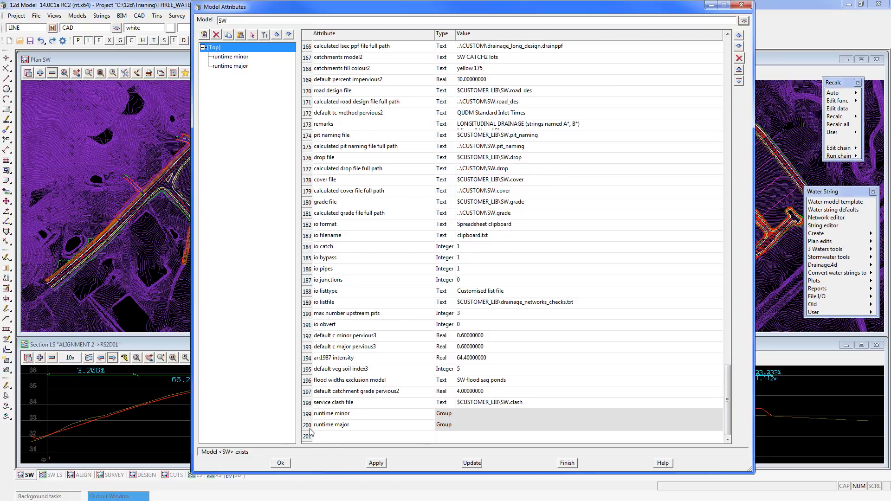
{"action": "left_click", "coordinate": [227, 56]}
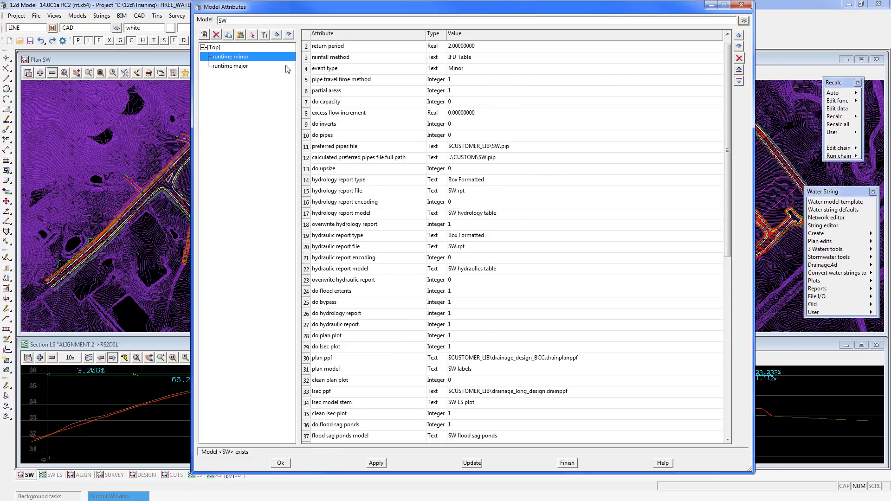
{"action": "left_click_drag", "start_coordinate": [729, 135], "coordinate": [734, 335]}
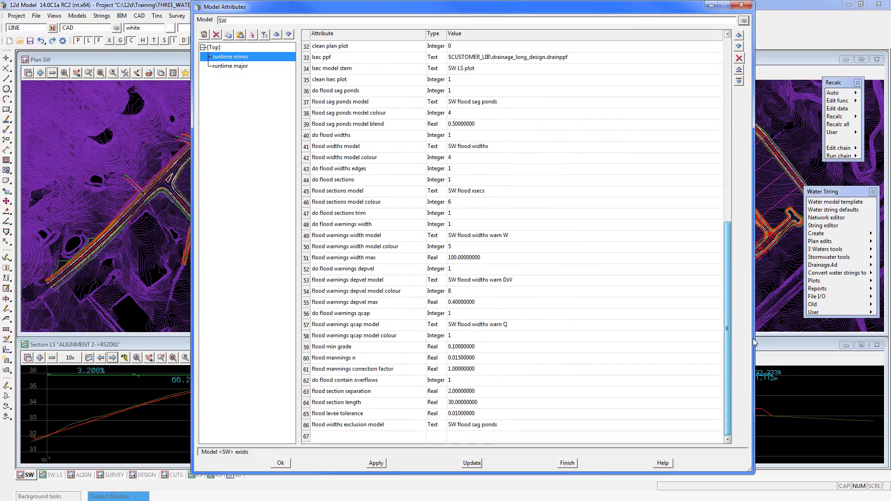
{"action": "left_click", "coordinate": [234, 68]}
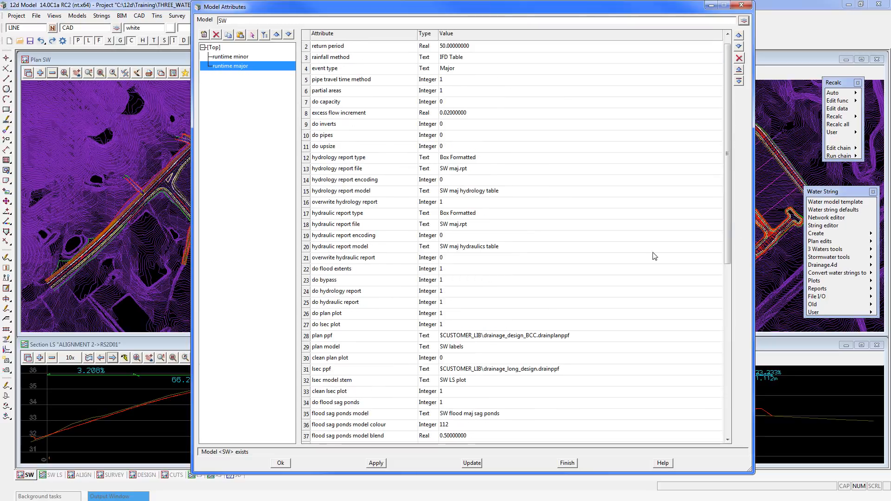
{"action": "left_click_drag", "start_coordinate": [727, 215], "coordinate": [734, 368]}
{"action": "scroll", "coordinate": [734, 368], "scroll_direction": "up", "scroll_amount": 8}
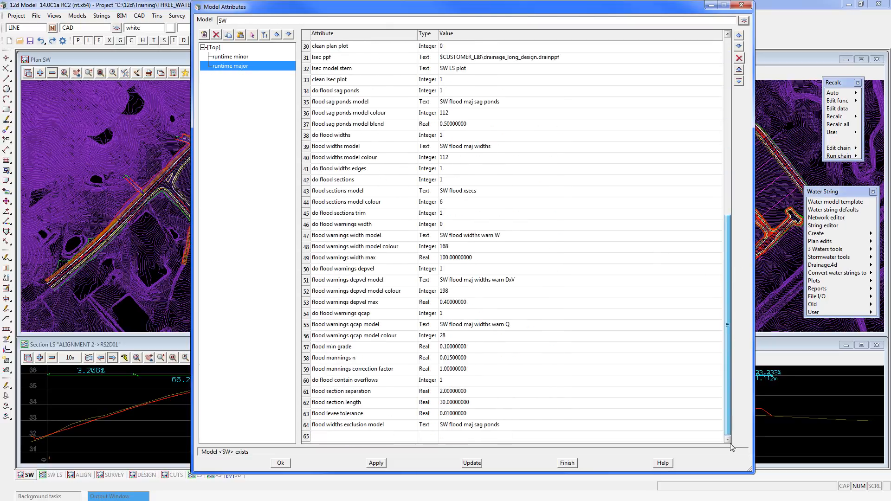
{"action": "left_click", "coordinate": [235, 57]}
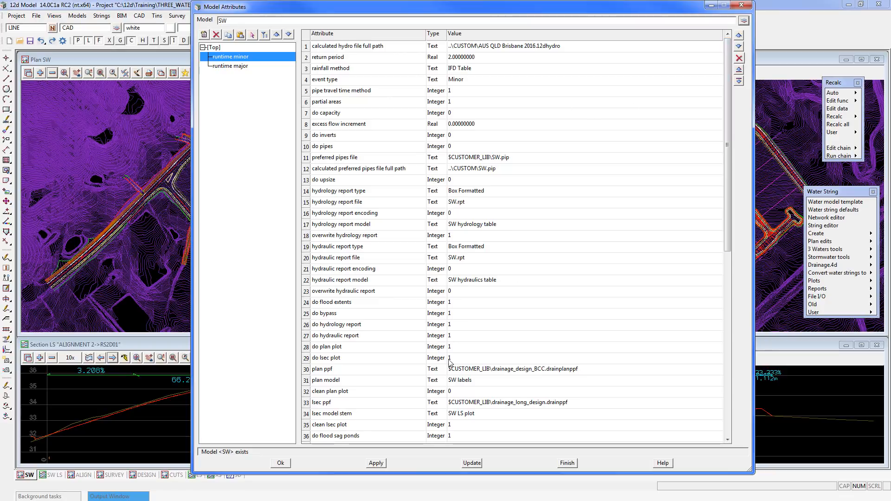
- Close the Model Attributes of SW and open the Water String defaults in the Project Settings with their sub-groups expanded
{"action": "left_click", "coordinate": [564, 465]}
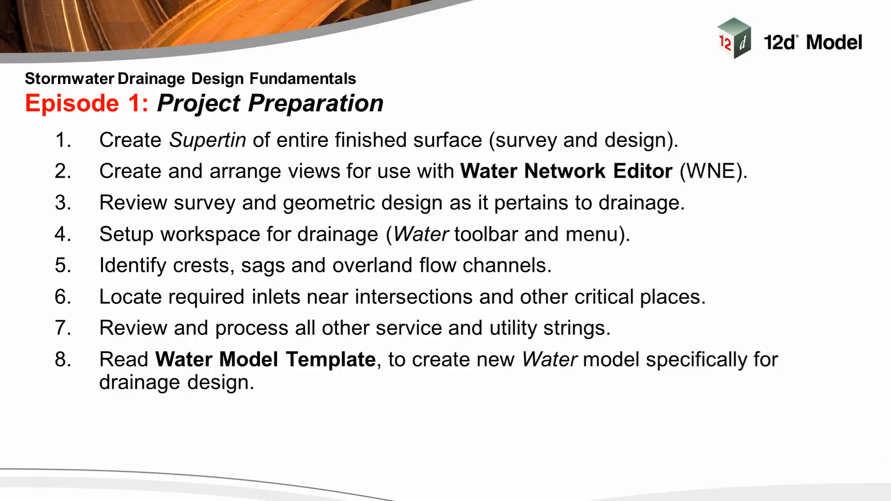
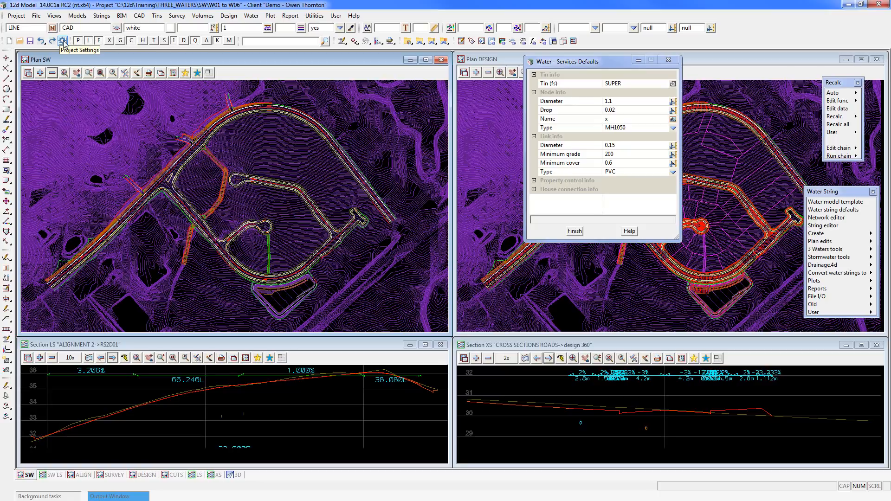
{"action": "left_click", "coordinate": [63, 41]}
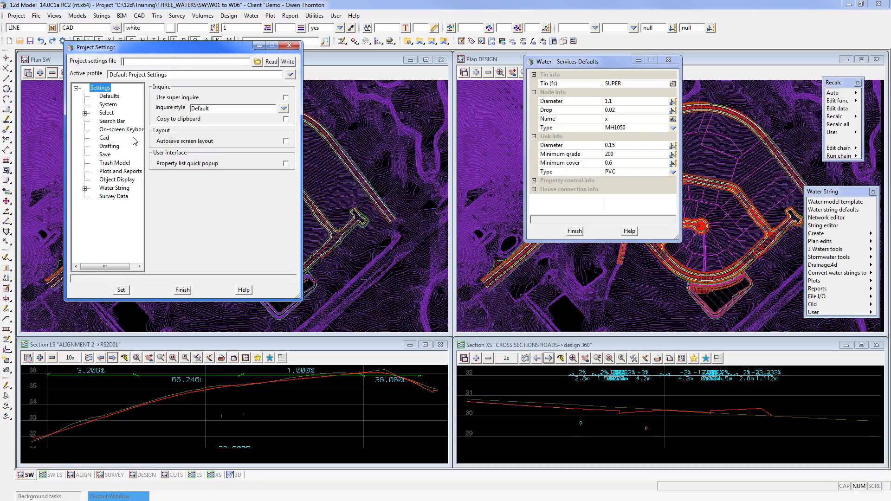
{"action": "left_click_drag", "start_coordinate": [594, 62], "coordinate": [408, 67]}
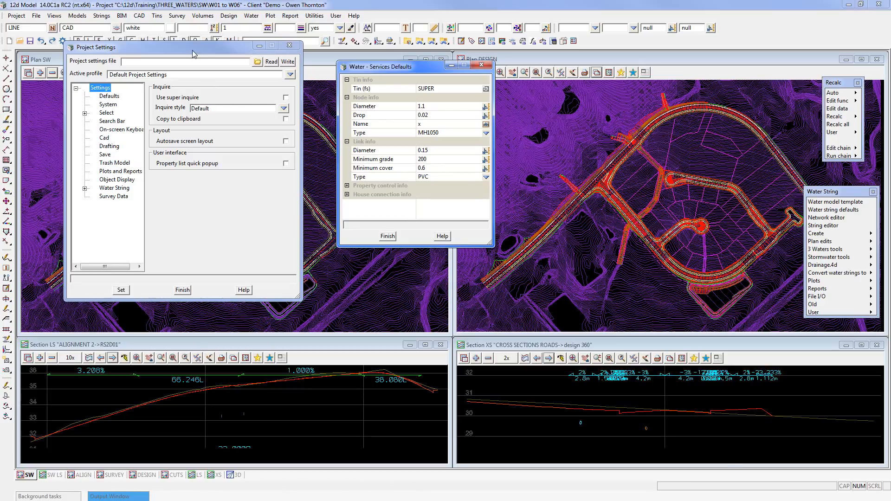
{"action": "left_click", "coordinate": [113, 189]}
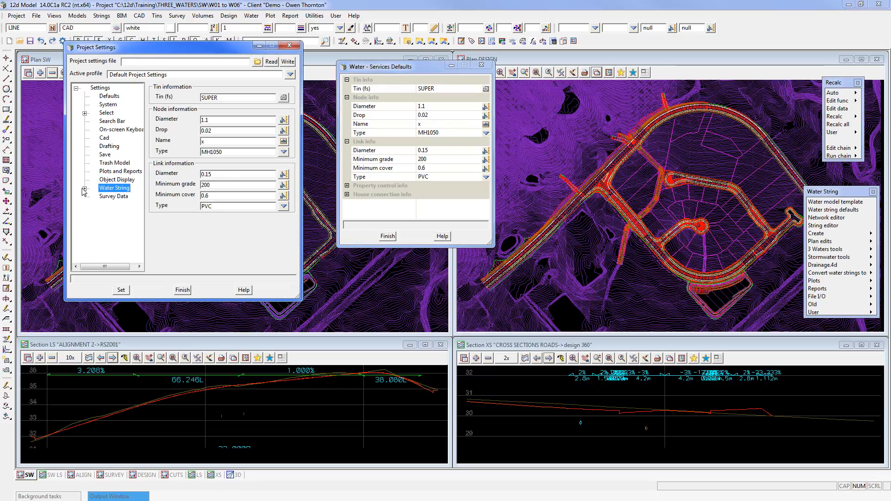
{"action": "left_click", "coordinate": [84, 188]}
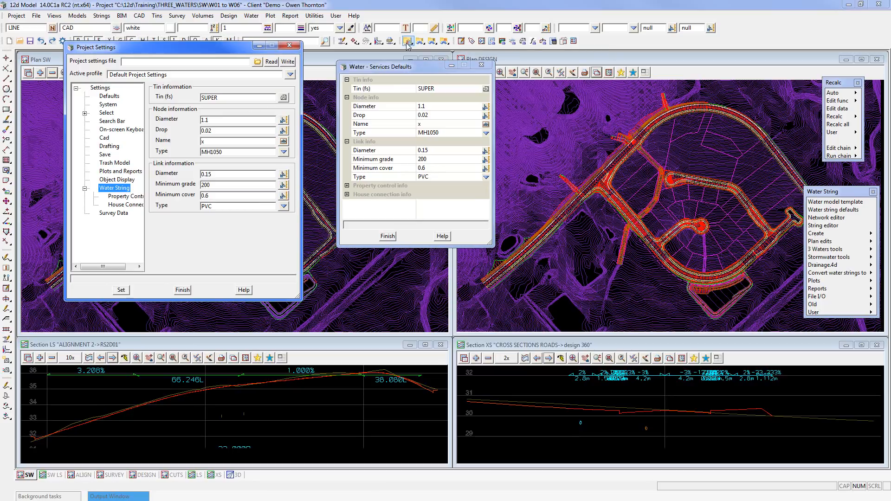
- Shift the Project Settings window down clear of the toolbars and finish the Water - Services Defaults
{"action": "mouse_move", "coordinate": [343, 46]}
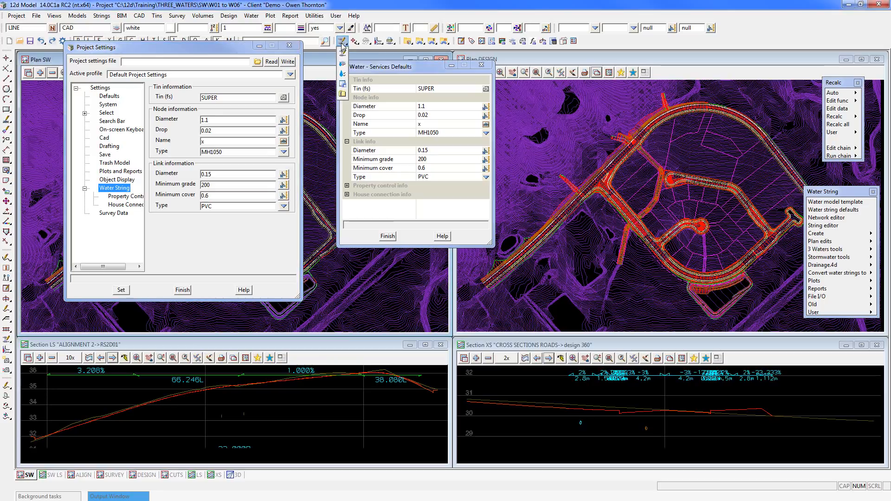
{"action": "left_click_drag", "start_coordinate": [345, 75], "coordinate": [541, 134]}
{"action": "left_click", "coordinate": [402, 64]}
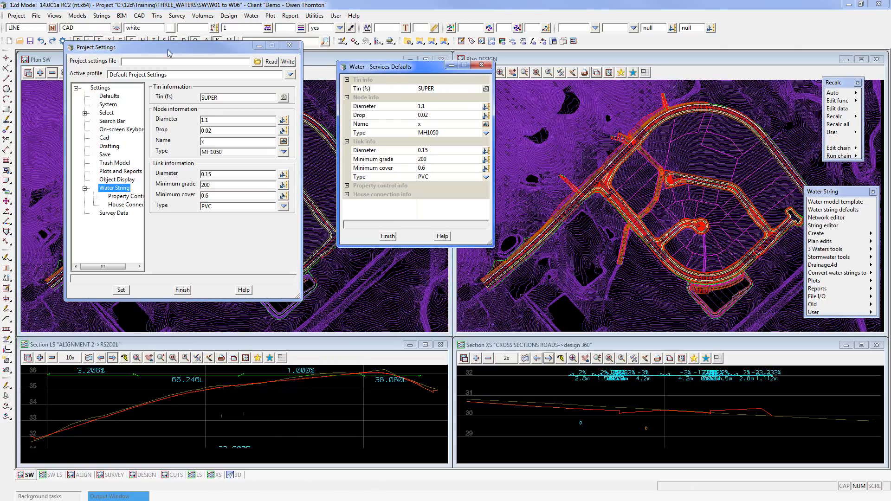
{"action": "left_click_drag", "start_coordinate": [81, 50], "coordinate": [82, 63]}
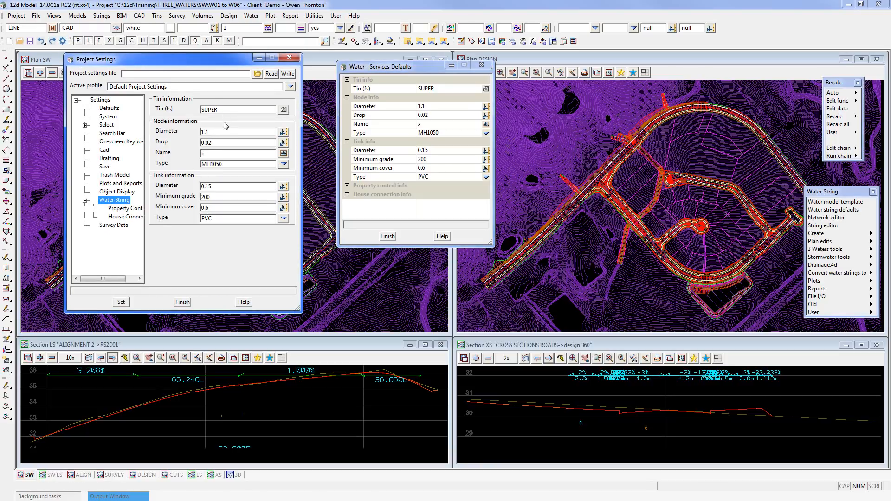
{"action": "left_click", "coordinate": [388, 236]}
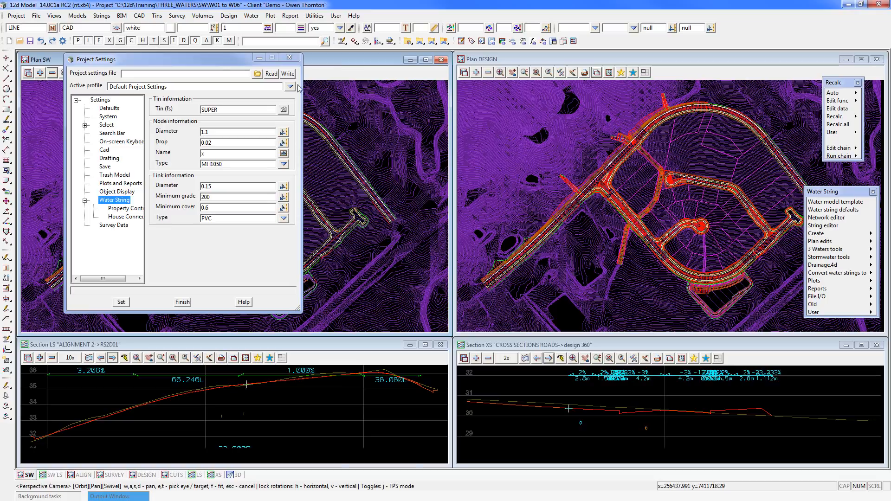
- Set the default tin for water strings to SUPER and widen the settings tree to show full names
{"action": "left_click", "coordinate": [283, 110]}
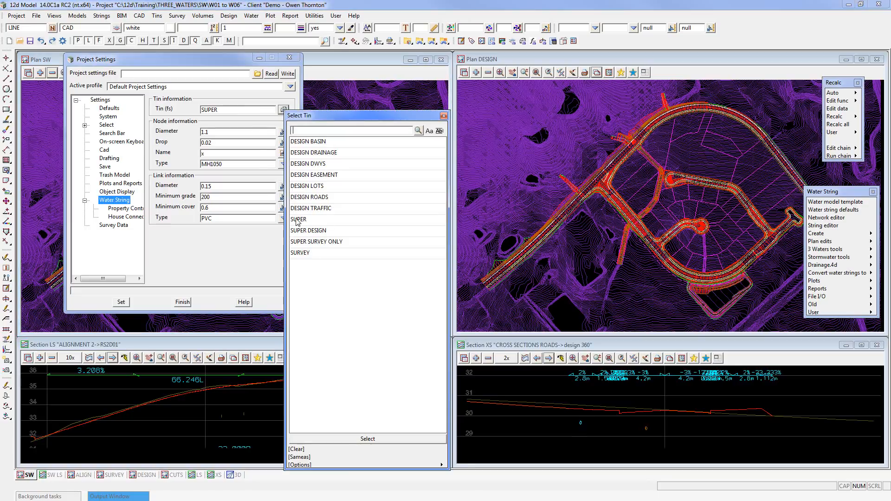
{"action": "left_click", "coordinate": [299, 219]}
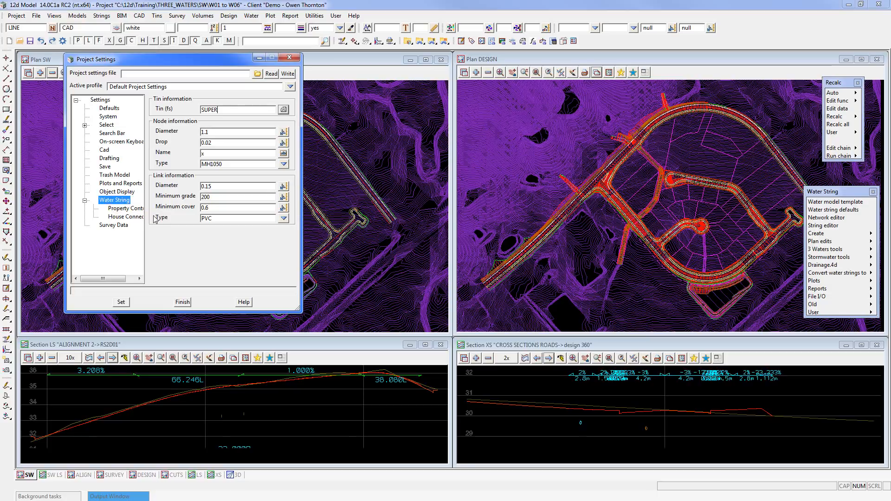
{"action": "left_click_drag", "start_coordinate": [146, 212], "coordinate": [165, 213]}
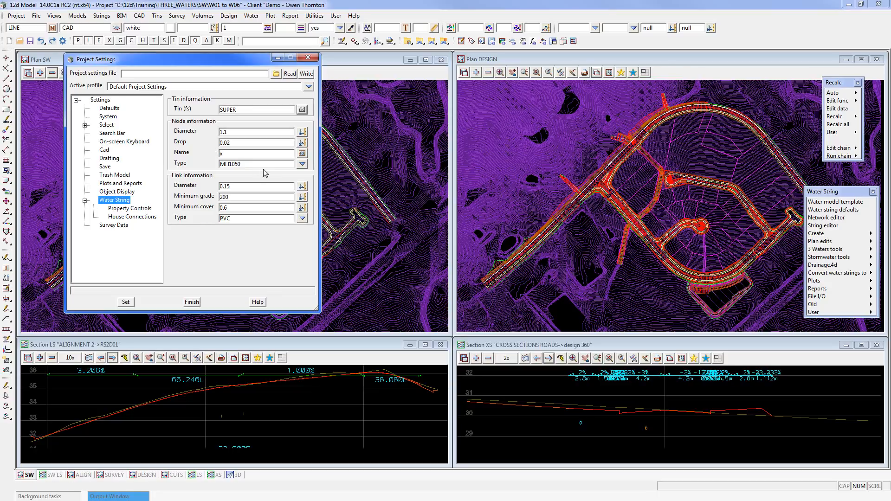
- Open the choices for the default node type and arrange the list beside the Project Settings window
{"action": "left_click", "coordinate": [302, 164]}
{"action": "left_click_drag", "start_coordinate": [332, 171], "coordinate": [353, 156]}
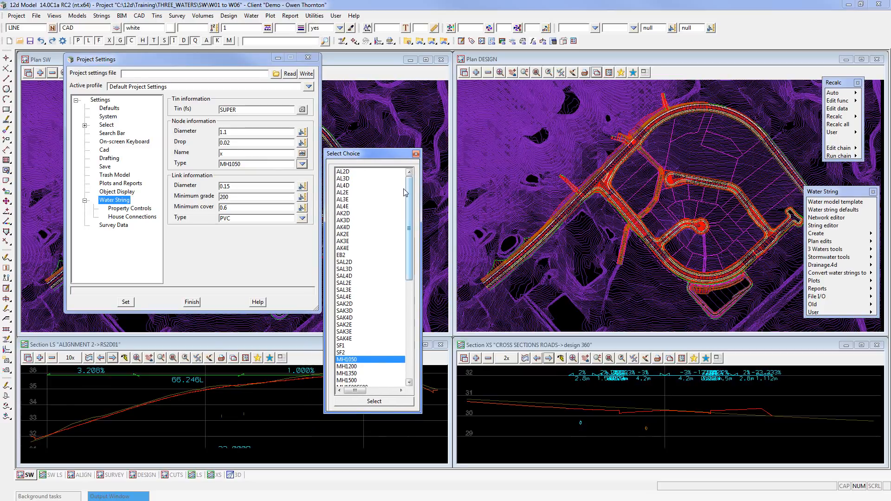
{"action": "mouse_move", "coordinate": [408, 206]}
{"action": "left_mouse_down"}
{"action": "mouse_move", "coordinate": [412, 285]}
{"action": "mouse_move", "coordinate": [412, 199]}
{"action": "left_mouse_up"}
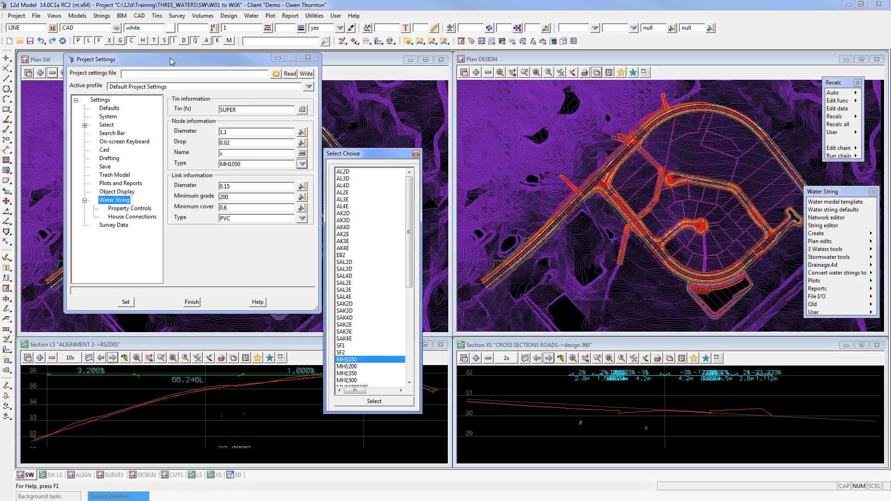
{"action": "left_click_drag", "start_coordinate": [170, 63], "coordinate": [137, 64]}
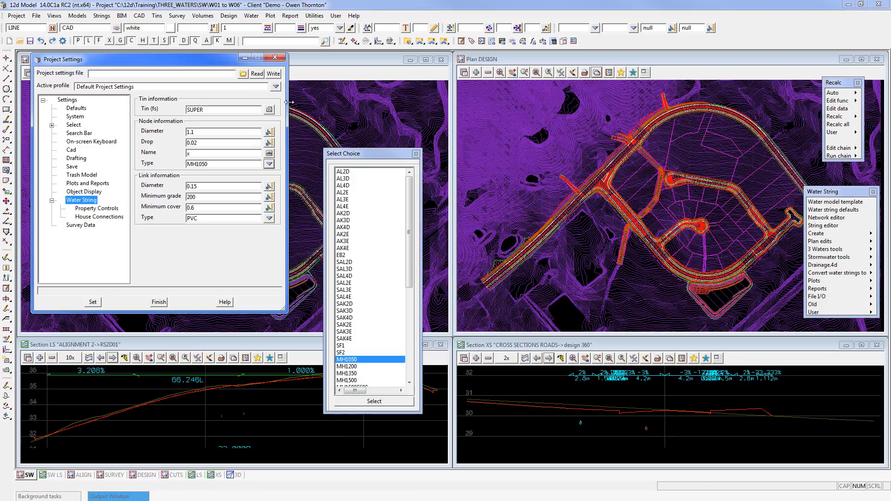
{"action": "left_click_drag", "start_coordinate": [334, 154], "coordinate": [301, 151]}
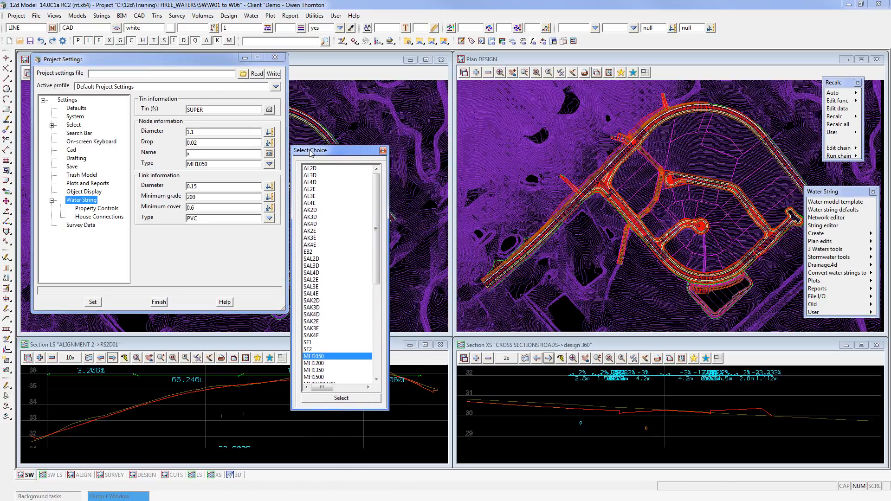
- Open the 12d Setups folder in the file explorer and enlarge its window to show more files
{"action": "left_click_drag", "start_coordinate": [403, 41], "coordinate": [416, 106]}
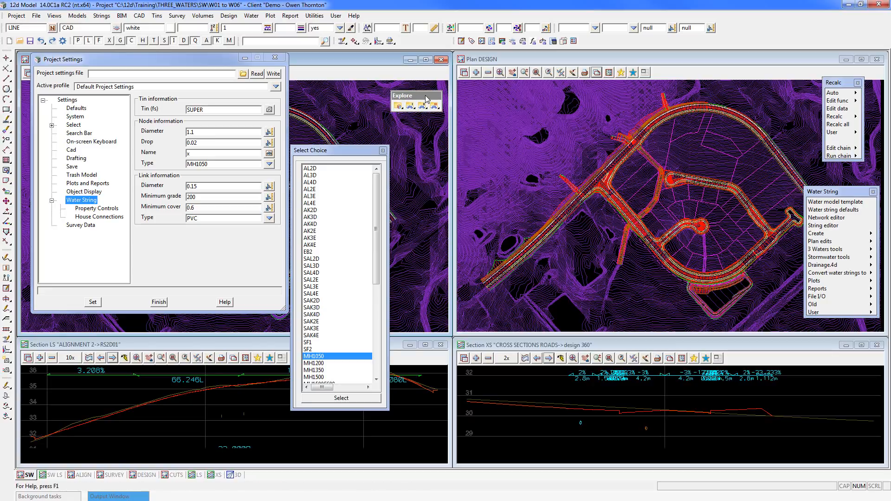
{"action": "left_click_drag", "start_coordinate": [423, 94], "coordinate": [416, 48]}
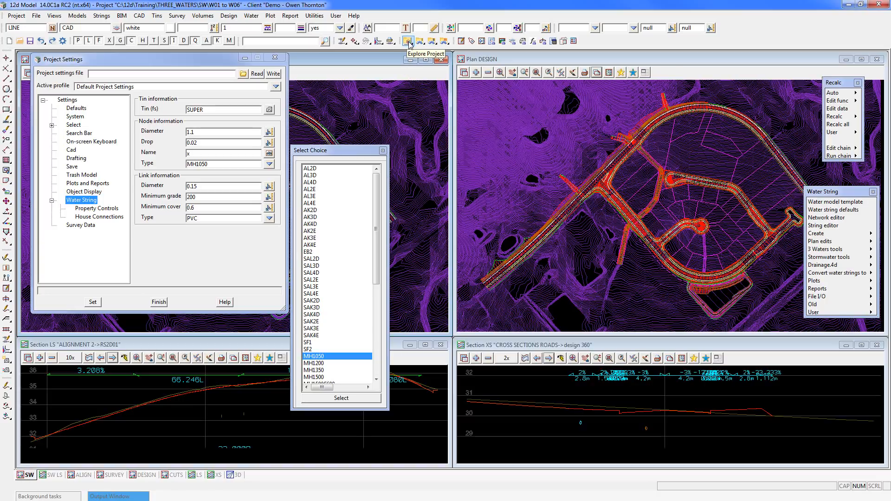
{"action": "left_click", "coordinate": [445, 42]}
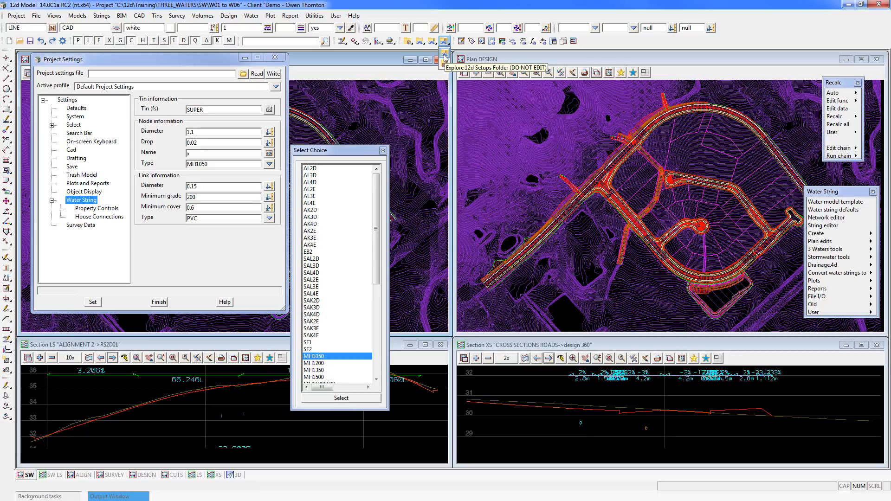
{"action": "left_click", "coordinate": [444, 57]}
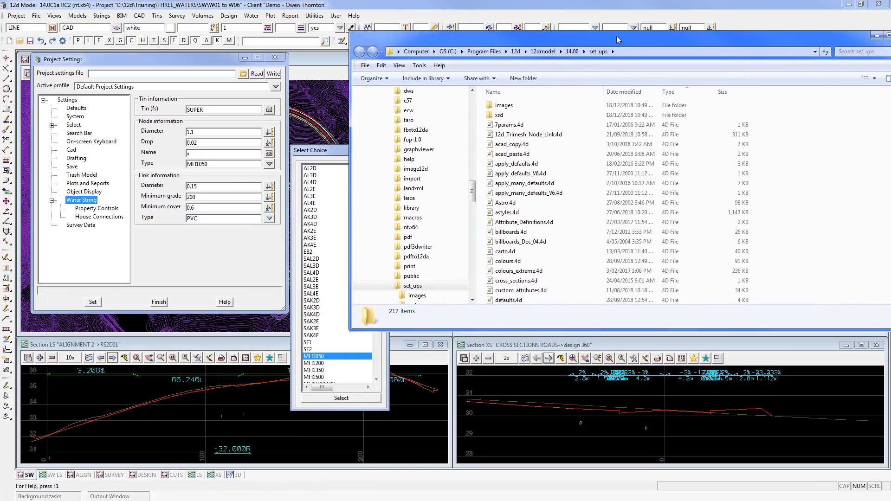
{"action": "left_click_drag", "start_coordinate": [625, 16], "coordinate": [522, 29]}
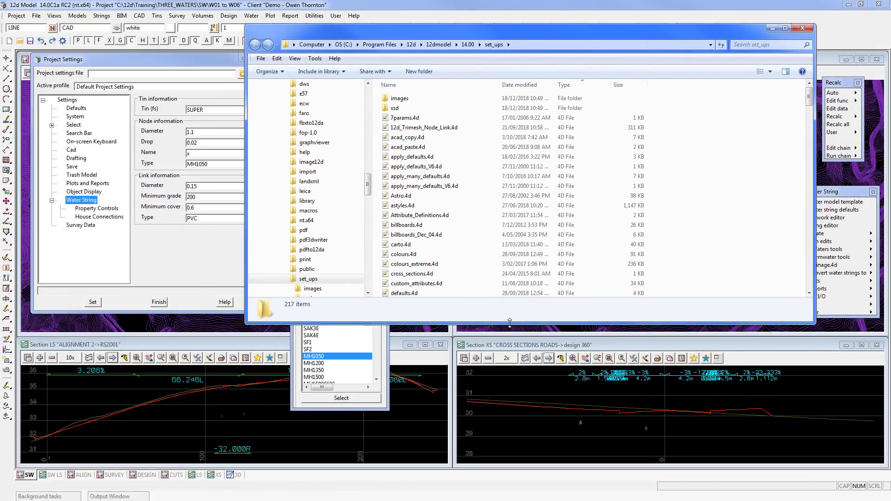
{"action": "left_click_drag", "start_coordinate": [509, 322], "coordinate": [509, 439]}
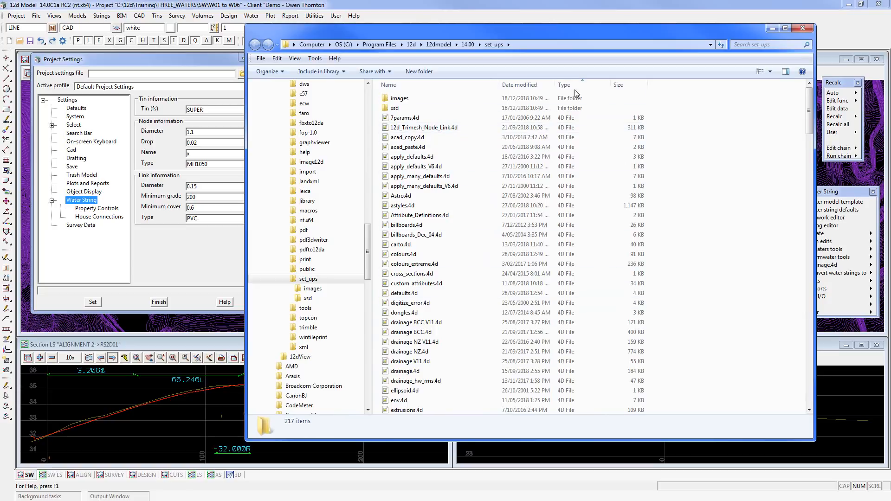
- Examine the drainage setup files in the set_ups folder, including drainage.4d and drainage BCC.4d, and close the folder
{"action": "scroll", "coordinate": [464, 320], "scroll_direction": "down", "scroll_amount": 1}
{"action": "left_click", "coordinate": [423, 303]}
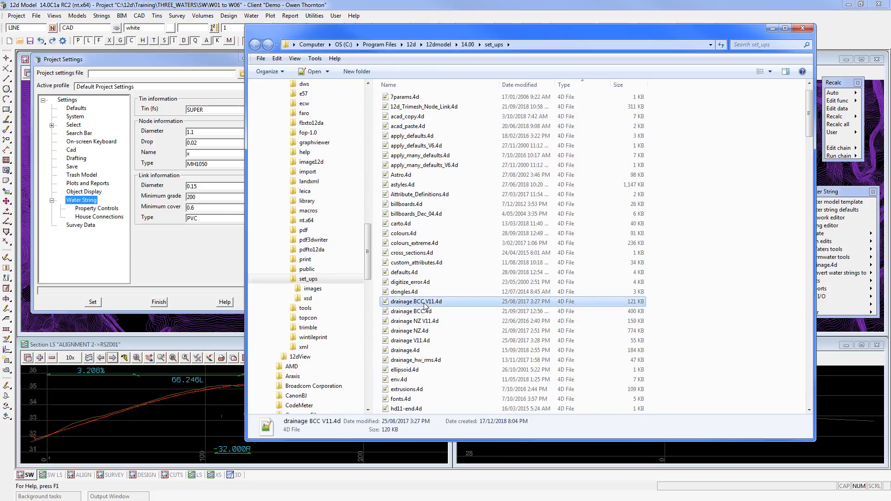
{"action": "mouse_move", "coordinate": [424, 302]}
{"action": "left_mouse_down"}
{"action": "mouse_move", "coordinate": [423, 311]}
{"action": "mouse_move", "coordinate": [423, 303]}
{"action": "left_mouse_up"}
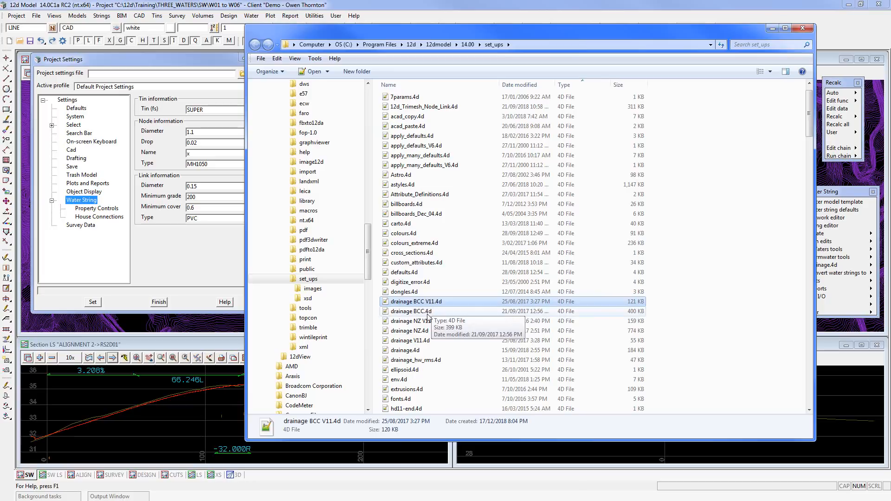
{"action": "left_click", "coordinate": [411, 342], "text": "shift"}
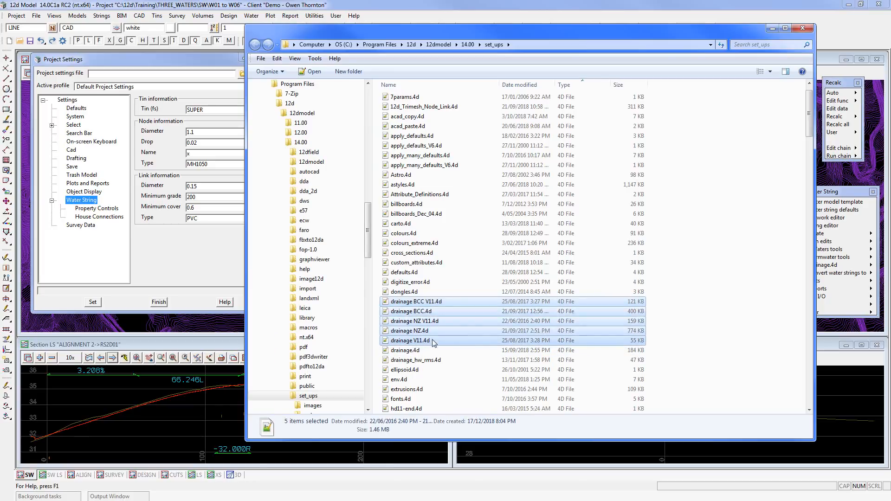
{"action": "left_click", "coordinate": [417, 351]}
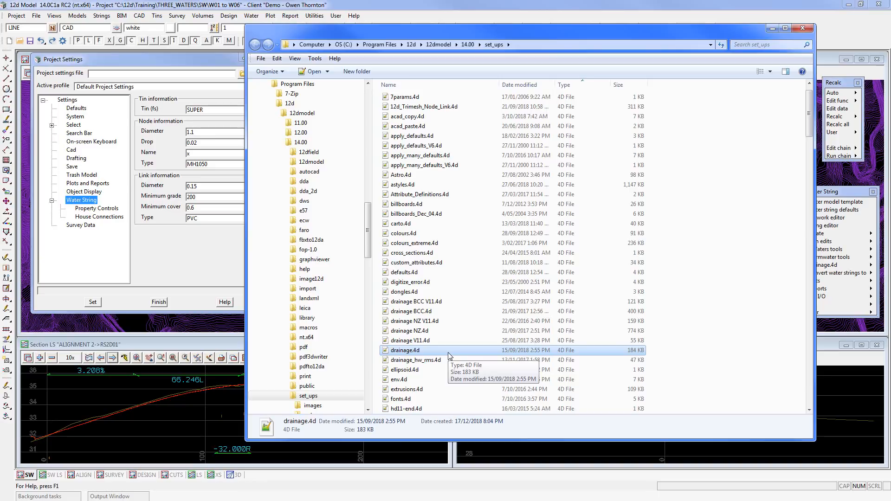
{"action": "left_click", "coordinate": [412, 312]}
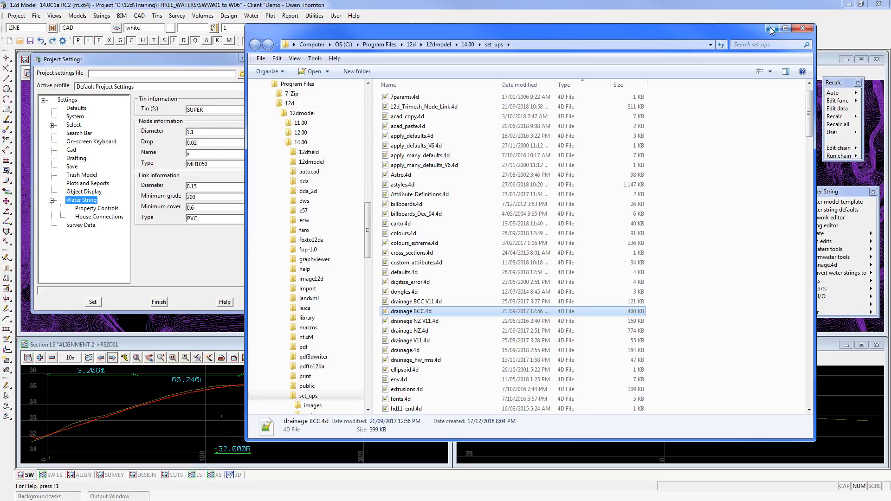
{"action": "left_click", "coordinate": [803, 29]}
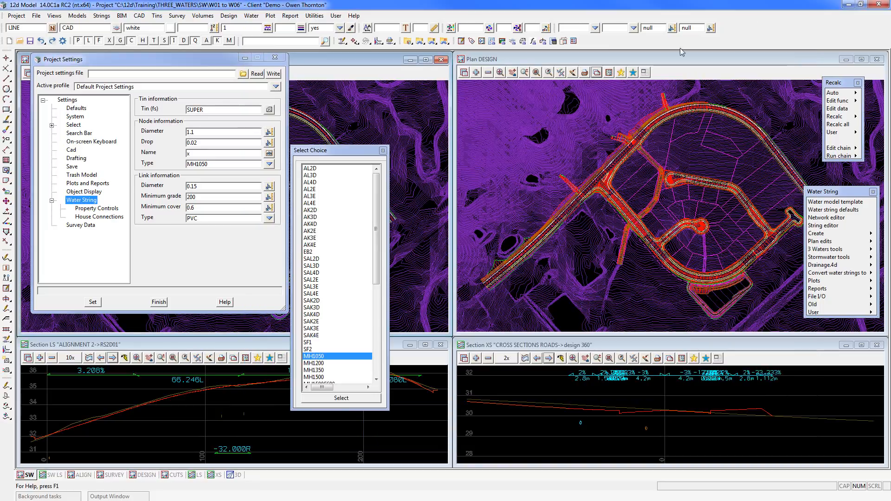
- Open the project's CUSTOM folder, locate its customised drainage.4d file and close the folder
{"action": "left_click", "coordinate": [421, 42]}
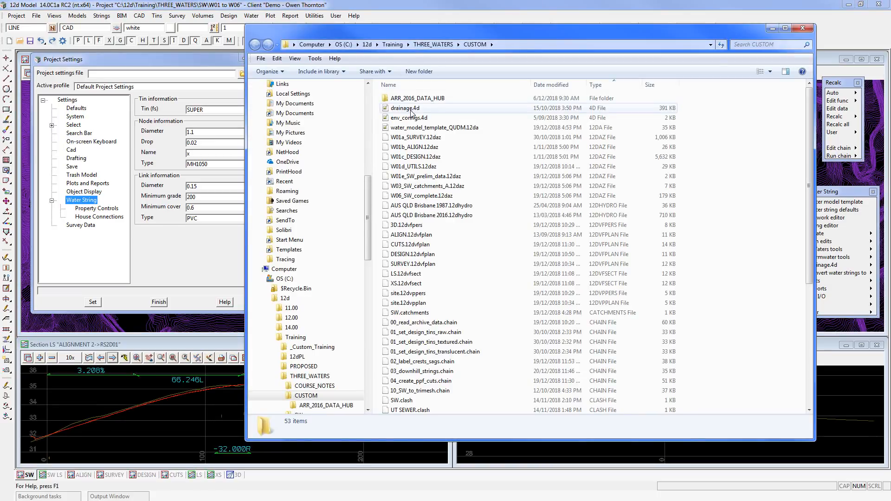
{"action": "left_click", "coordinate": [410, 110]}
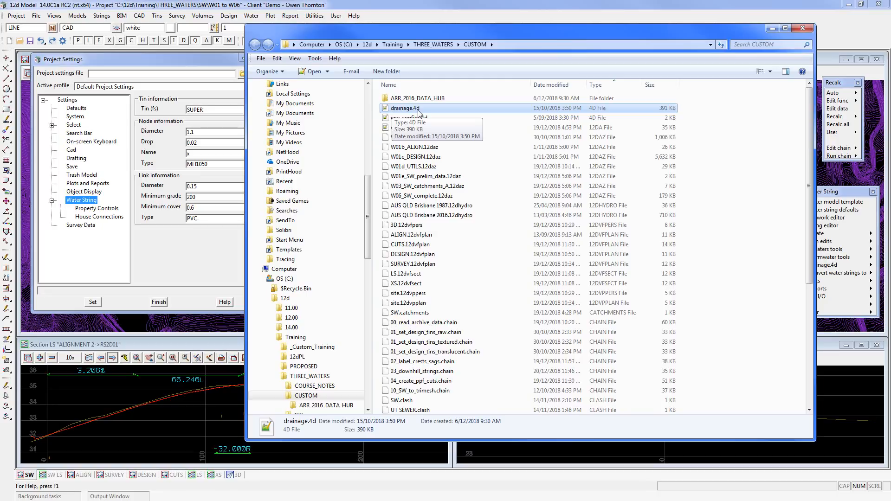
{"action": "left_click", "coordinate": [805, 28]}
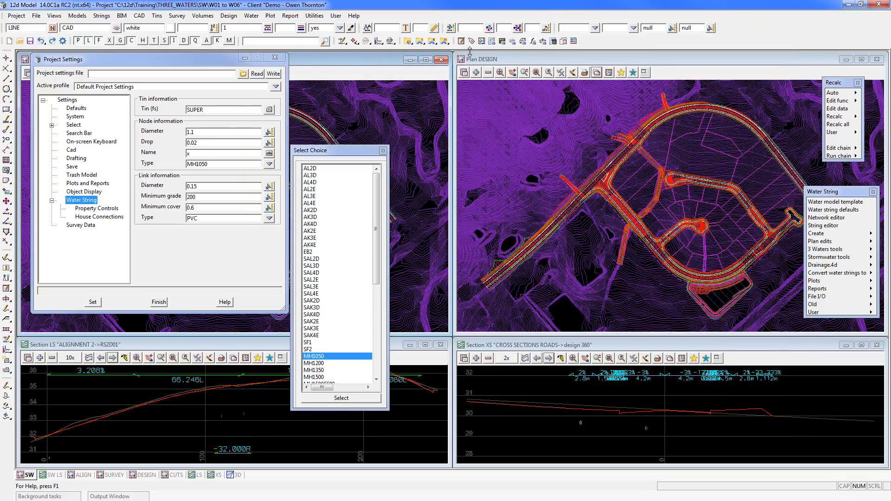
- Open the location choices for editing drainage.4d, check them and finish without choosing a location
{"action": "left_click", "coordinate": [342, 41]}
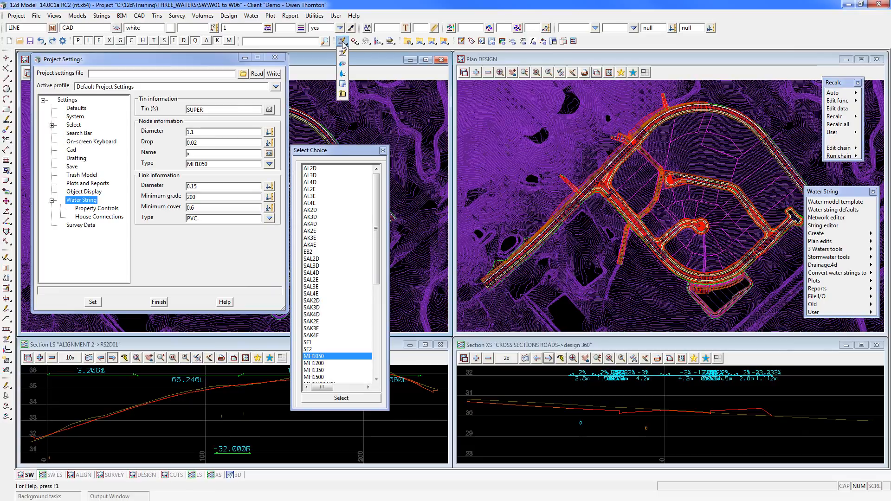
{"action": "left_click", "coordinate": [342, 84]}
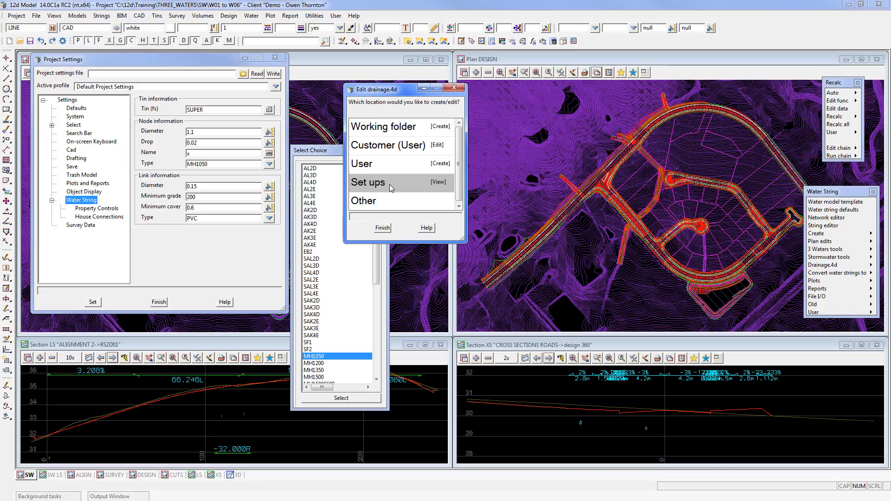
{"action": "left_click", "coordinate": [384, 229]}
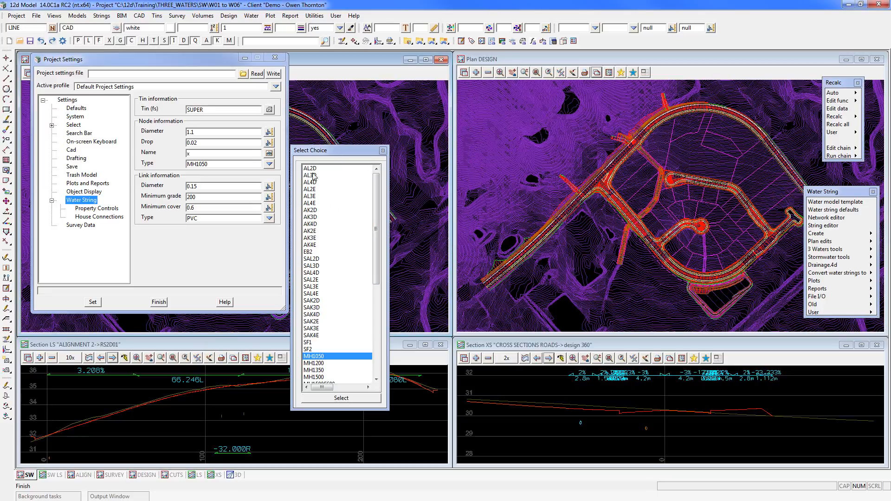
- Look through the available node types and set the water string default node type to SAL2E
{"action": "left_click", "coordinate": [378, 212]}
{"action": "mouse_move", "coordinate": [378, 214]}
{"action": "left_mouse_down"}
{"action": "mouse_move", "coordinate": [381, 301]}
{"action": "mouse_move", "coordinate": [388, 203]}
{"action": "left_mouse_up"}
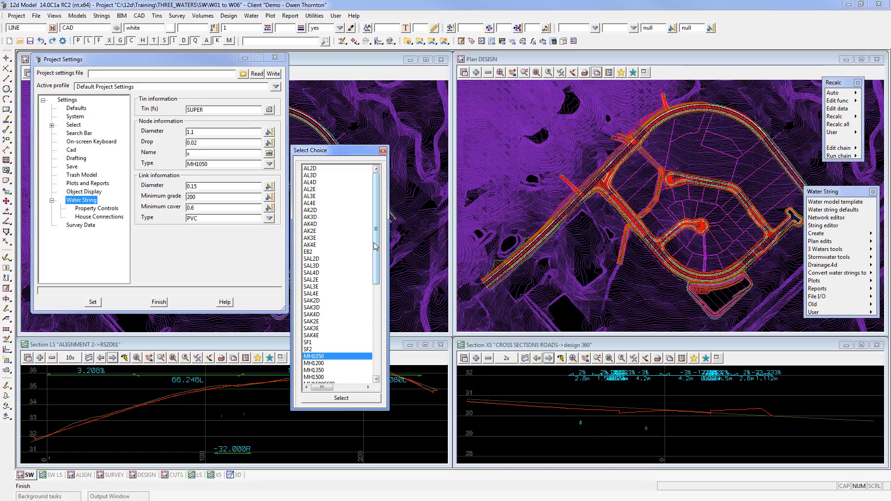
{"action": "left_click_drag", "start_coordinate": [376, 247], "coordinate": [374, 306]}
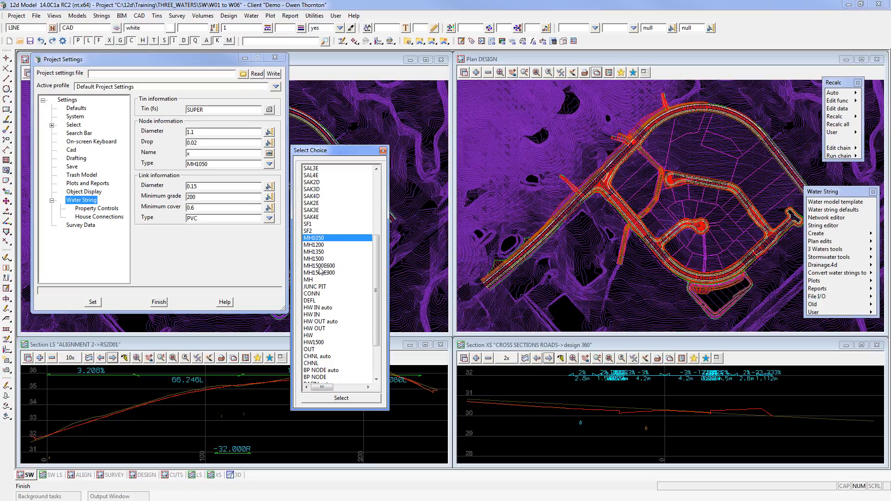
{"action": "left_click_drag", "start_coordinate": [376, 273], "coordinate": [376, 305]}
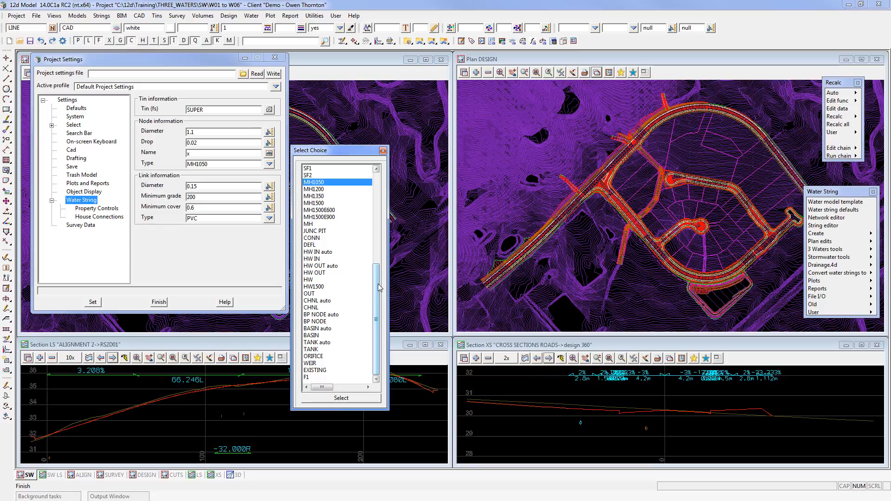
{"action": "left_click_drag", "start_coordinate": [377, 283], "coordinate": [375, 167]}
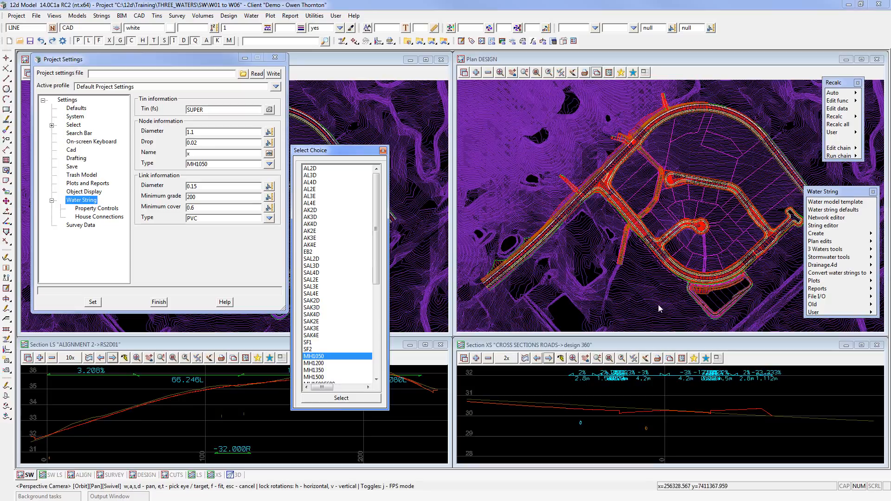
{"action": "left_click", "coordinate": [706, 324]}
{"action": "scroll", "coordinate": [747, 327], "scroll_direction": "up", "scroll_amount": 1}
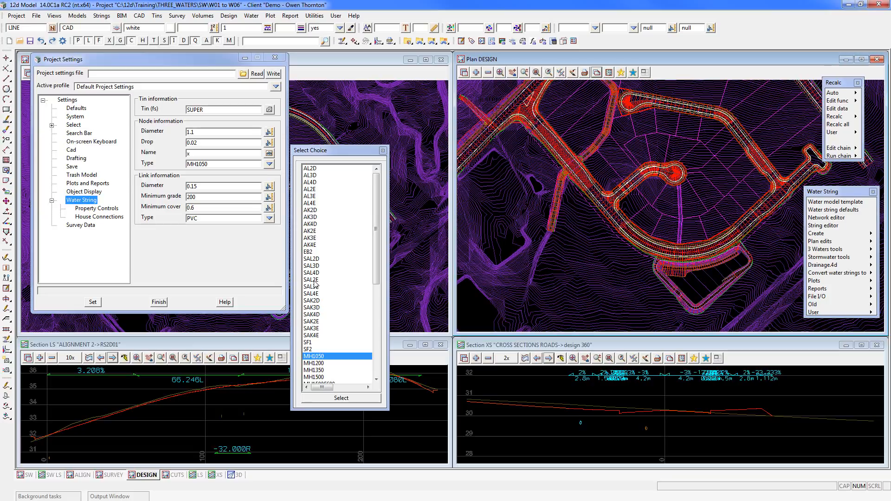
{"action": "left_click", "coordinate": [317, 280]}
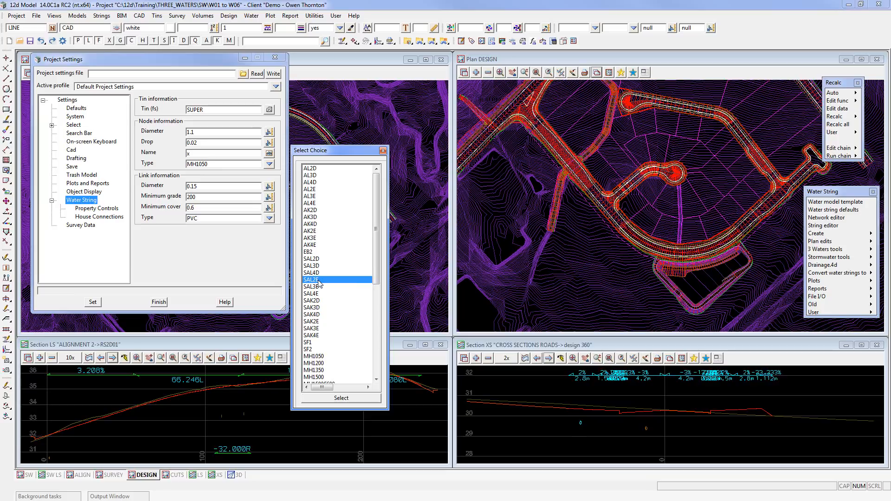
{"action": "double_click", "coordinate": [319, 281]}
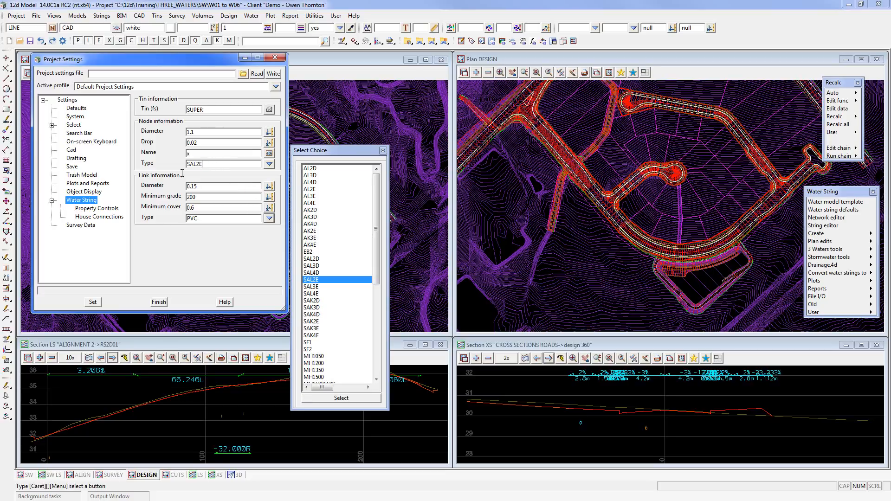
{"action": "left_click_drag", "start_coordinate": [182, 173], "coordinate": [172, 174]}
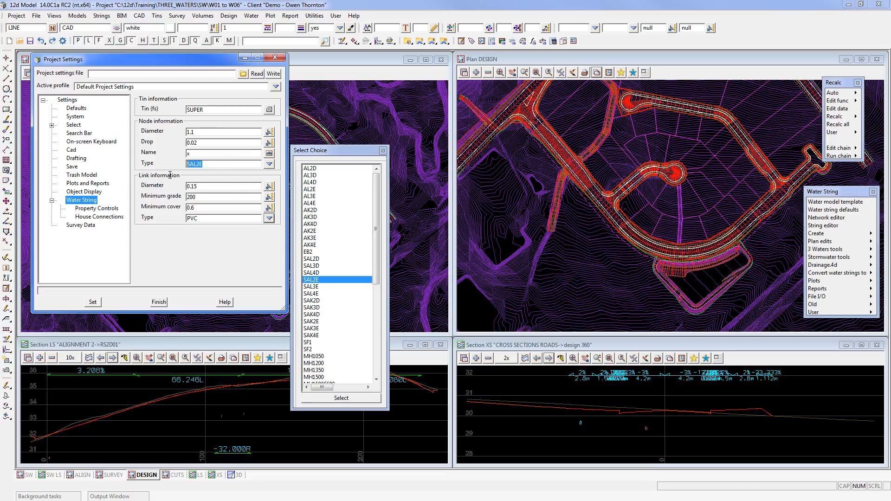
- Set the default link diameter to 0.375 and review the minimum grade and minimum cover values
{"action": "left_click", "coordinate": [210, 188]}
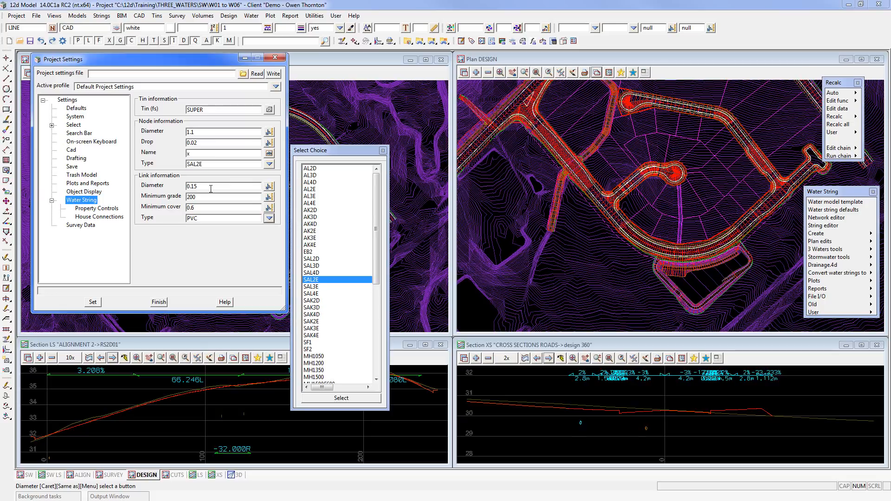
{"action": "key", "text": "BackSpace"}
{"action": "key", "text": "BackSpace"}
{"action": "type", "text": "375"}
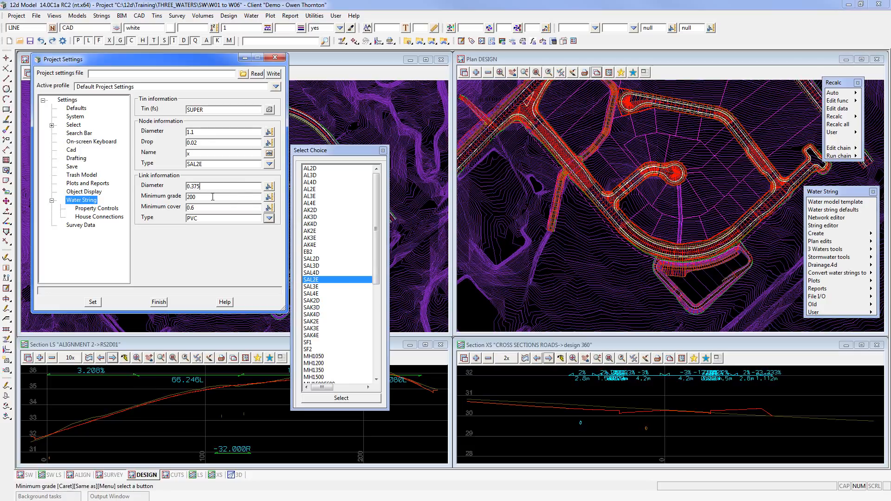
{"action": "left_click_drag", "start_coordinate": [212, 197], "coordinate": [183, 197]}
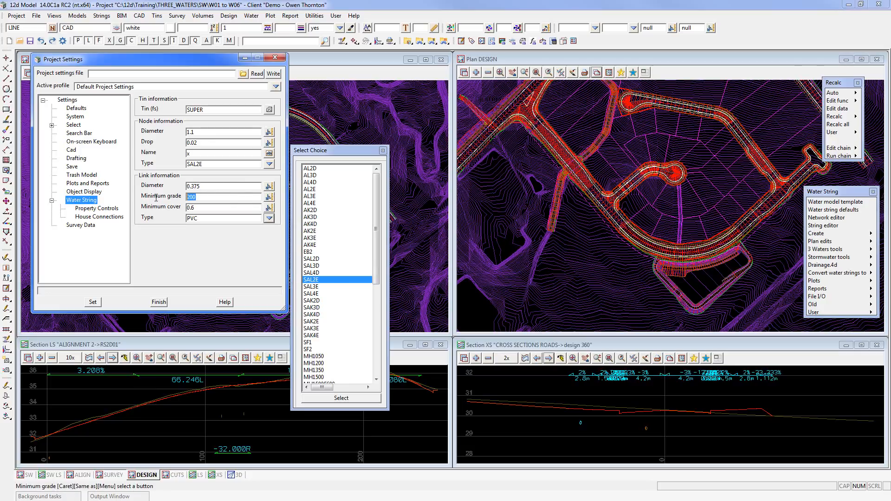
{"action": "left_click", "coordinate": [212, 197]}
{"action": "left_click_drag", "start_coordinate": [212, 197], "coordinate": [184, 199]}
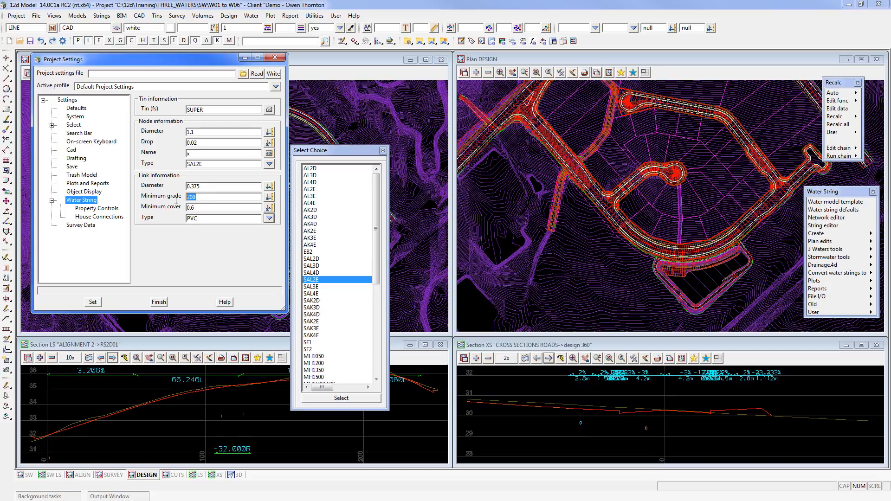
{"action": "left_click", "coordinate": [202, 196]}
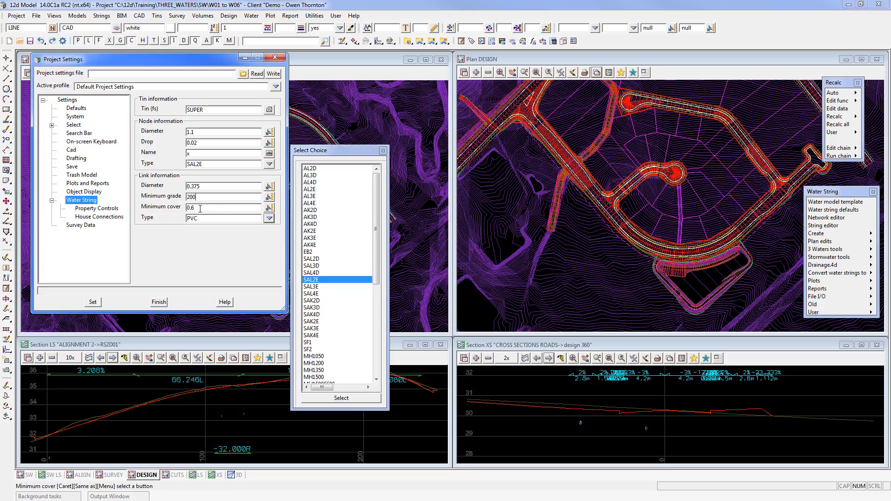
{"action": "left_click", "coordinate": [200, 208]}
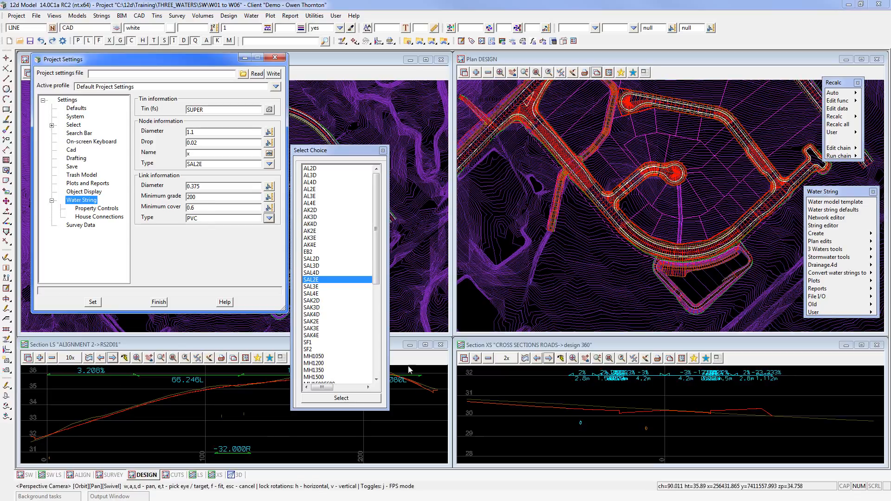
- Add the MESH ROADS model to the XS section view and examine the road cross section
{"action": "left_click", "coordinate": [476, 358]}
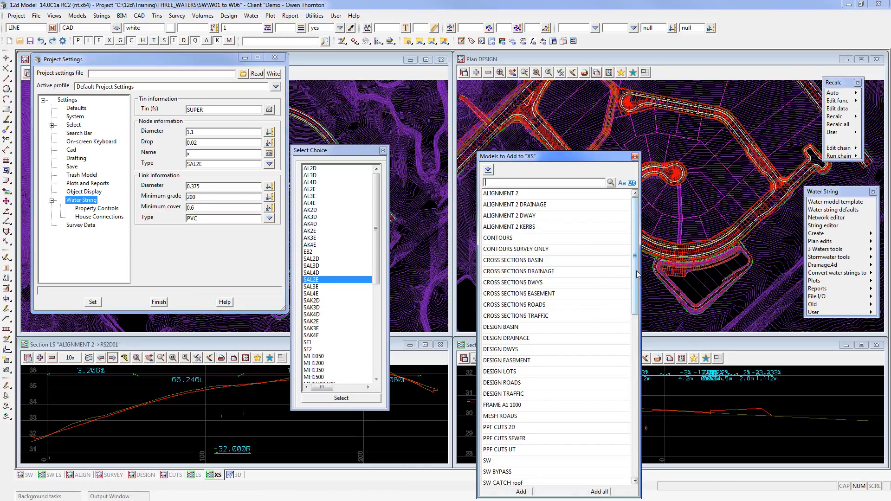
{"action": "left_click_drag", "start_coordinate": [634, 278], "coordinate": [643, 346]}
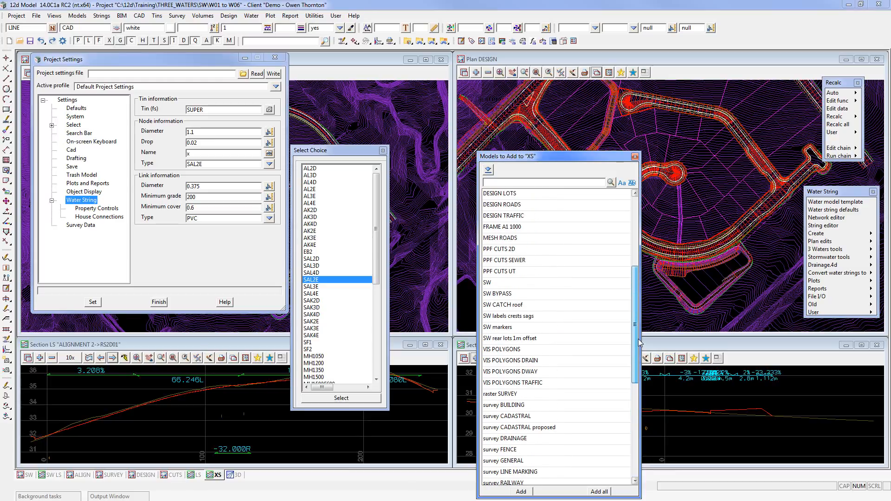
{"action": "double_click", "coordinate": [502, 237]}
{"action": "scroll", "coordinate": [690, 425], "scroll_direction": "up", "scroll_amount": 4}
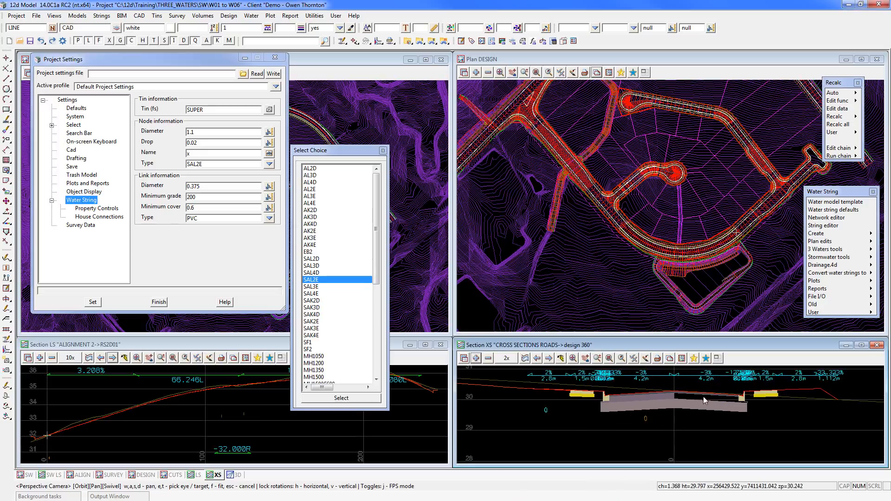
{"action": "scroll", "coordinate": [703, 396], "scroll_direction": "down", "scroll_amount": 1}
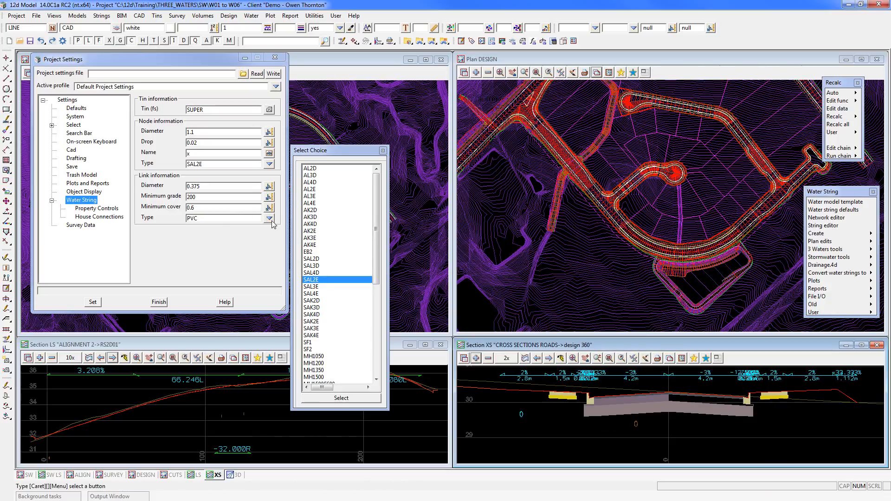
- Set the default link type to 4, apply the water string settings and close the project settings
{"action": "left_click", "coordinate": [215, 221]}
{"action": "left_click", "coordinate": [269, 218]}
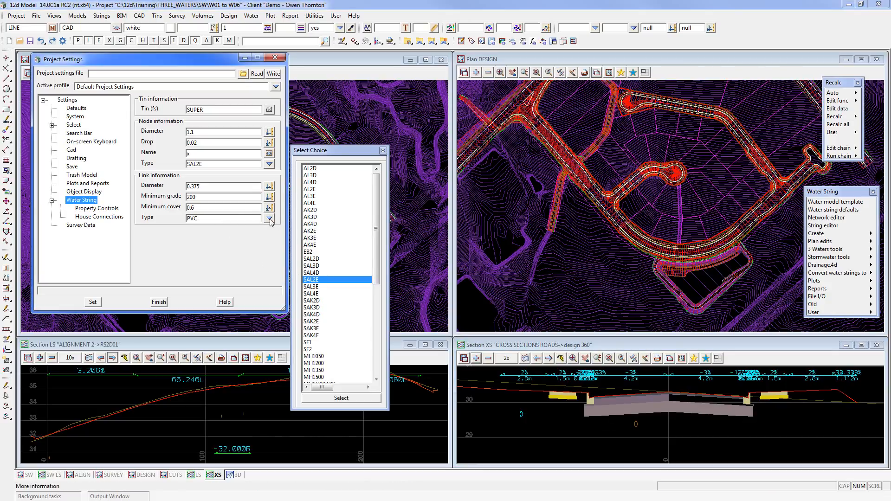
{"action": "left_click", "coordinate": [383, 150]}
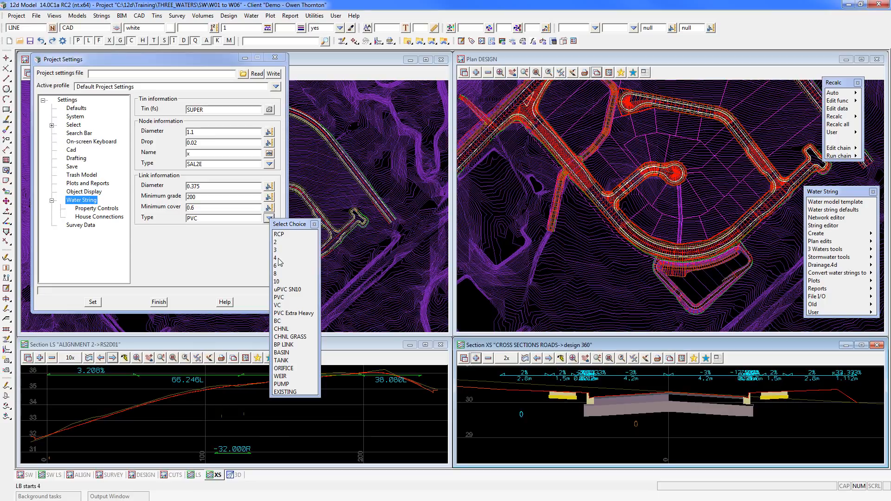
{"action": "left_click", "coordinate": [275, 258]}
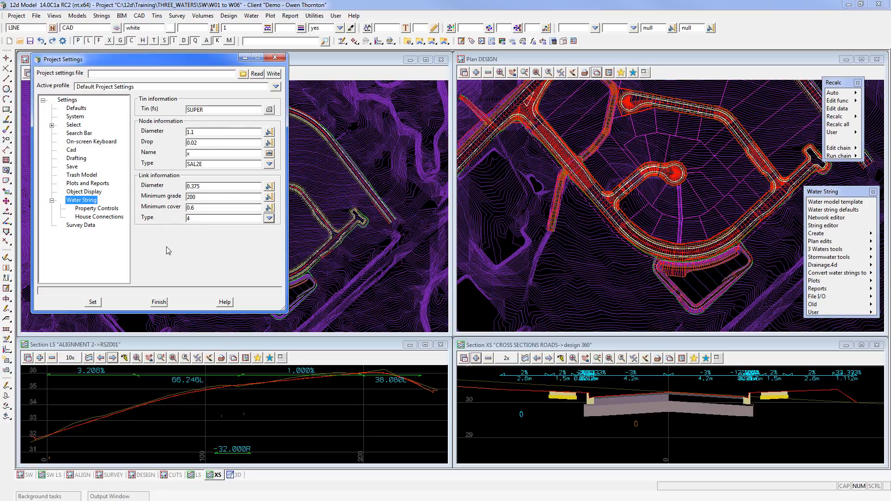
{"action": "left_click", "coordinate": [93, 302]}
{"action": "left_click", "coordinate": [158, 302]}
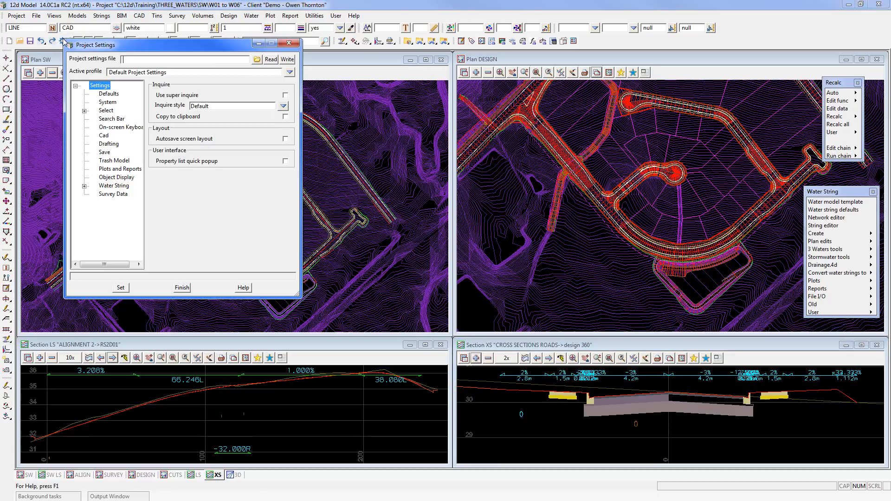
- Check the saved water string defaults in the project settings and in Water - Services Defaults, closing both
{"action": "left_click", "coordinate": [115, 186]}
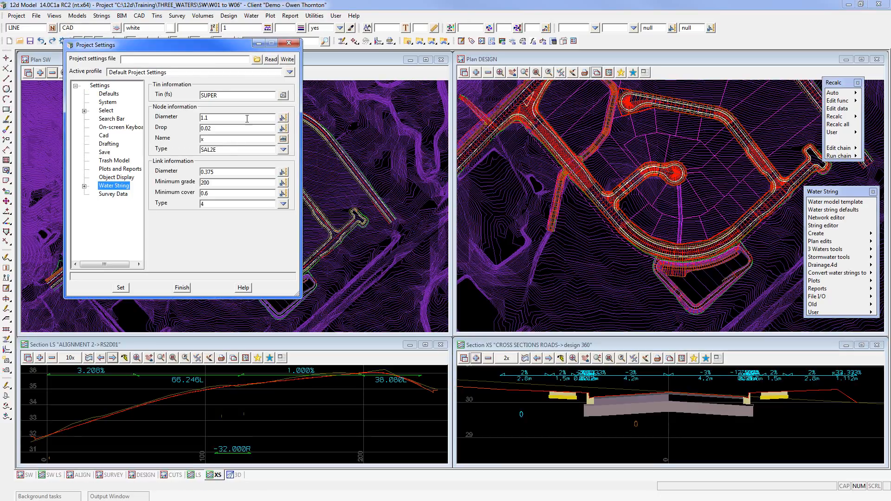
{"action": "left_click", "coordinate": [182, 288]}
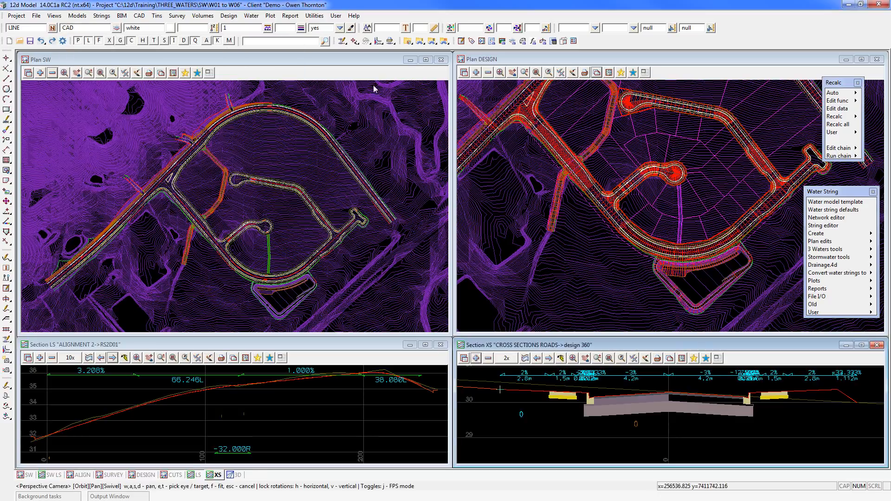
{"action": "left_click", "coordinate": [342, 41]}
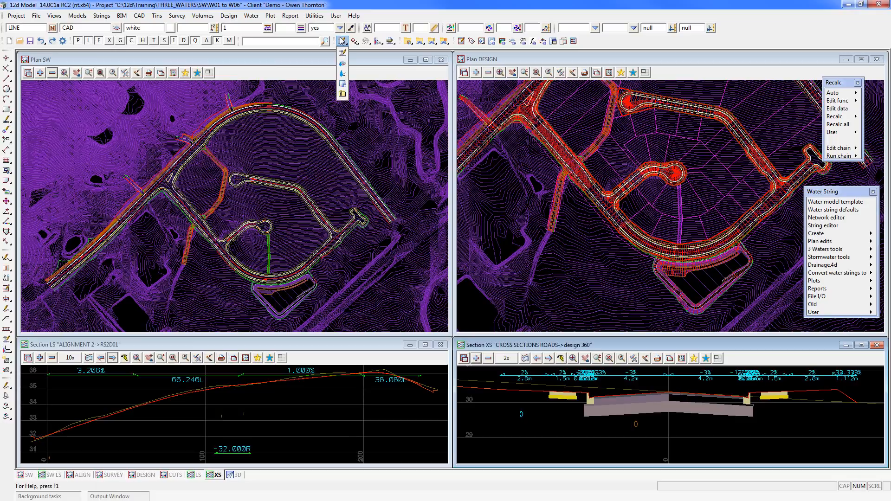
{"action": "left_click", "coordinate": [344, 74]}
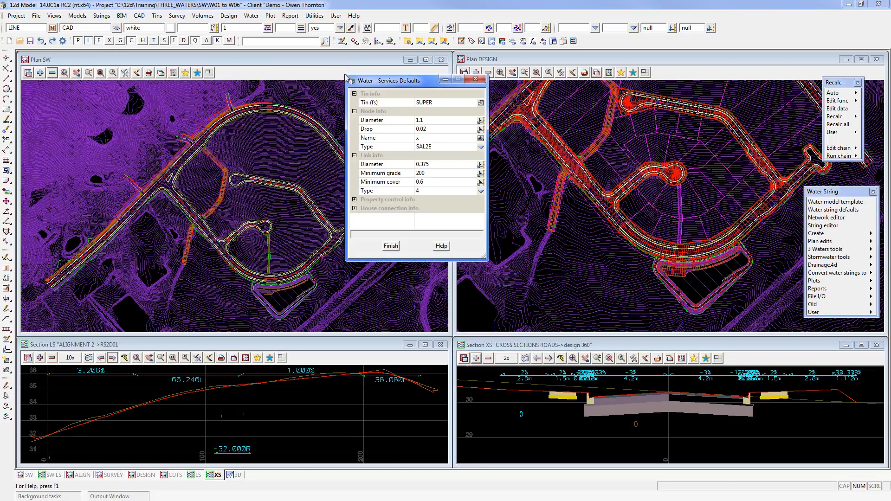
{"action": "left_click", "coordinate": [475, 80]}
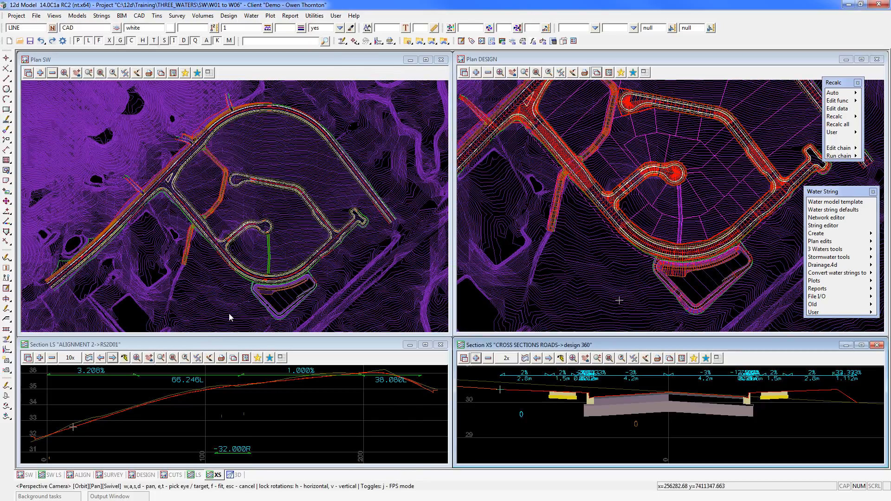